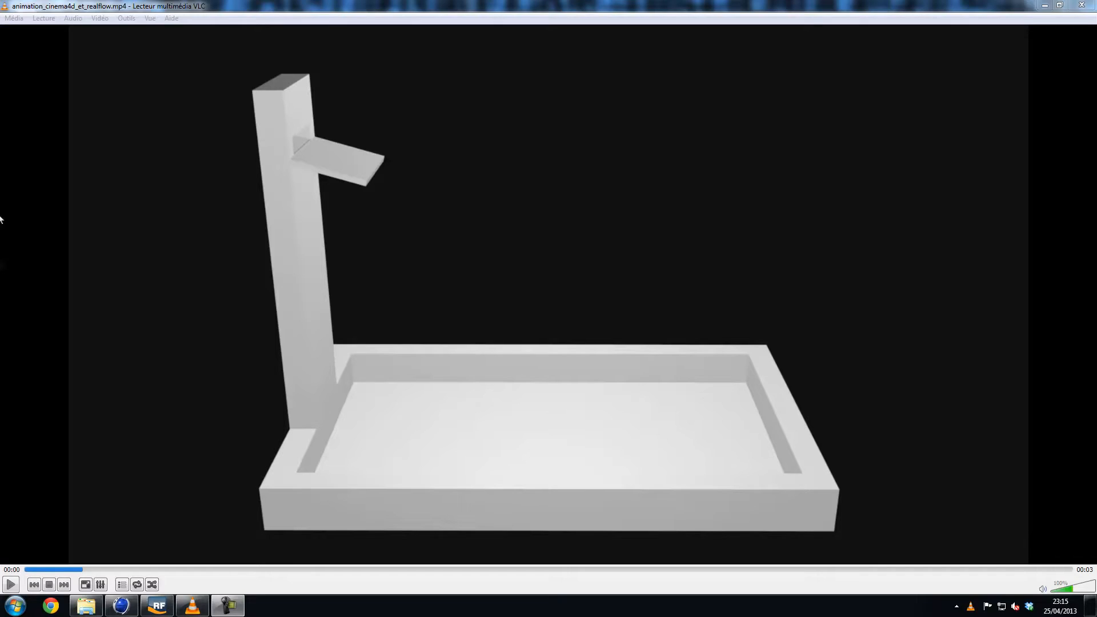
Play the finished water animation, skip close to its end, and close it to return to the empty Cinema 4D scene.
left_click(24, 570)
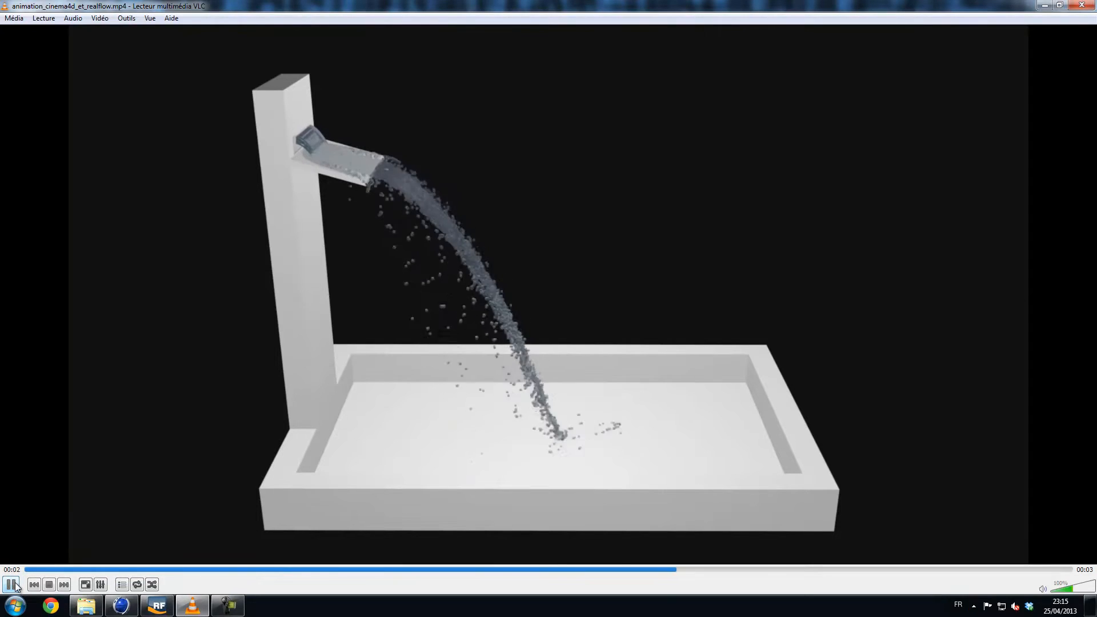
left_click_drag(62, 570, 1045, 563)
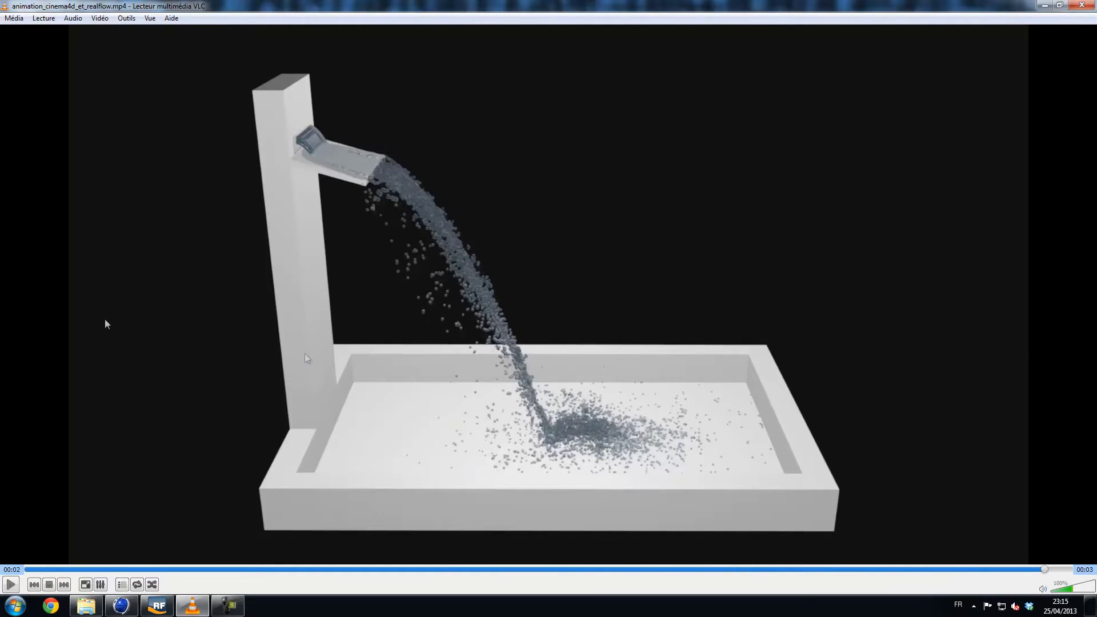
left_click(1081, 5)
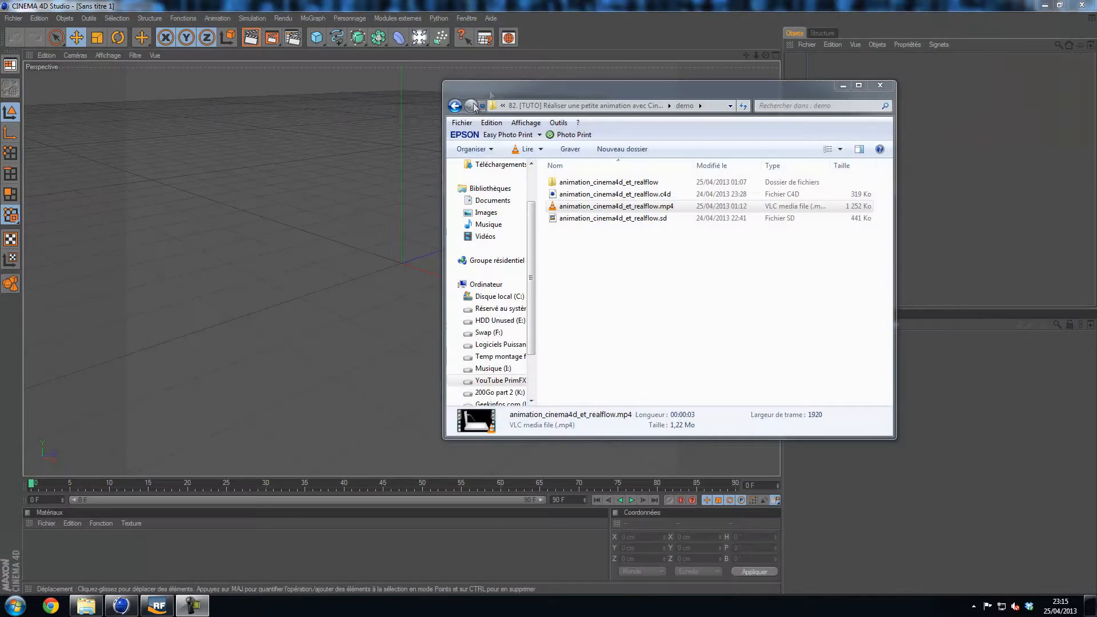
left_click(978, 149)
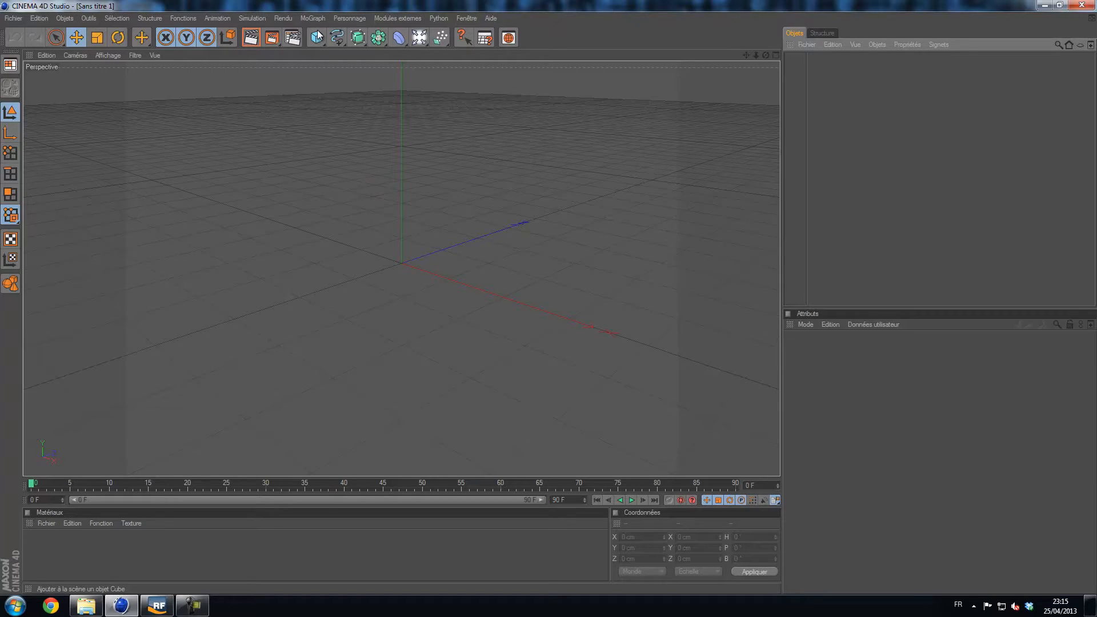
Add a cube, stretch it to about 1419 × 200 × 877 cm, and duplicate it in place.
left_click_drag(316, 37, 352, 48)
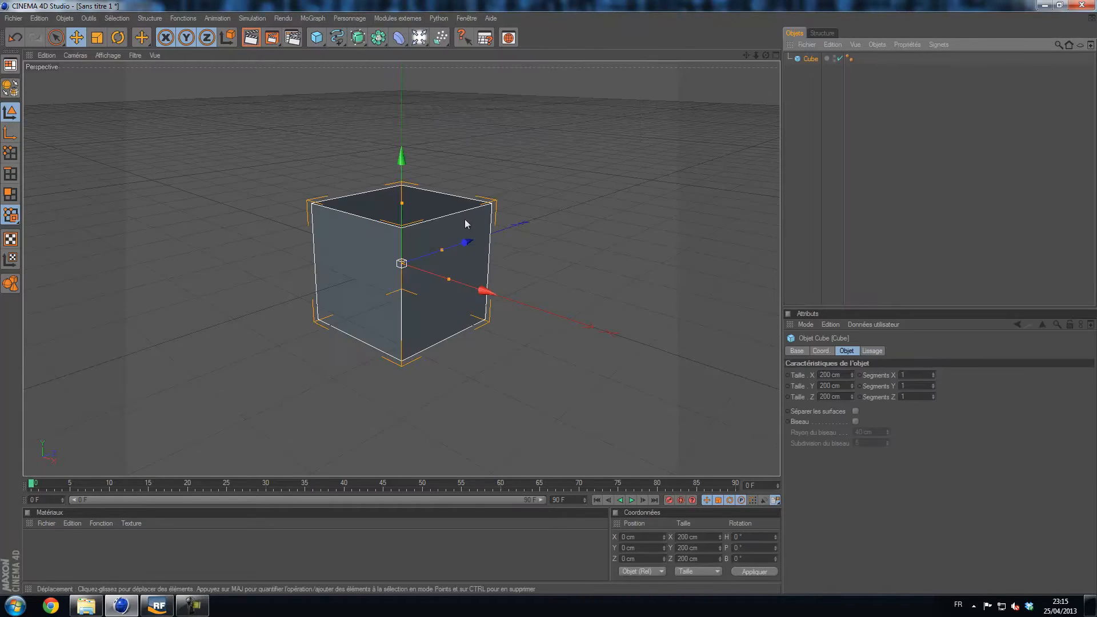
scroll(466, 228, "down", 5)
left_click_drag(421, 273, 550, 298)
left_click_drag(422, 264, 553, 299)
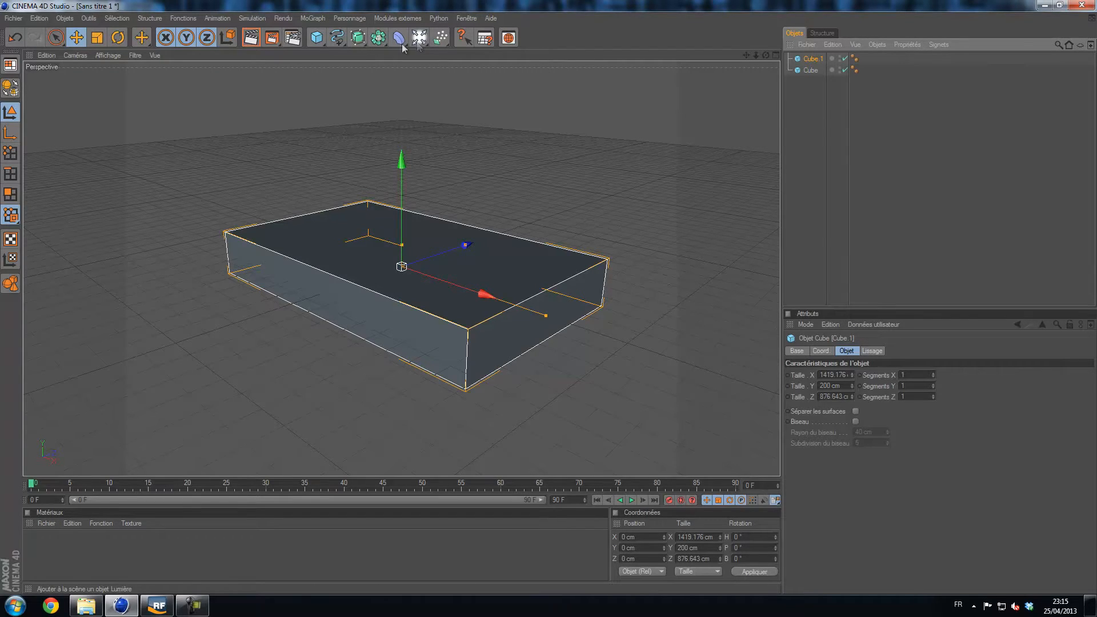
Add a Boolean object and nest both cubes inside it.
left_click(378, 37)
left_click(614, 49)
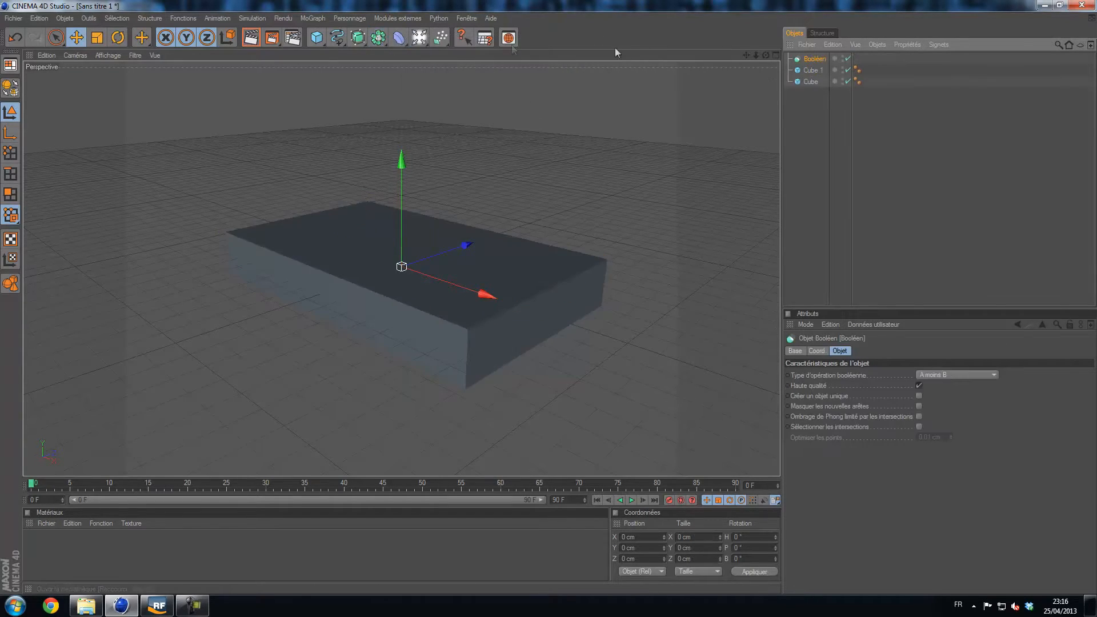
left_click_drag(814, 75, 813, 58)
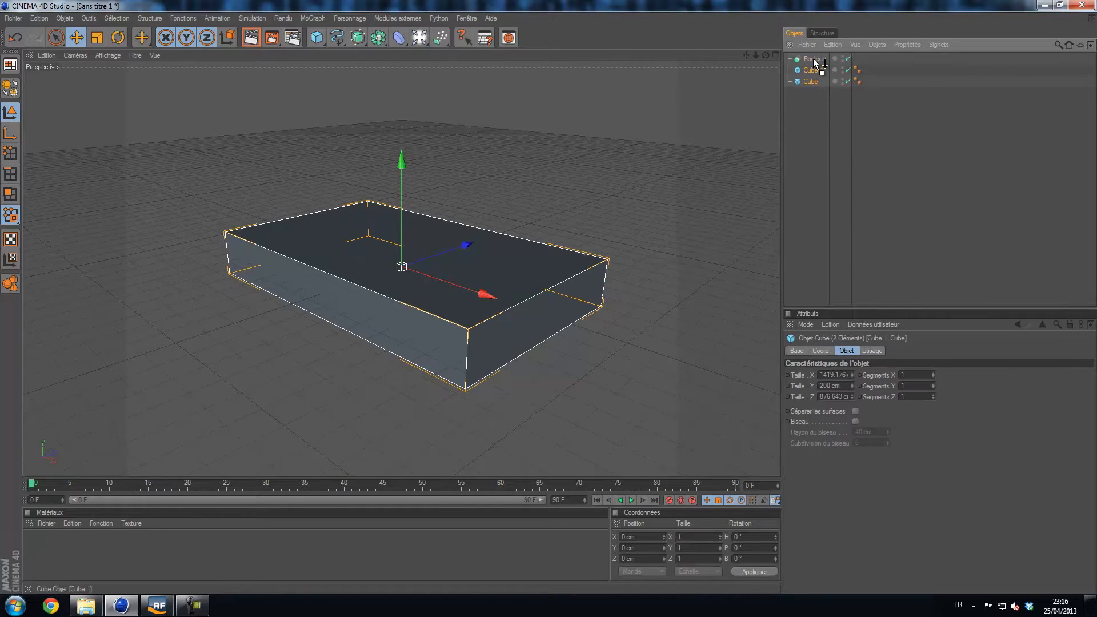
left_click(820, 100)
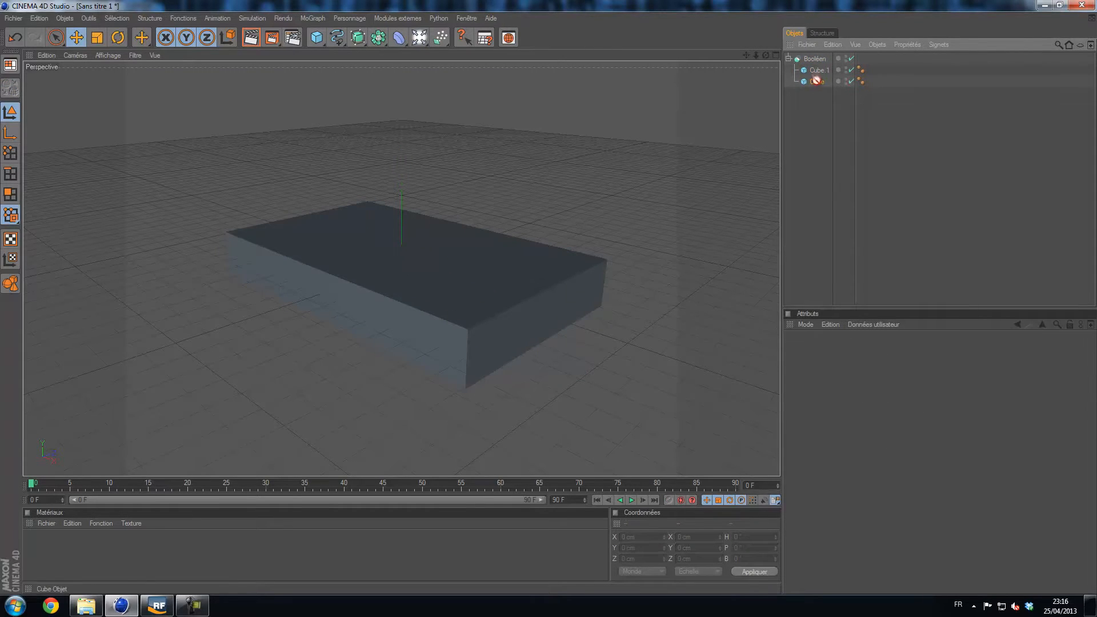
Hollow the basin by shrinking Cube.1 to about 1186 × 200 × 716 cm, ordering it second in the Boolean, and raising it about 5 cm.
left_click(818, 81)
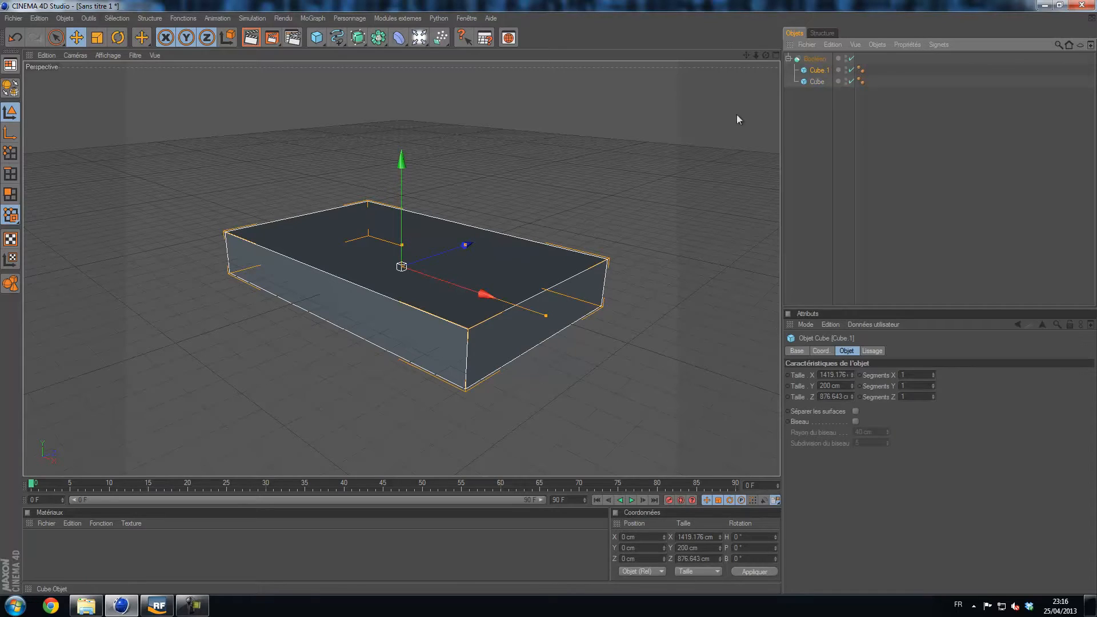
left_click_drag(465, 245, 547, 297)
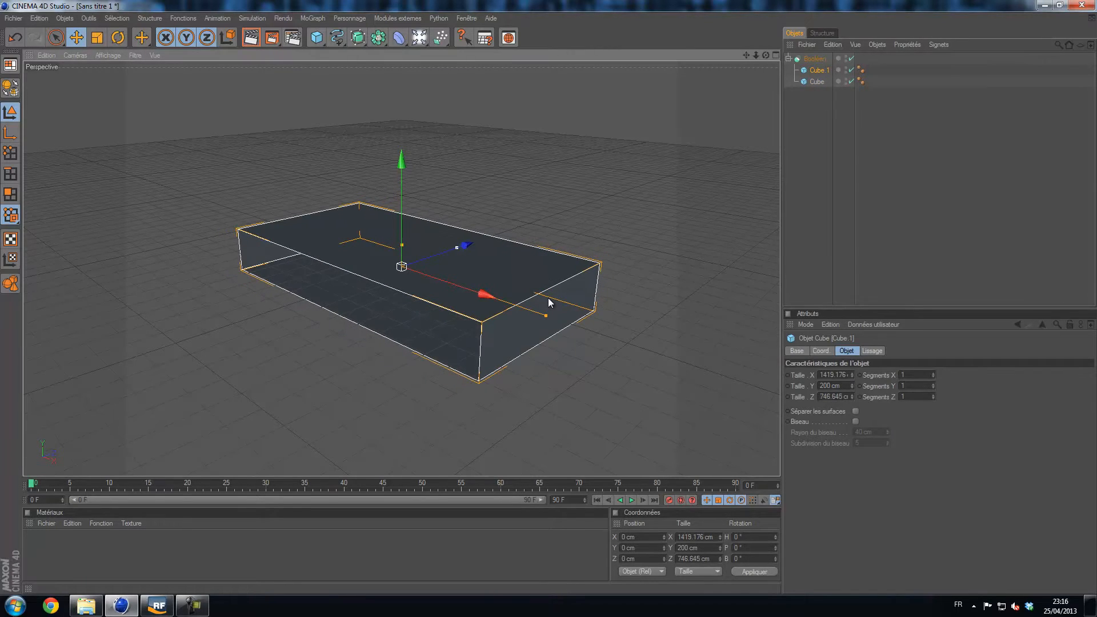
mouse_move(829, 70)
left_mouse_down()
mouse_move(814, 72)
mouse_move(818, 84)
left_mouse_up()
left_click_drag(547, 314, 549, 301)
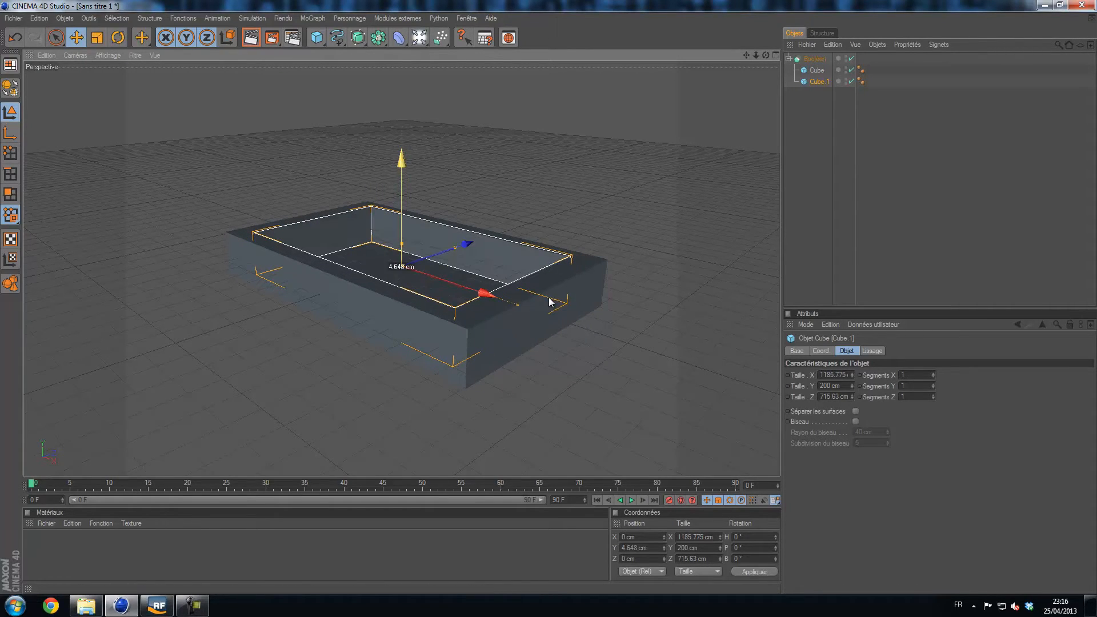
left_click(816, 132)
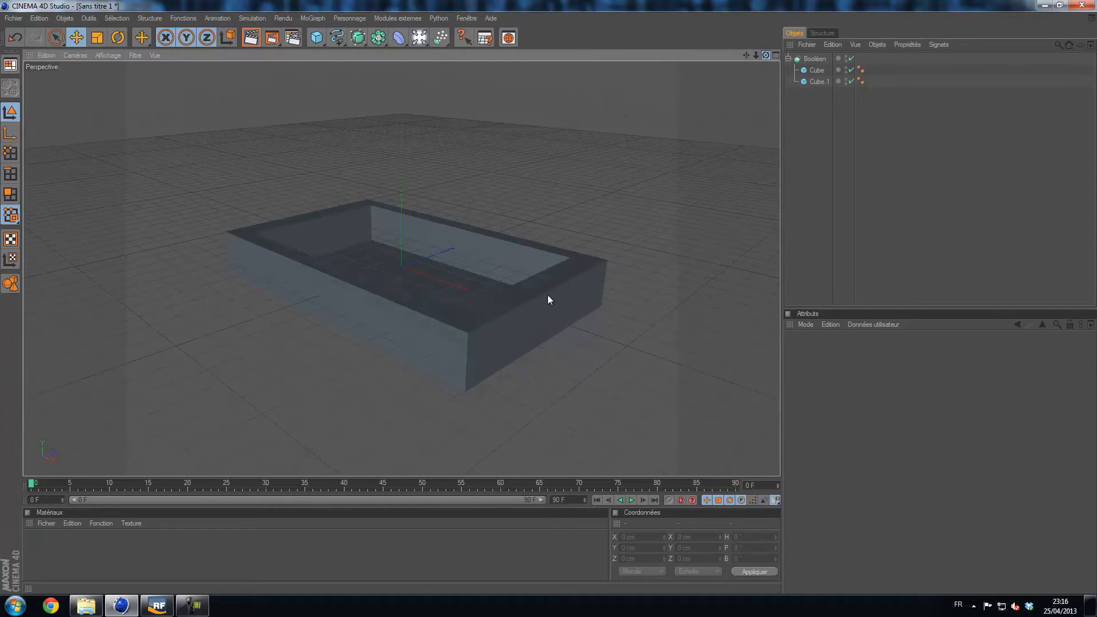
Raise the whole Boolean basin to a Y position of about 96 cm.
key("ctrl+r")
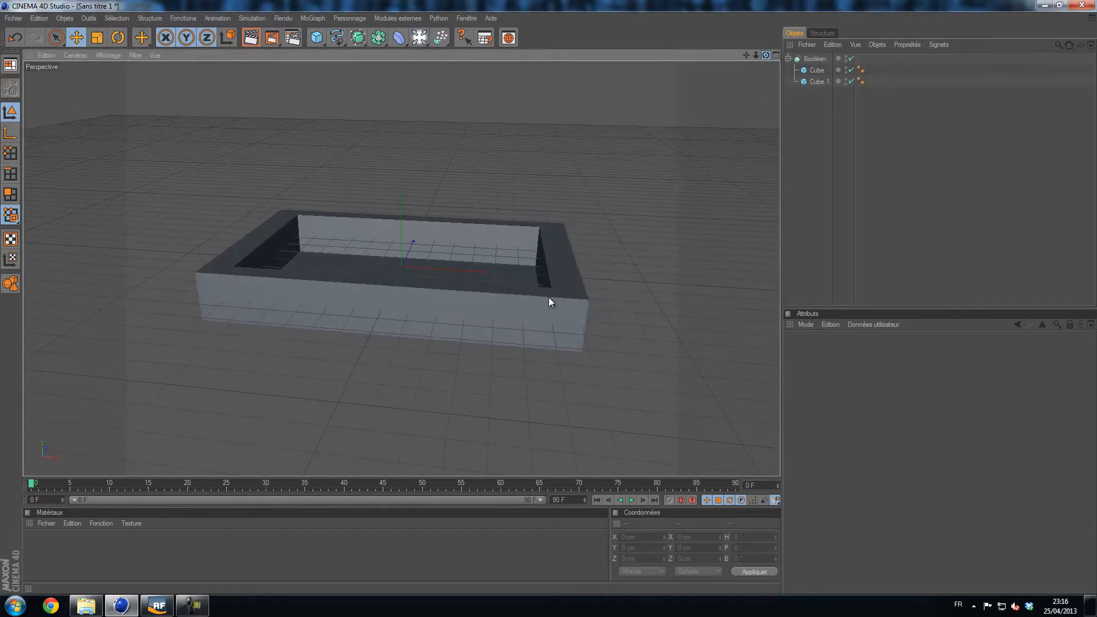
left_click(795, 57)
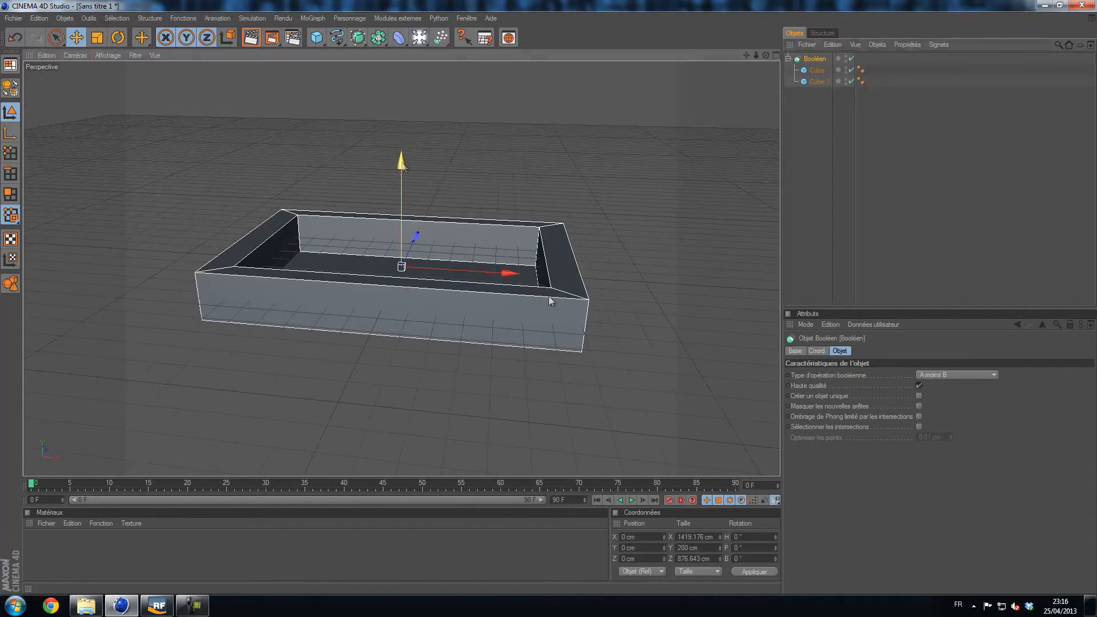
left_click_drag(548, 297, 549, 297)
left_click(770, 108)
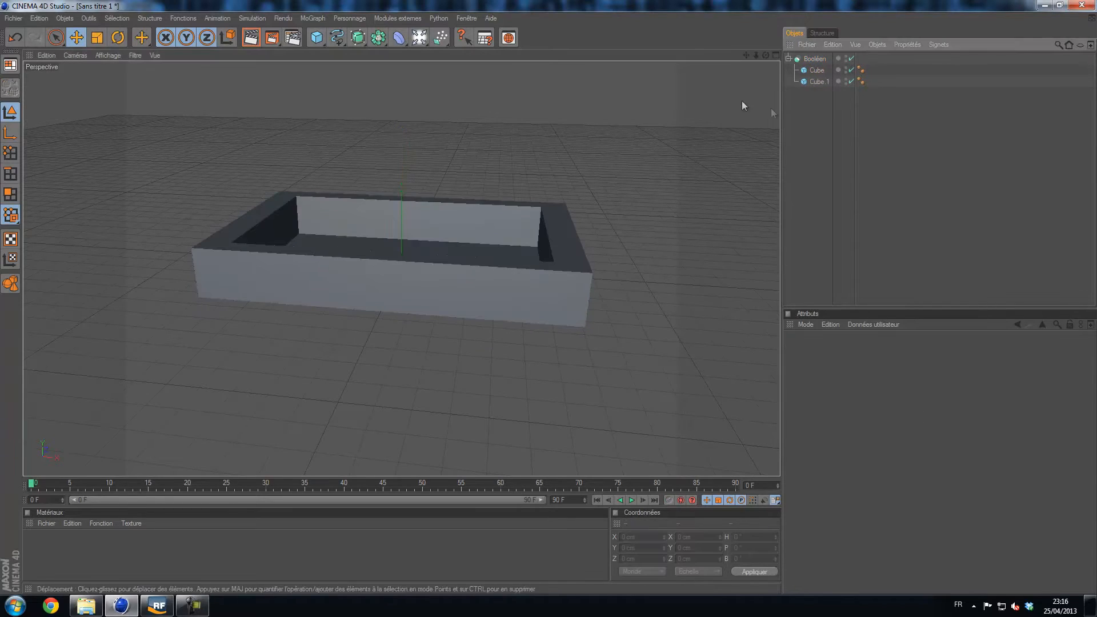
Copy the basin's outer cube out of the Boolean to the top level of the object hierarchy.
left_click(821, 70)
left_click(816, 81)
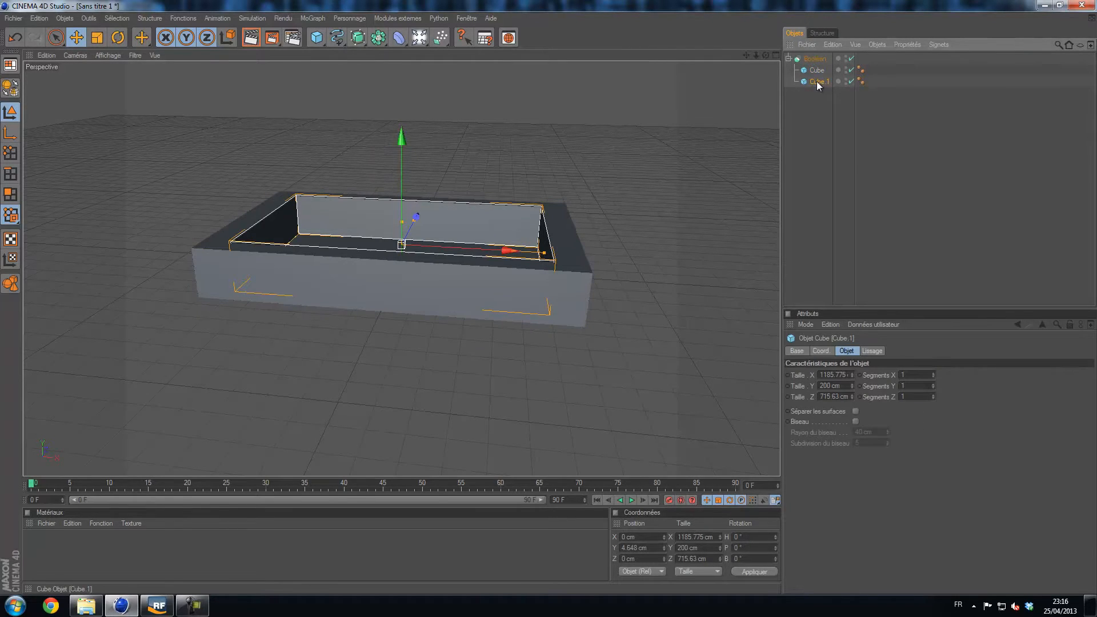
left_click(817, 69)
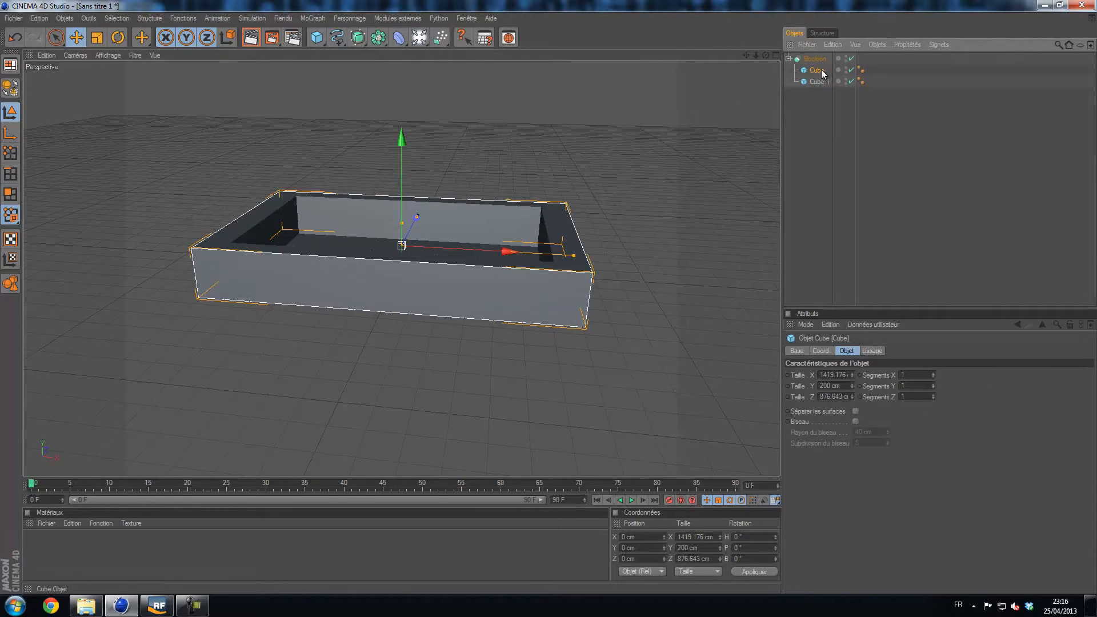
left_click(808, 104)
left_click(817, 70)
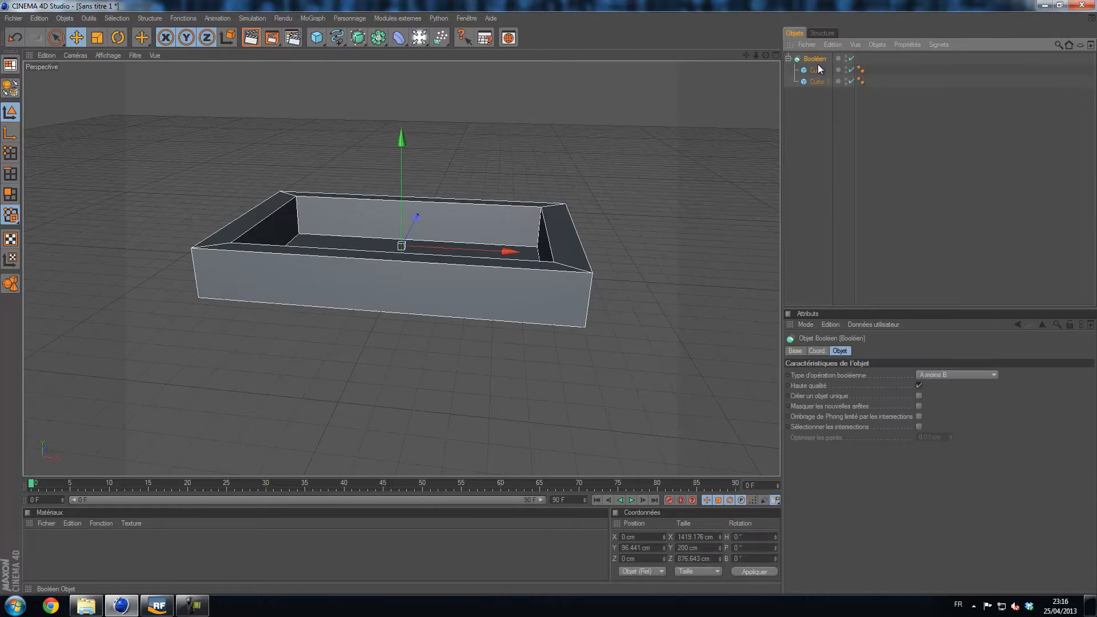
left_click(824, 124)
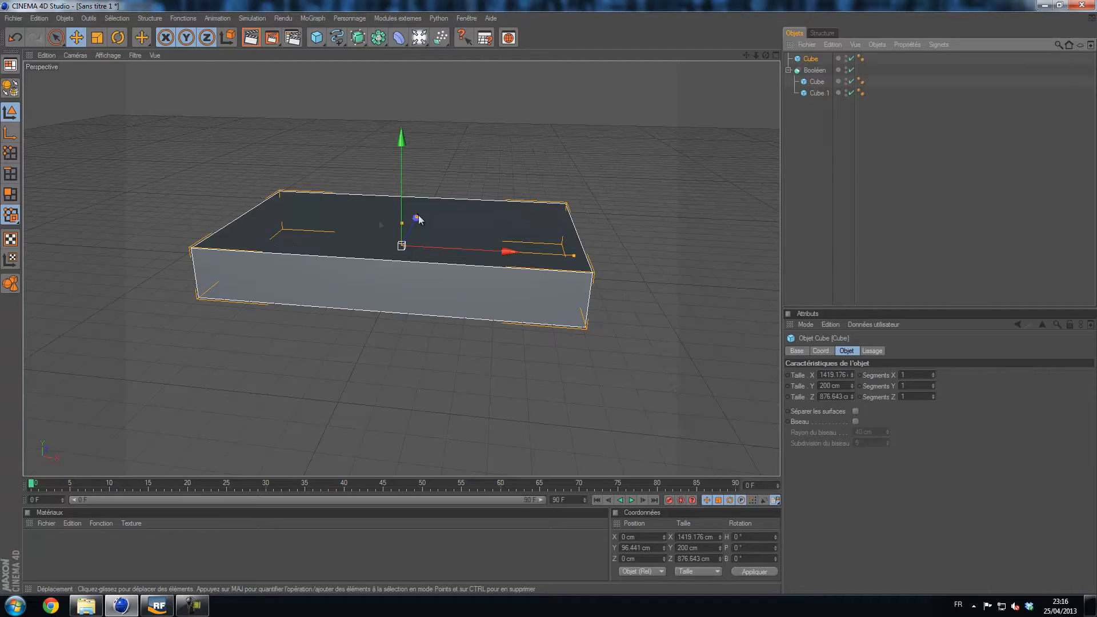
Reshape the copied cube to about 122 × 402 × 300 cm and place it on the basin's short side at about X -661 cm.
left_click_drag(572, 256, 598, 260)
left_click_drag(546, 296, 550, 297)
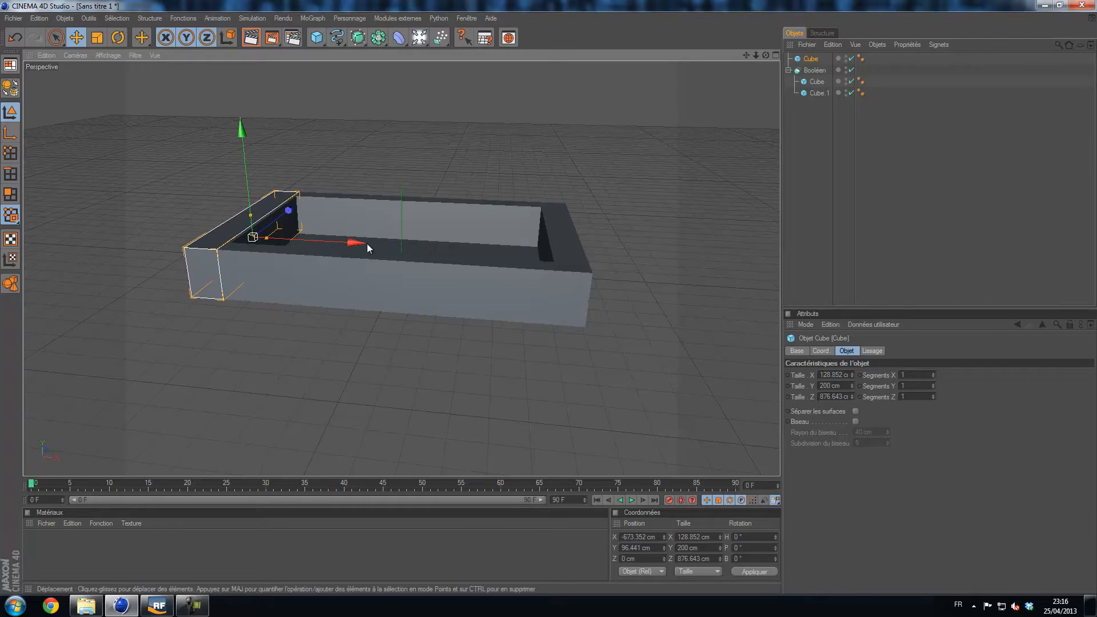
left_click_drag(255, 238, 253, 237)
left_click_drag(548, 298, 251, 193)
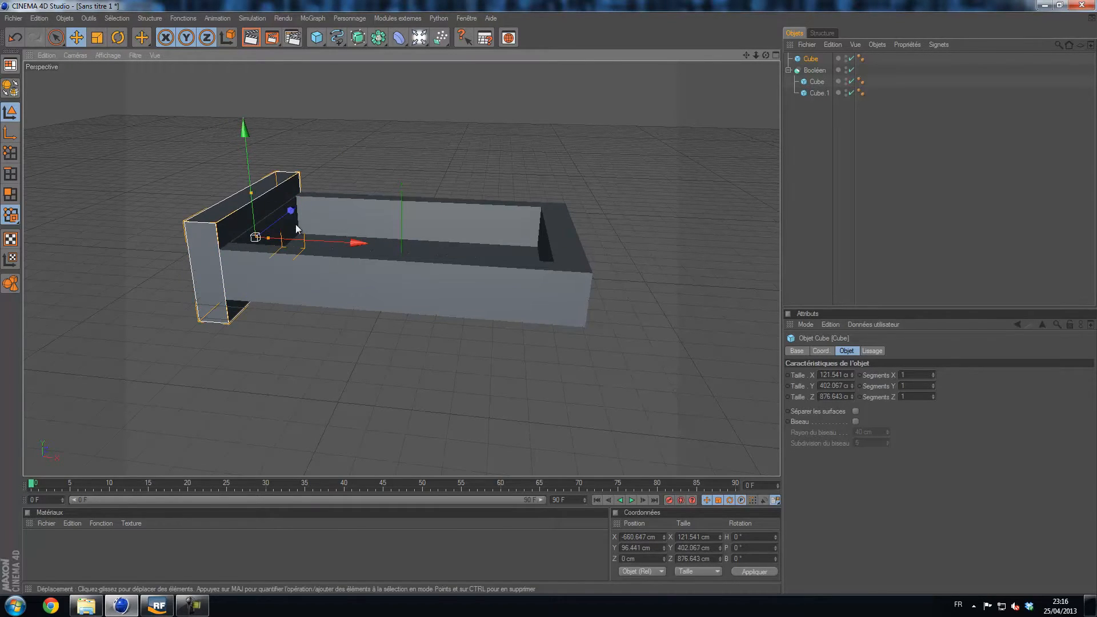
left_click_drag(766, 55, 547, 297)
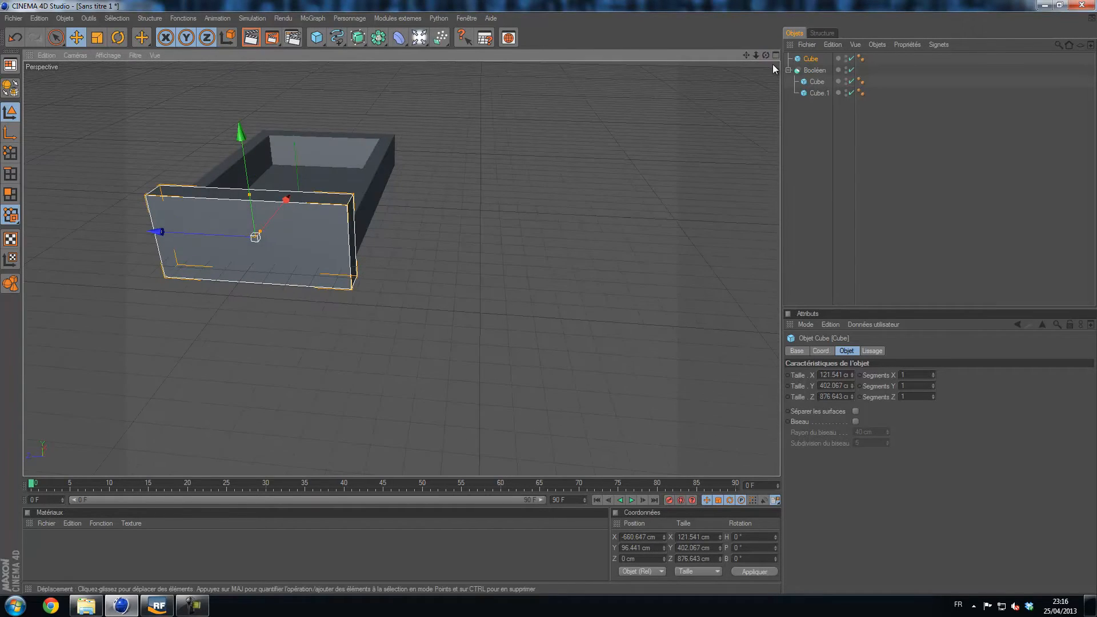
left_click_drag(163, 232, 223, 235)
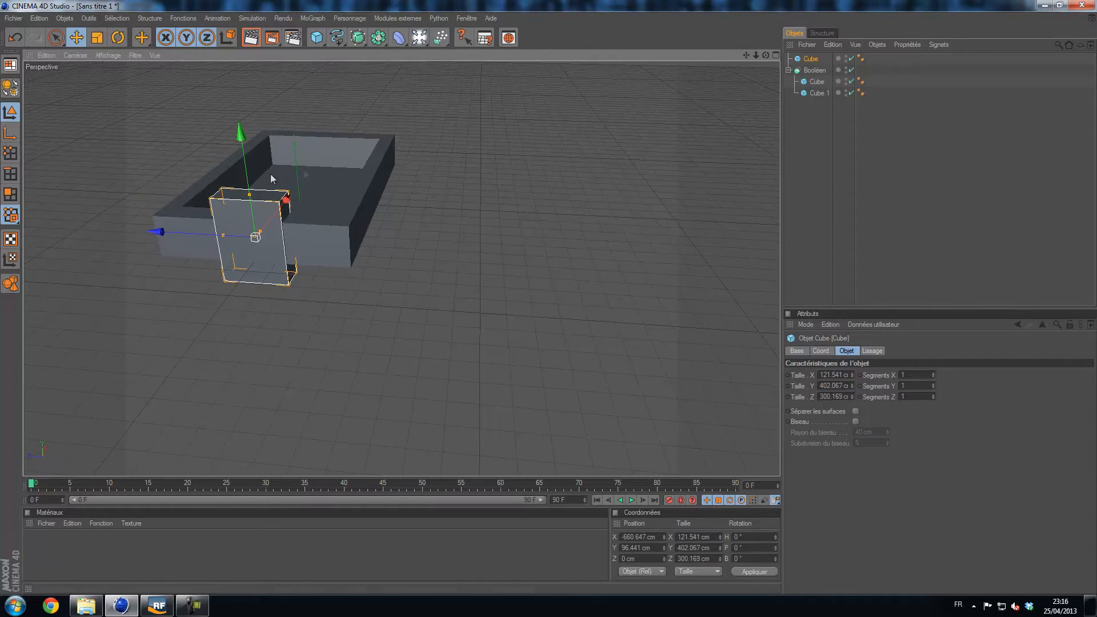
In the four-view layout, fit the block to the basin rim with an X size of about 112 cm and X position of about -653 cm.
left_click(775, 54)
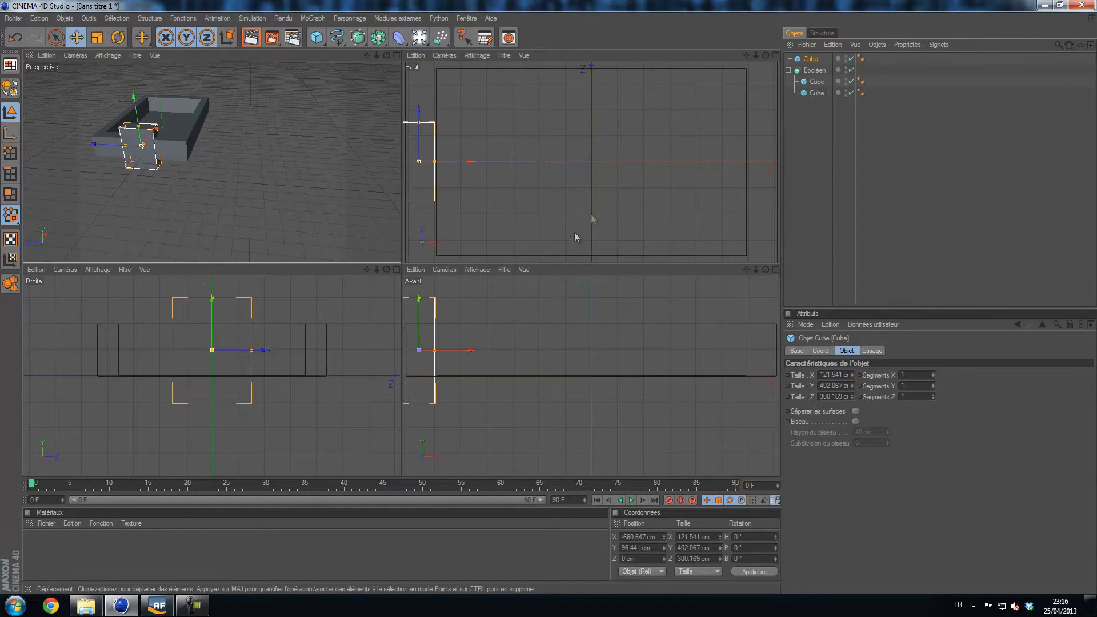
scroll(575, 232, "down", 1)
left_click_drag(453, 162, 468, 162)
left_click_drag(549, 264, 548, 264)
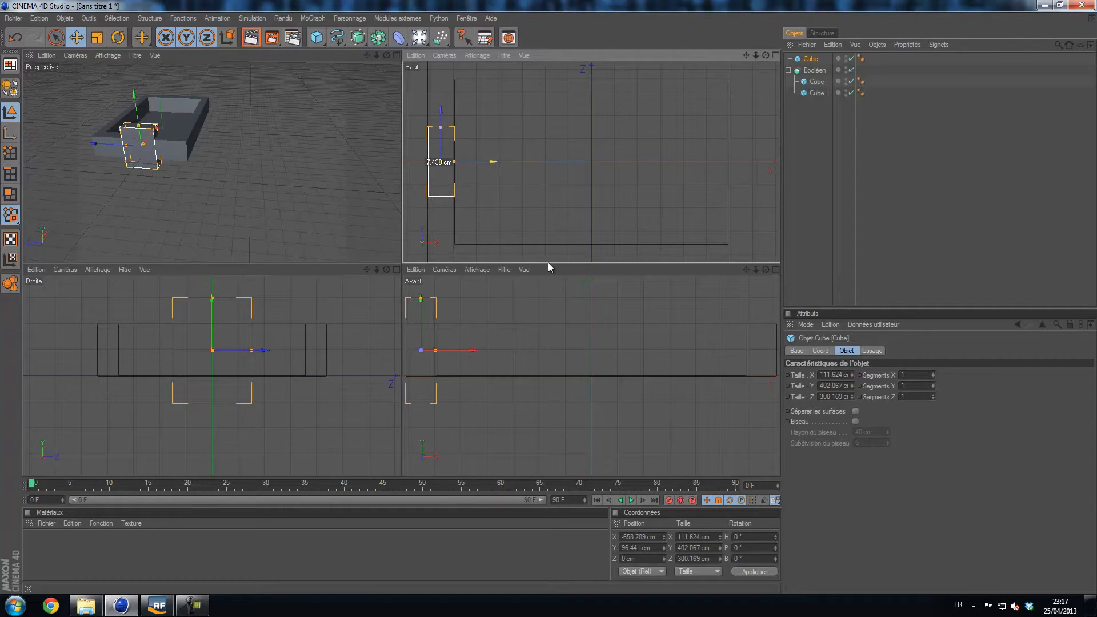
Stretch the block upward into a pillar about 1079 cm tall, centred at a Y position of about 536 cm.
left_click_drag(146, 128, 400, 262)
left_click_drag(224, 318, 401, 301)
left_click(697, 146)
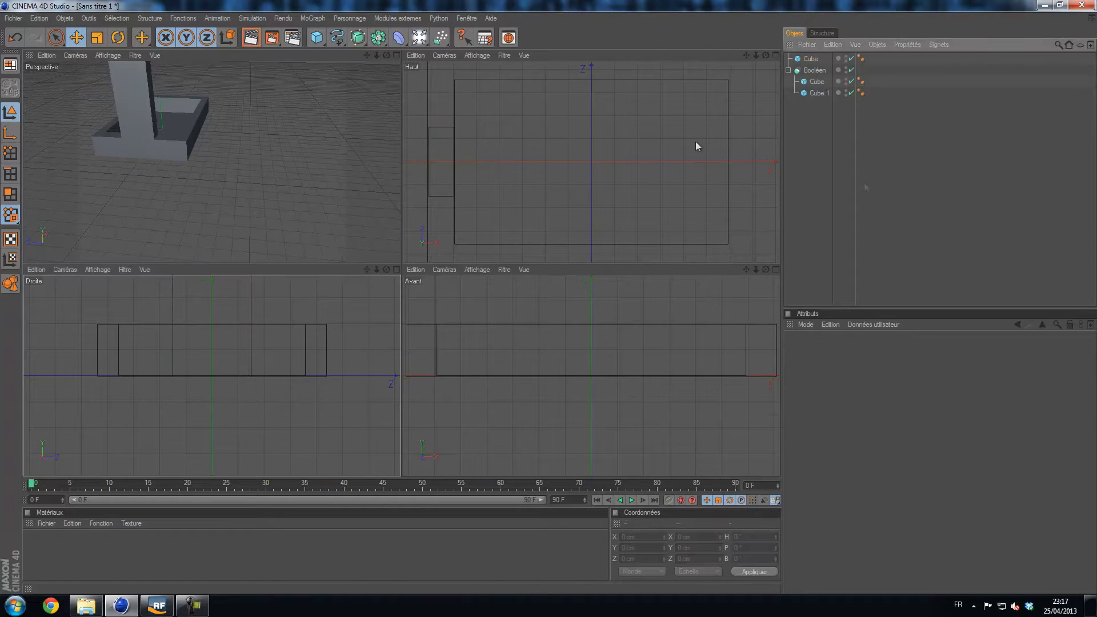
Duplicate the pillar and reduce the copy to about 112 × 75 × 243 cm, placed near the pillar's top at about X -643, Y 979 cm.
left_click_drag(388, 55, 402, 262)
left_click(397, 56)
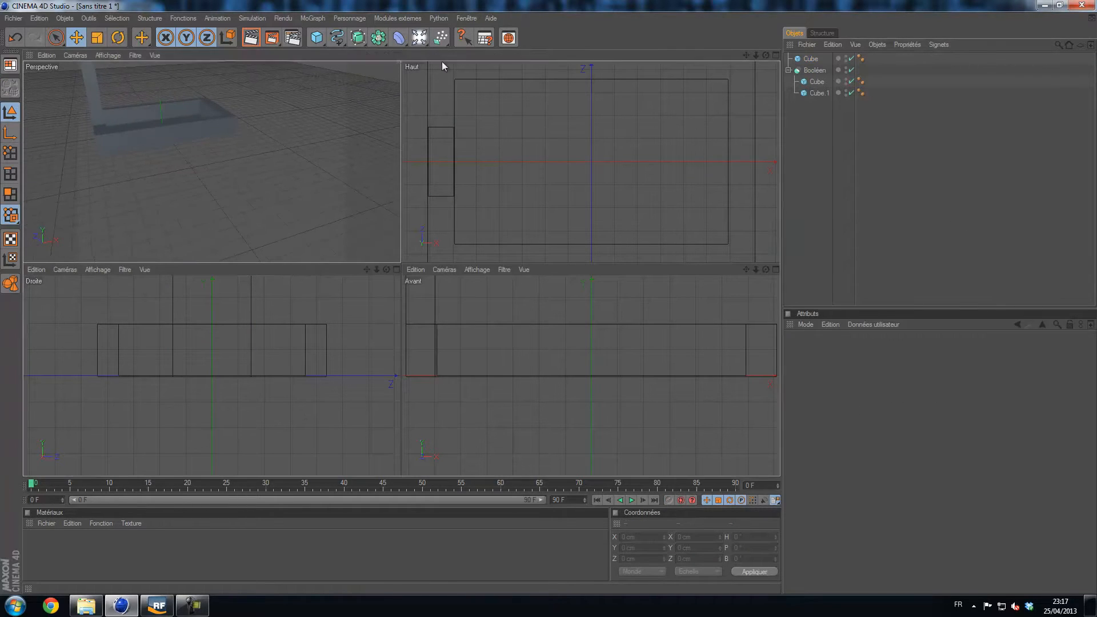
left_click(806, 59)
left_click_drag(766, 54, 550, 297)
left_click_drag(745, 55, 549, 297)
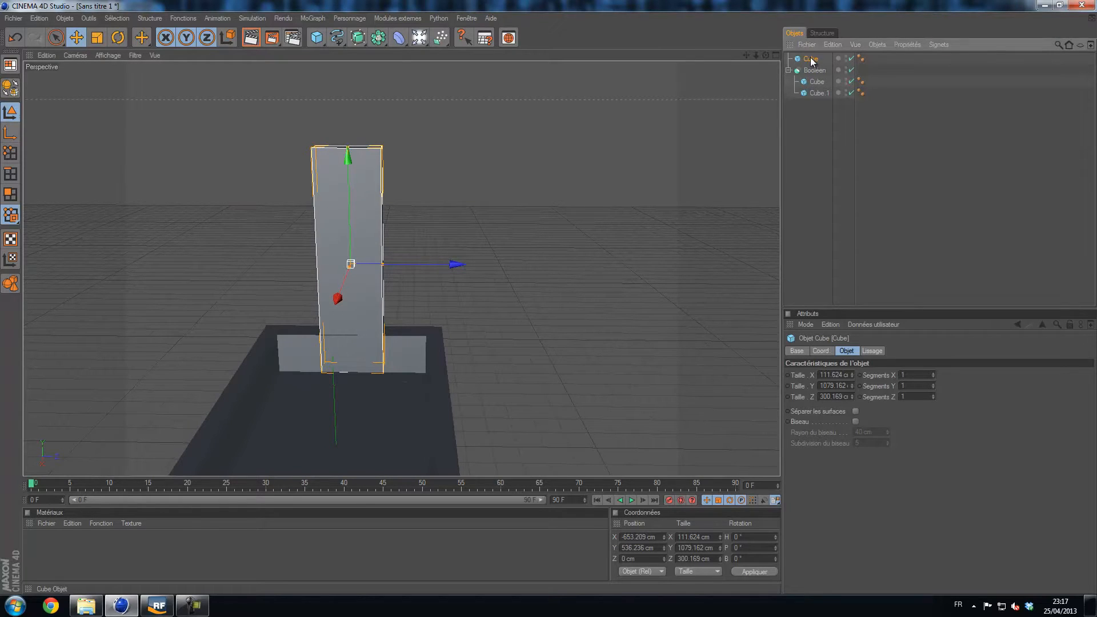
left_click_drag(811, 61, 811, 57, "ctrl")
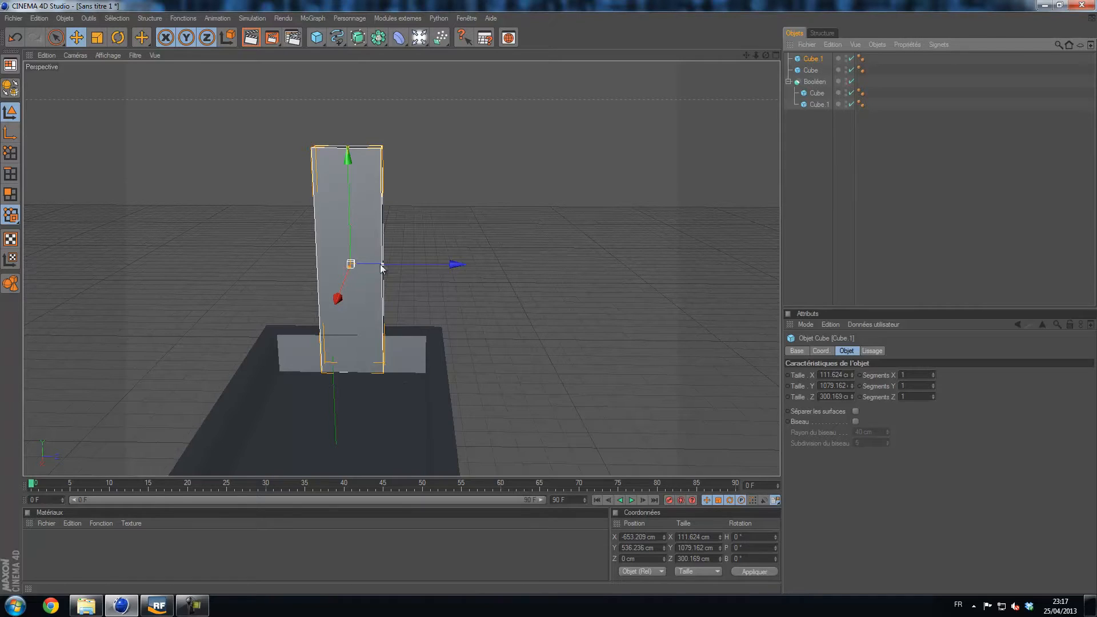
left_click_drag(382, 264, 376, 264)
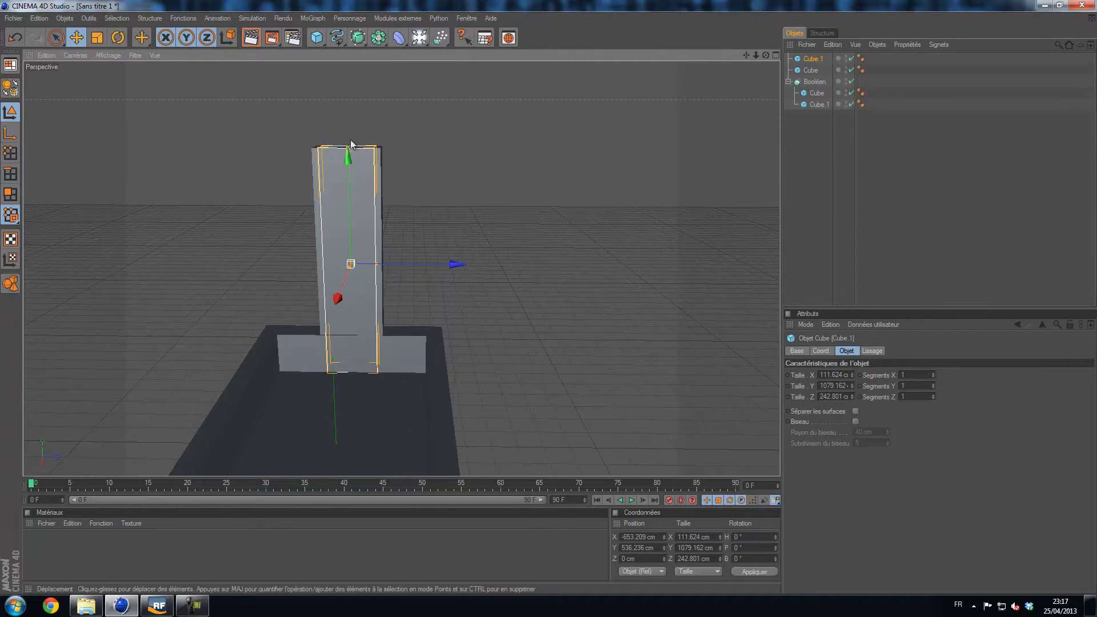
left_click_drag(350, 151, 350, 256)
mouse_move(345, 164)
left_mouse_down()
mouse_move(346, 62)
mouse_move(347, 158)
left_mouse_up()
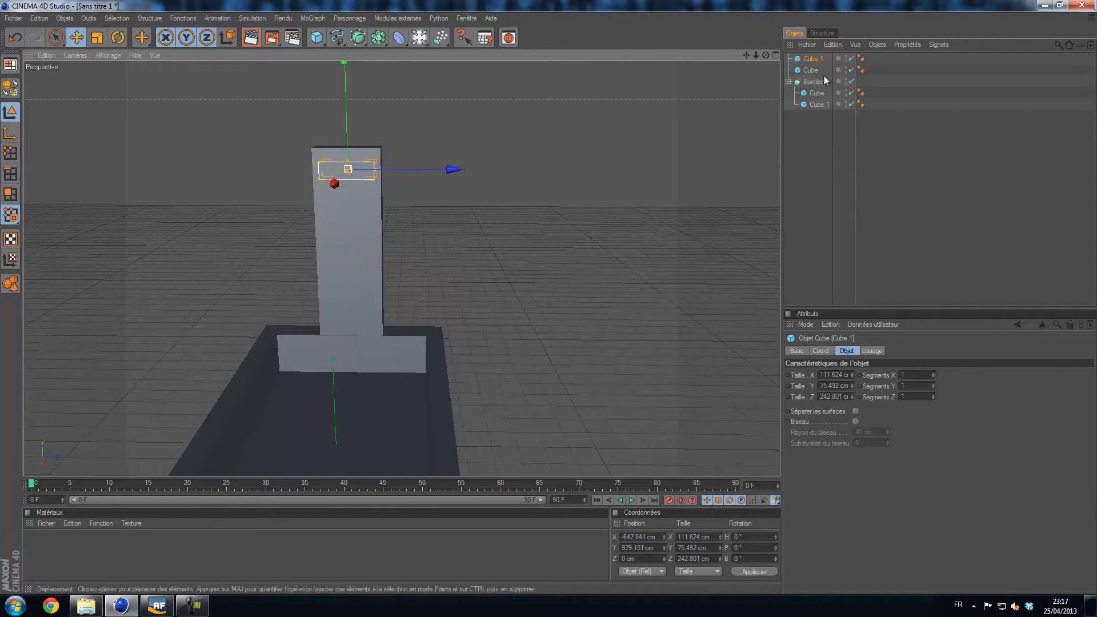
Cut the recess in the pillar by nesting both cubes in a new Boolean, with the pillar cube first and the small block second.
left_click(384, 41)
left_click(507, 52)
left_click(810, 81)
left_click(810, 70, "ctrl")
left_click_drag(810, 70, 814, 59)
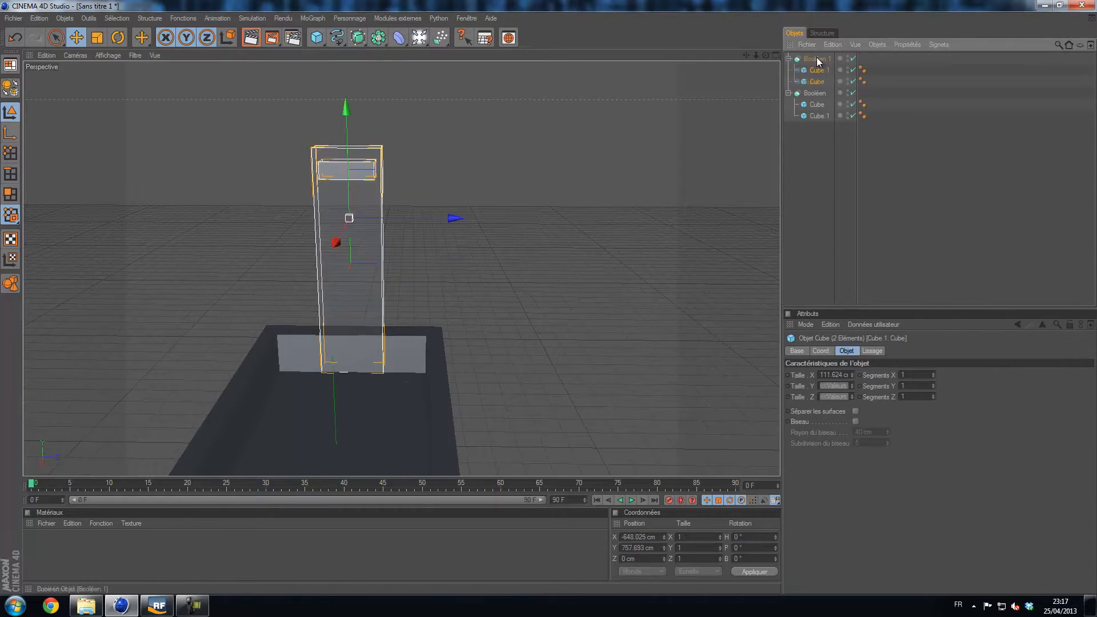
left_click(813, 146)
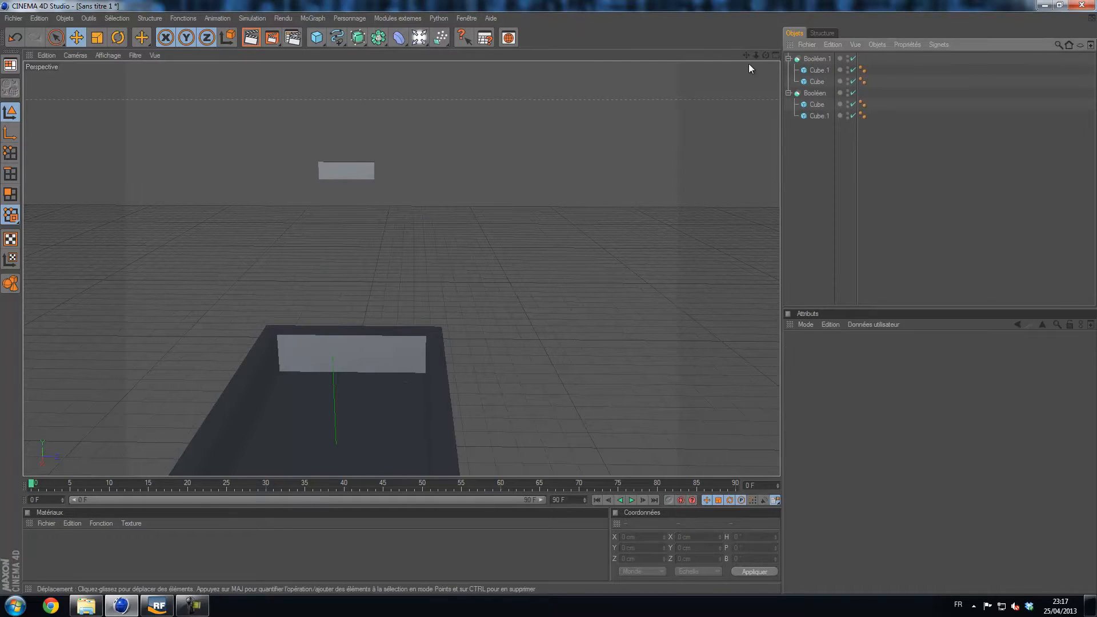
left_click_drag(822, 91, 821, 85)
left_click(835, 139)
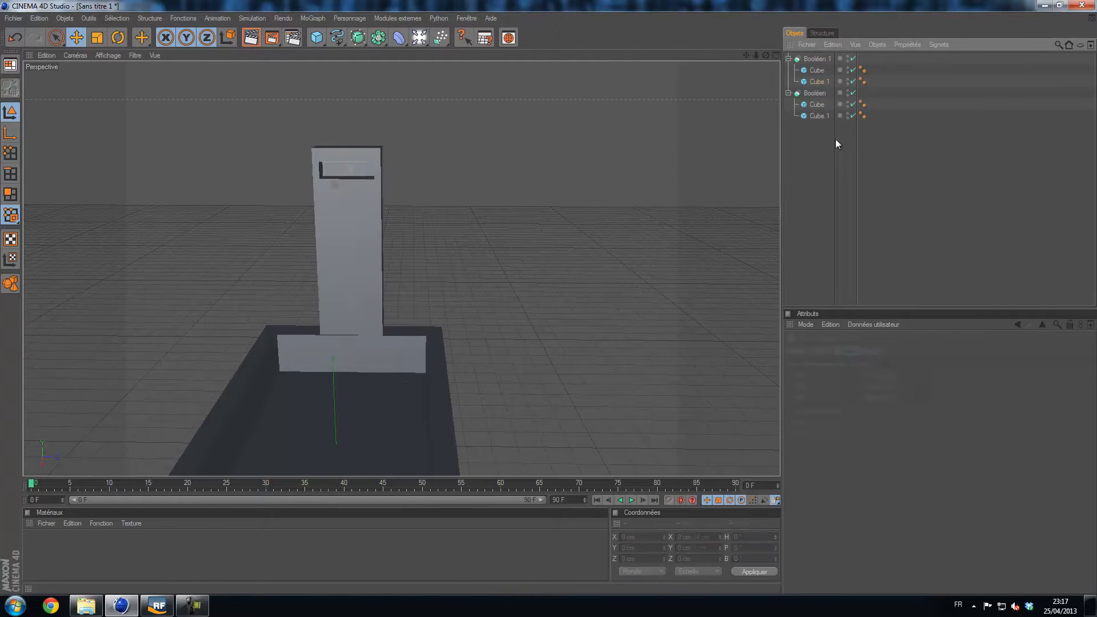
Copy the recess cube out of the pillar's Boolean as a separate object at the top of the object hierarchy.
left_click_drag(549, 301, 558, 302, "alt")
left_click(816, 70)
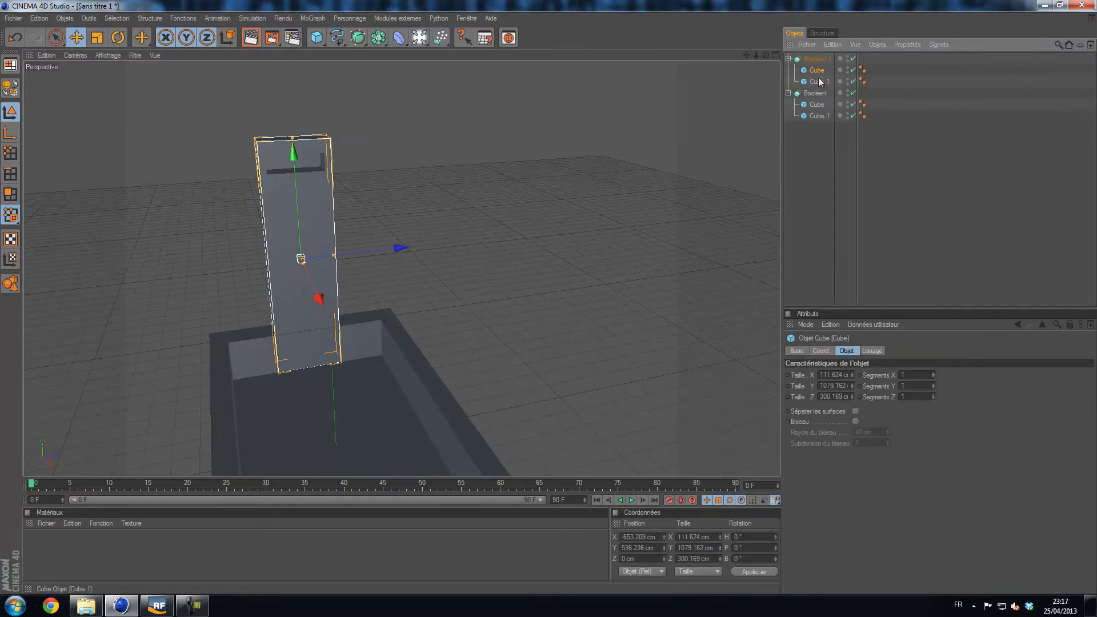
left_click(816, 81)
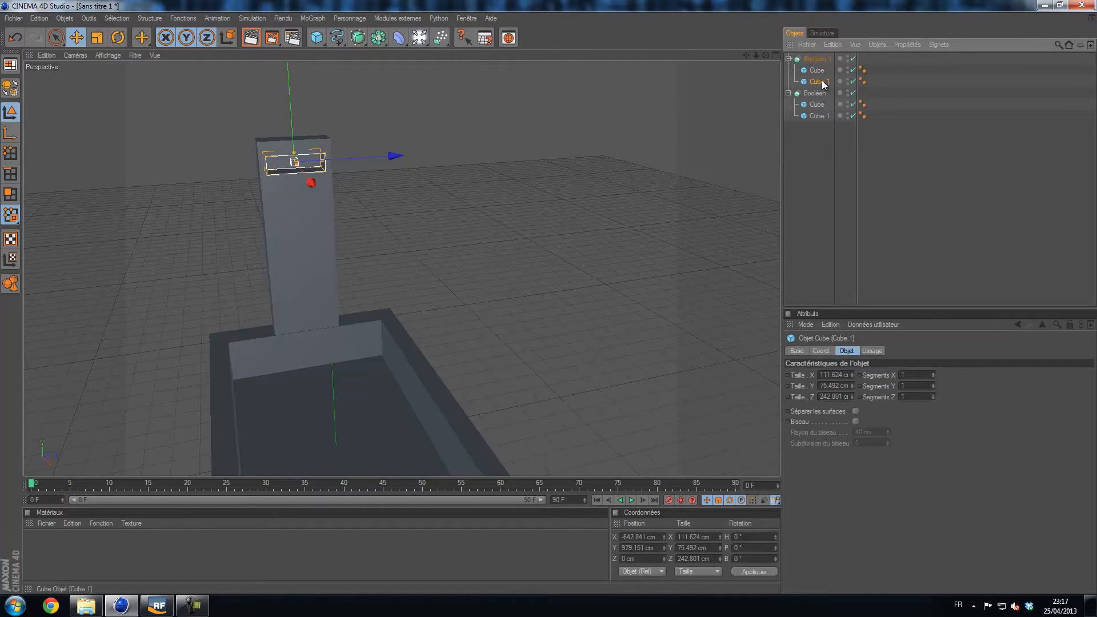
left_click_drag(821, 80, 797, 147)
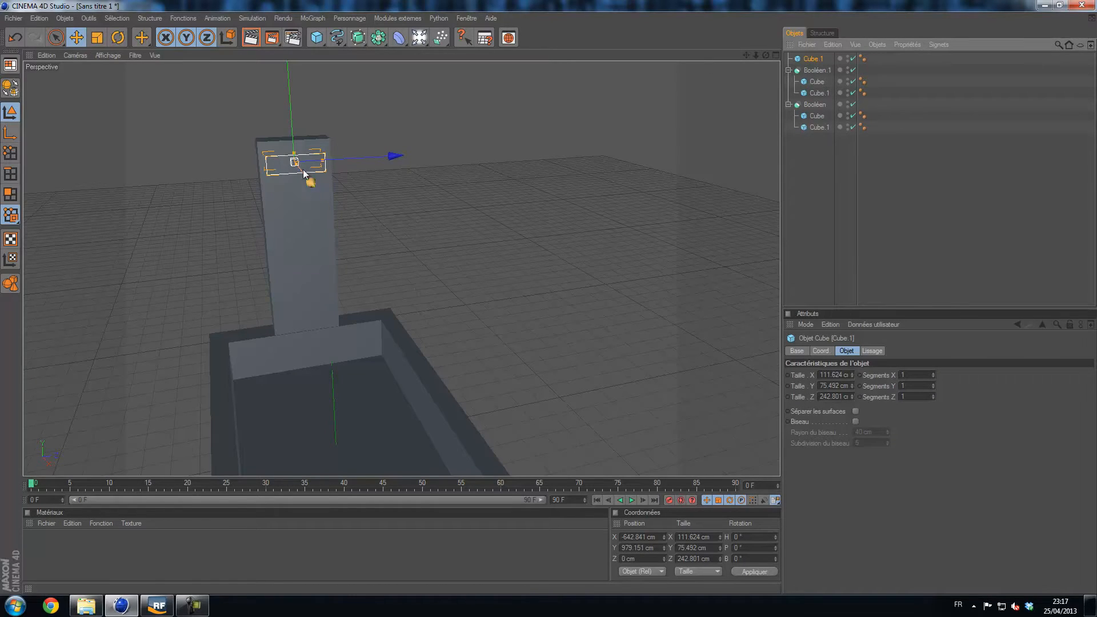
Flatten the copied cube into an outlet slab of about 216 × 9.7 × 243 cm at about X -609, Y 935 cm.
left_click_drag(294, 154, 549, 297)
left_click_drag(308, 185, 560, 307)
left_click_drag(763, 60, 427, 105)
left_click_drag(765, 54, 549, 297)
left_click_drag(307, 154, 563, 306)
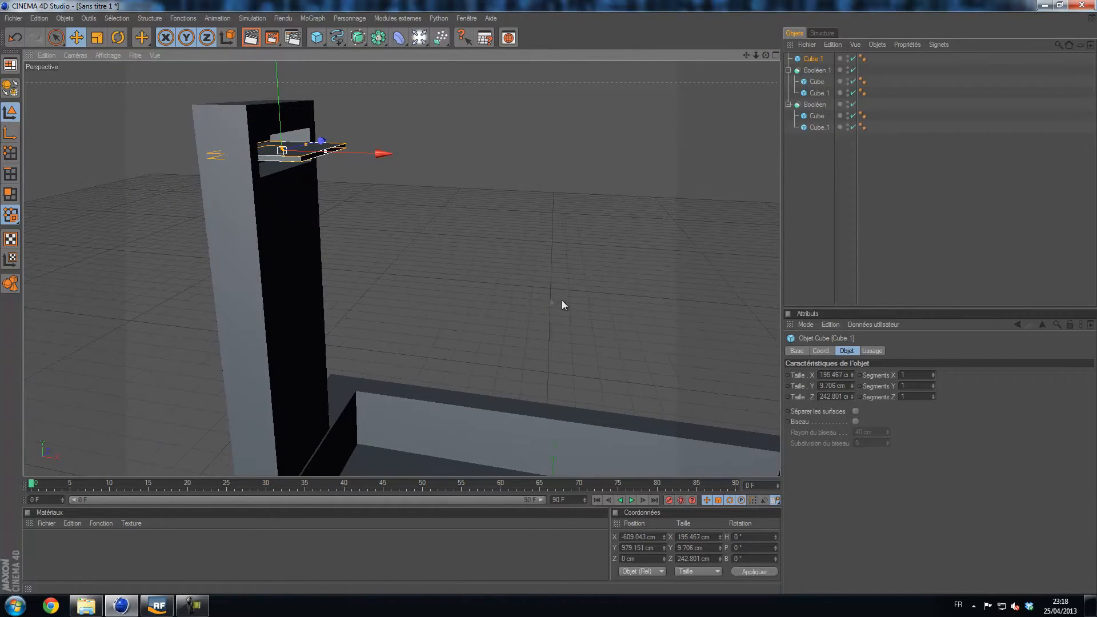
left_click_drag(280, 112, 549, 297)
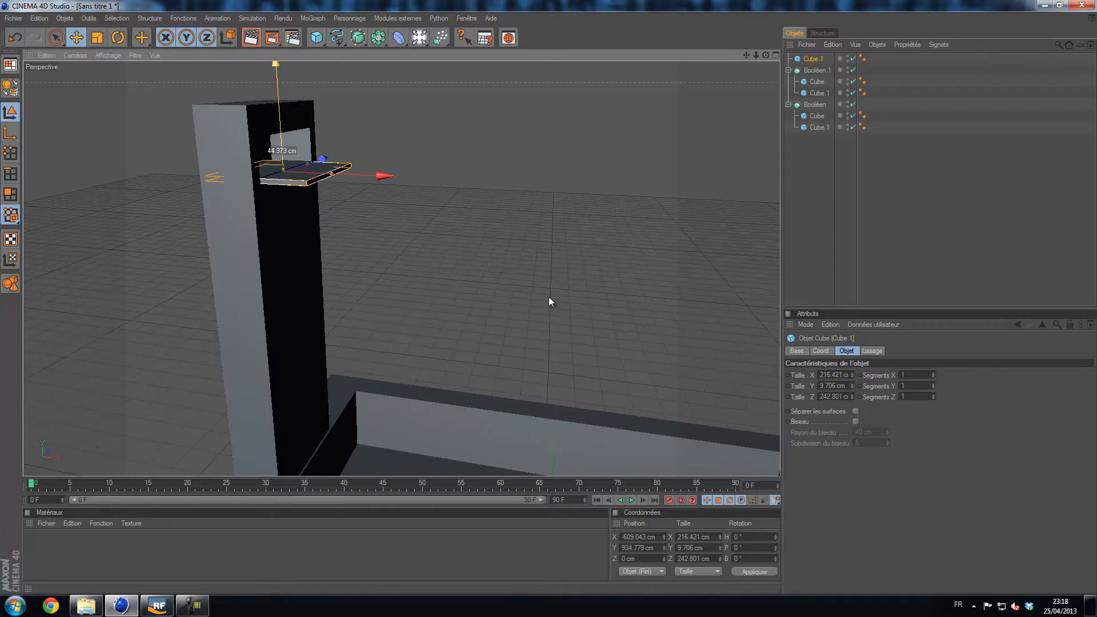
Tilt the outlet slab by about 7° in bank and move it out of the recess to about X -508, Y 920 cm.
left_click(118, 38)
left_click_drag(314, 115, 272, 116)
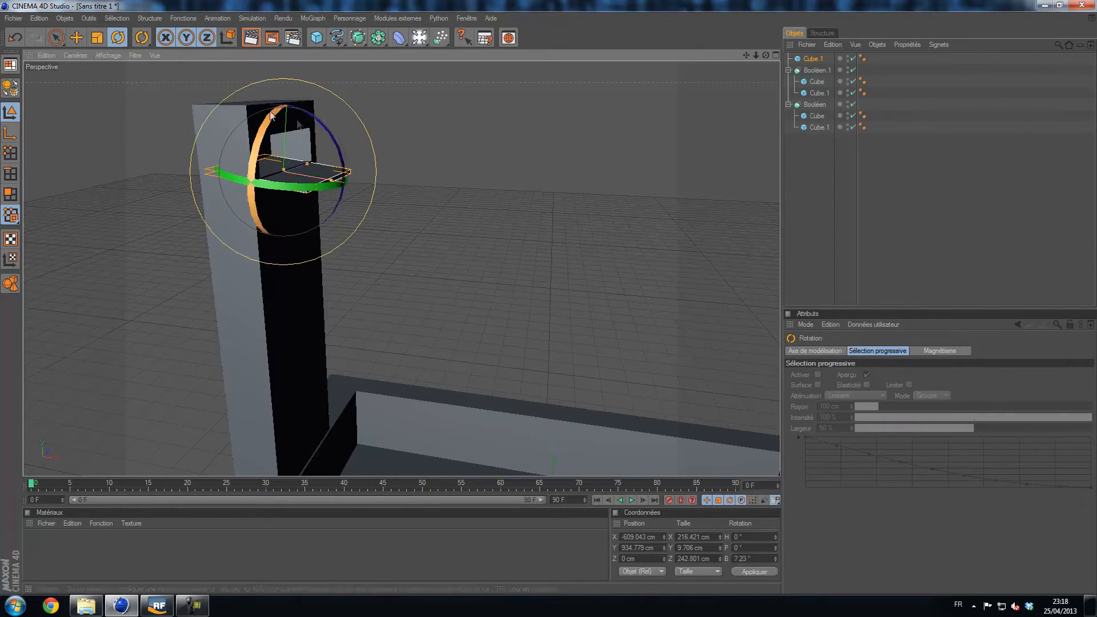
key("e")
left_click_drag(548, 298, 548, 296)
left_click(548, 298)
scroll(582, 197, "down", 4)
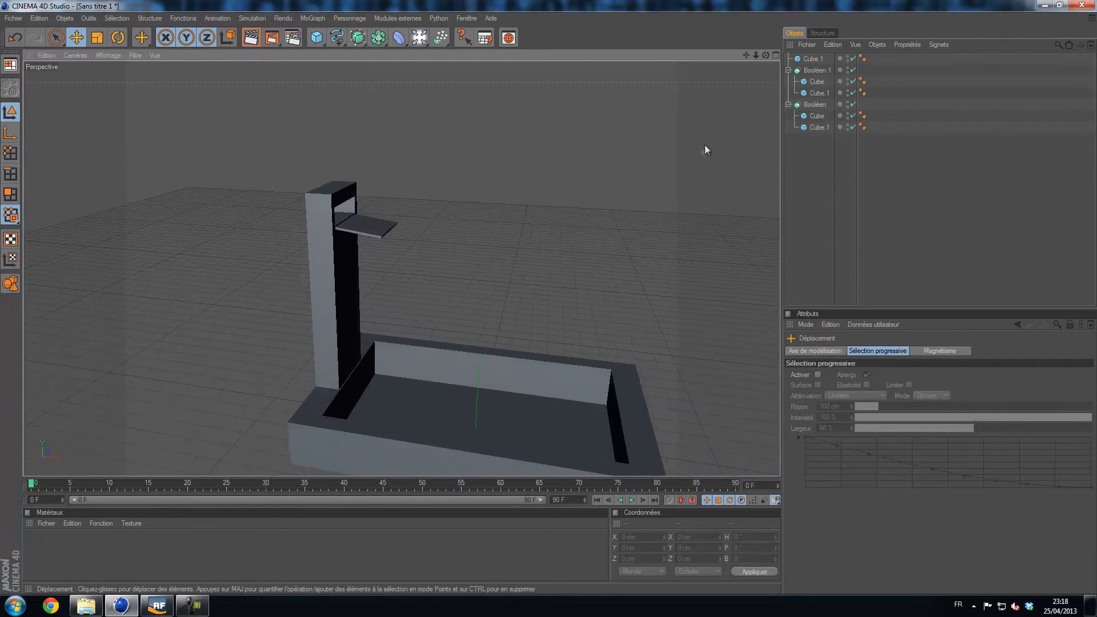
left_click_drag(707, 150, 687, 208, "alt")
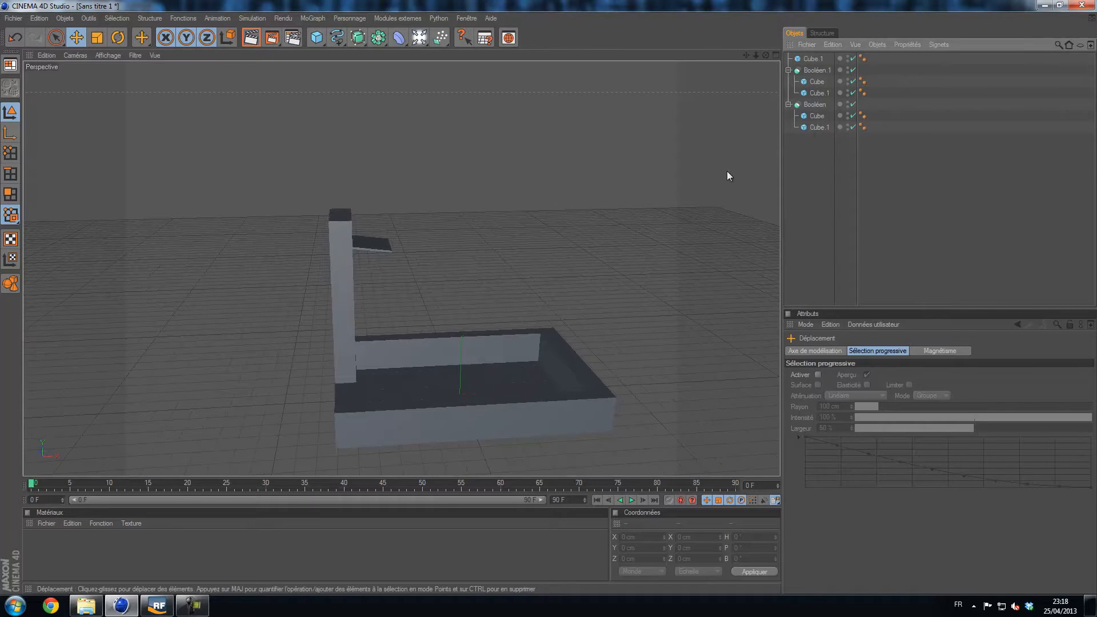
left_click_drag(550, 297, 548, 297, "alt")
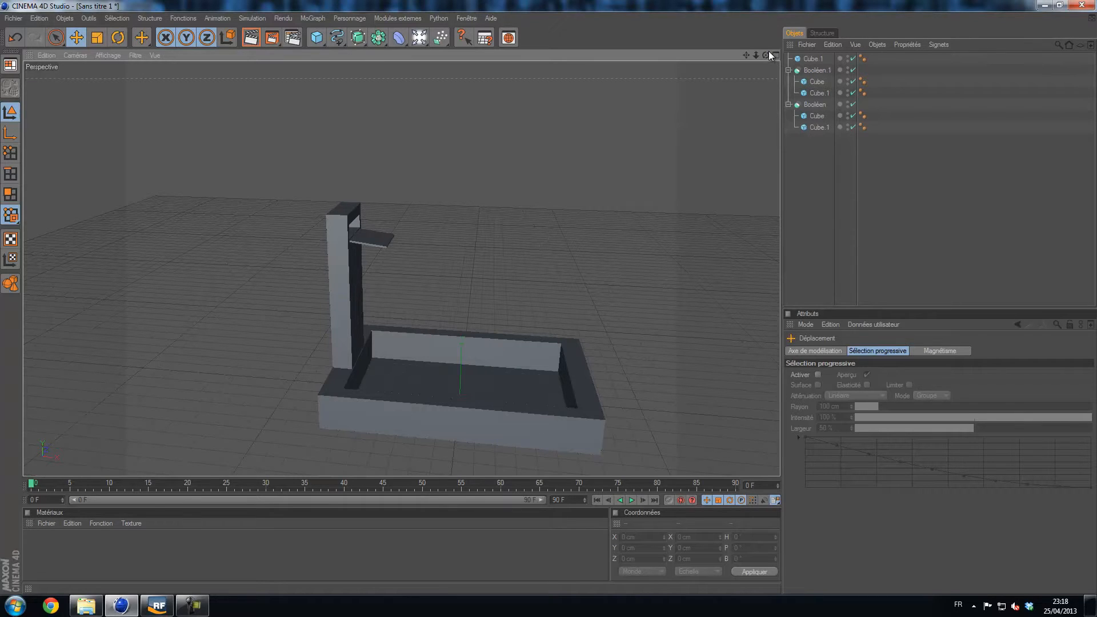
left_click_drag(768, 54, 549, 297)
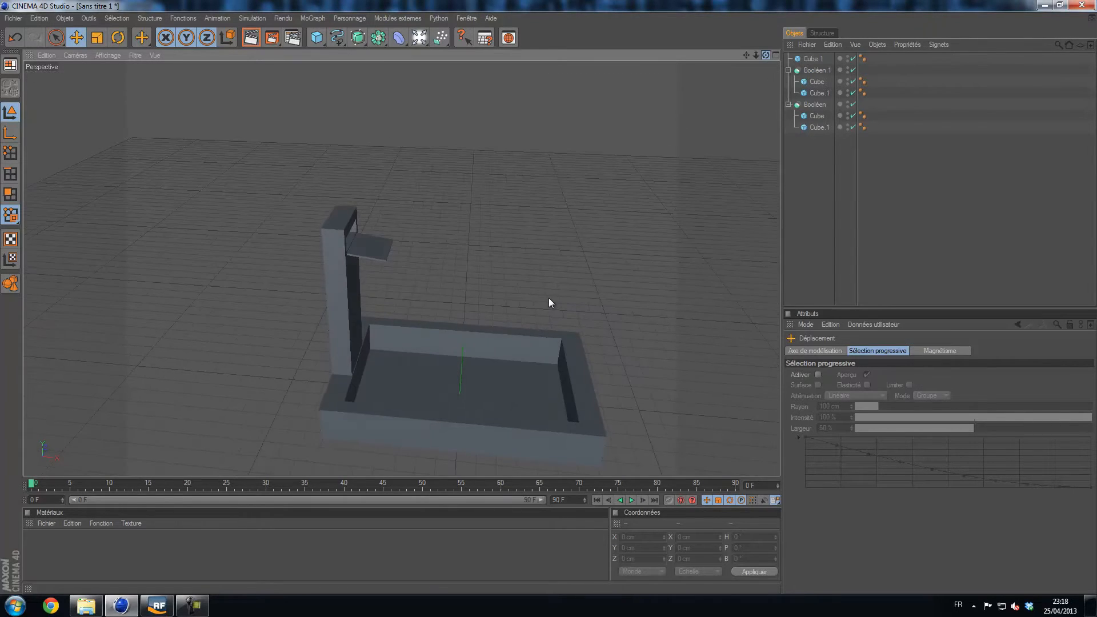
left_click_drag(757, 57, 547, 296)
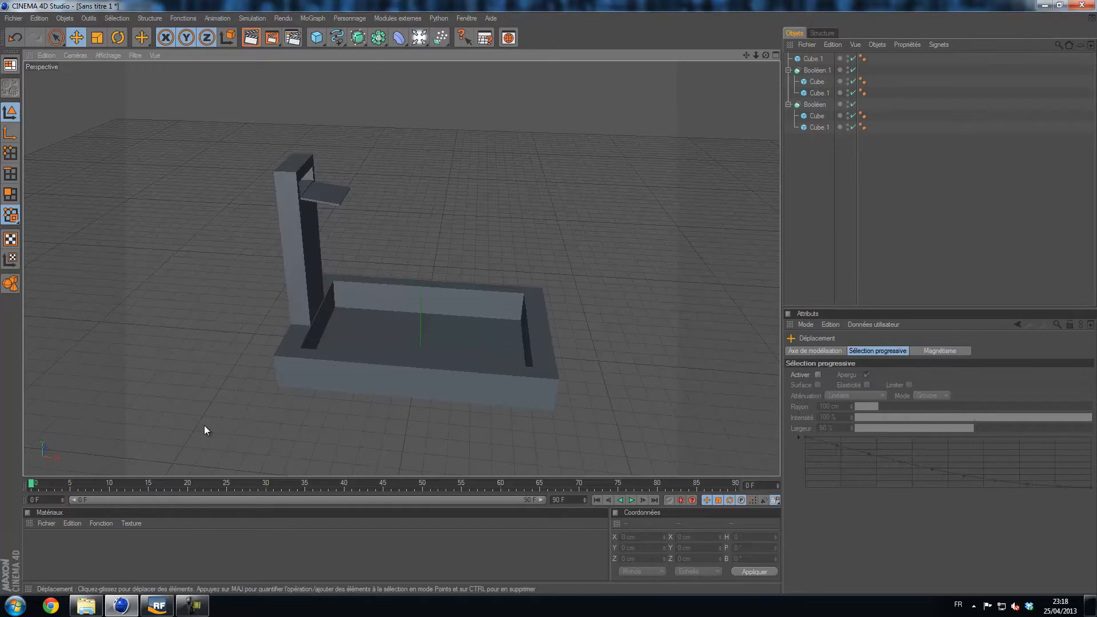
left_click(824, 57)
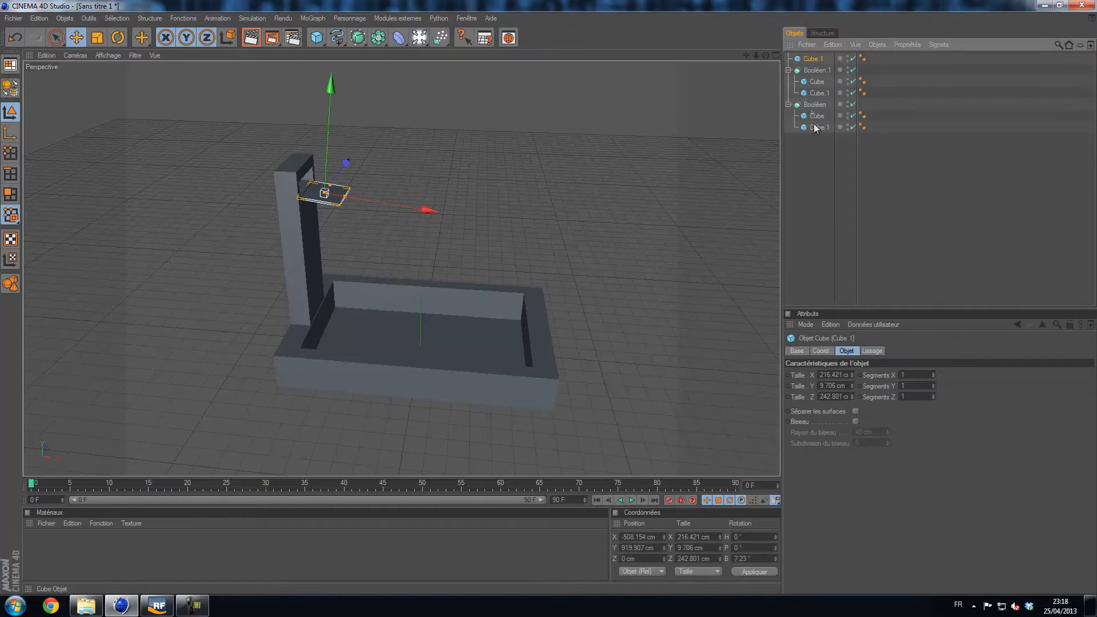
left_click(832, 185)
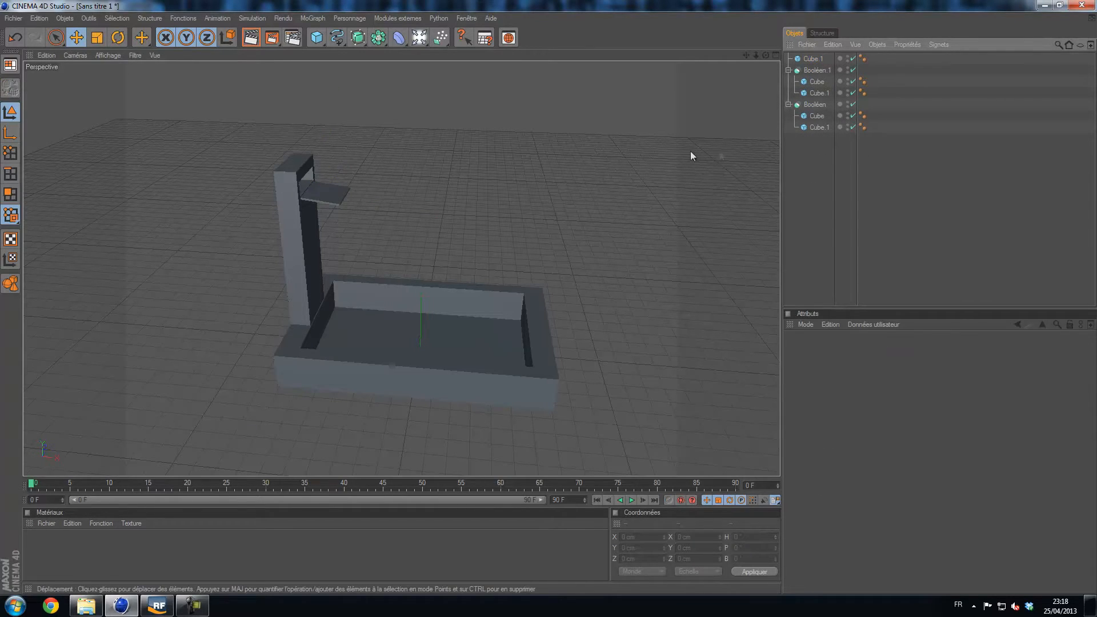
Save the scene on the desktop (Bureau) as Sans titre 1.c4d.
key("ctrl+s")
left_click(44, 91)
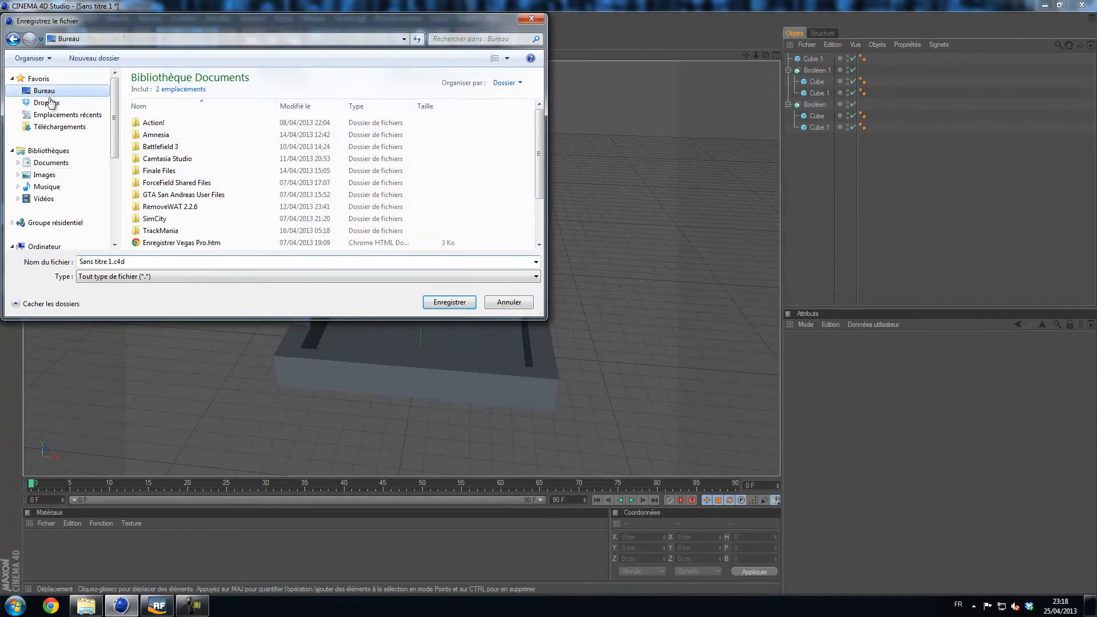
left_click(442, 304)
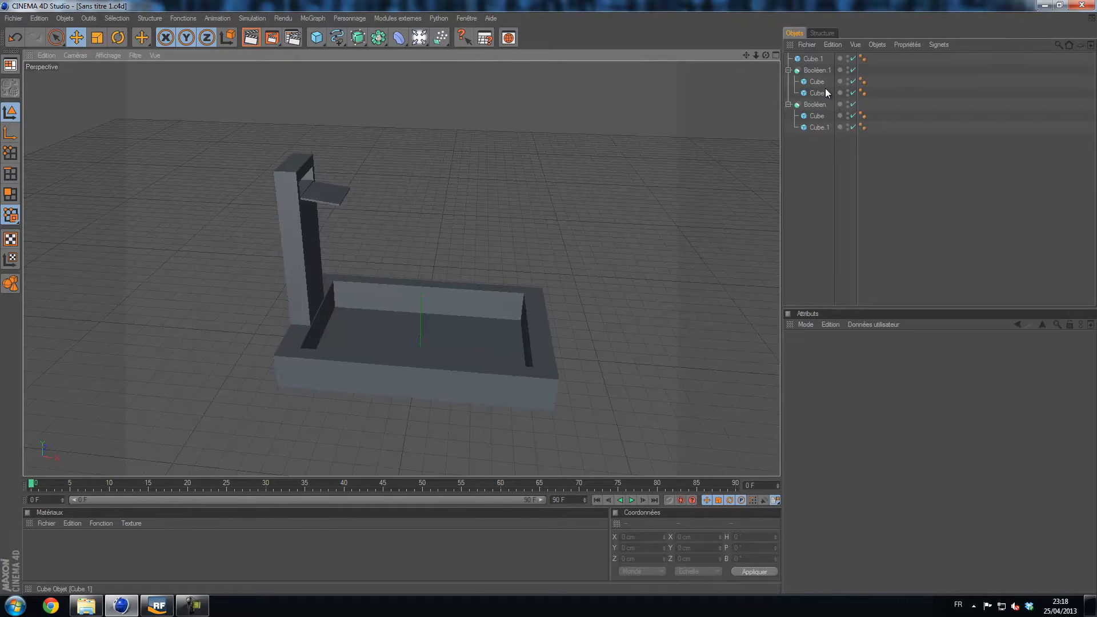
Rename the outlet slab as huqpsrzp.
left_click(814, 57)
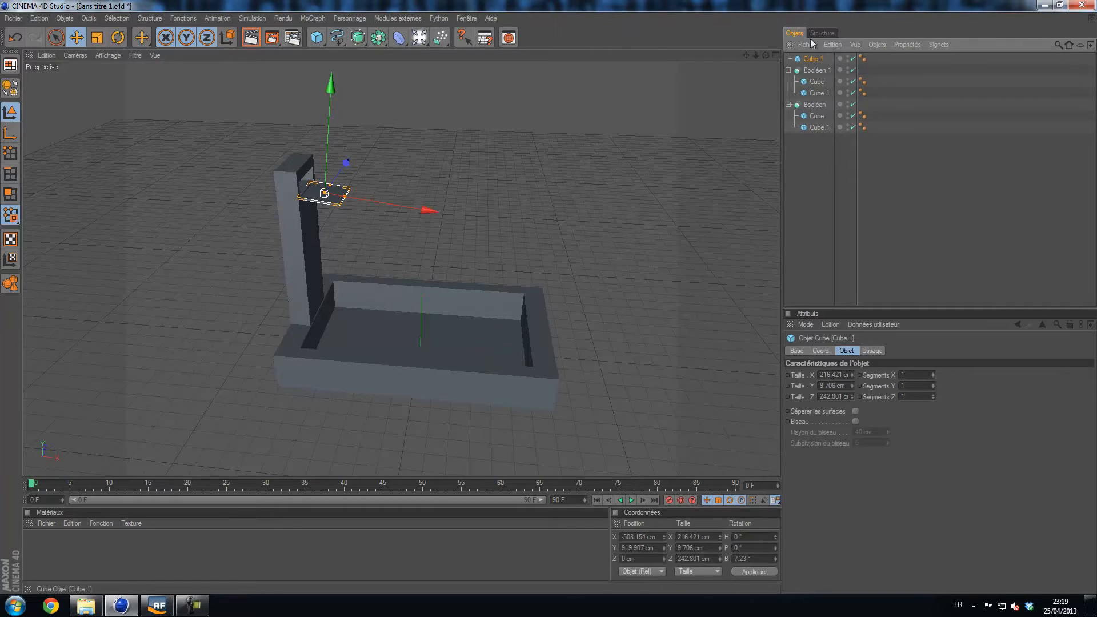
double_click(817, 57)
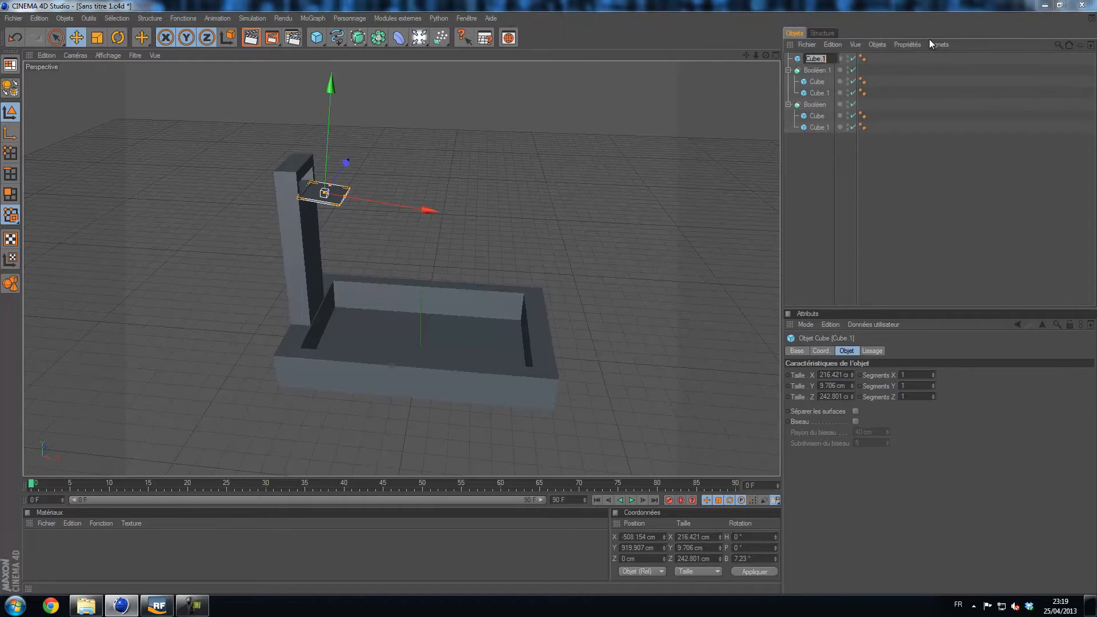
type("huqpsrzp")
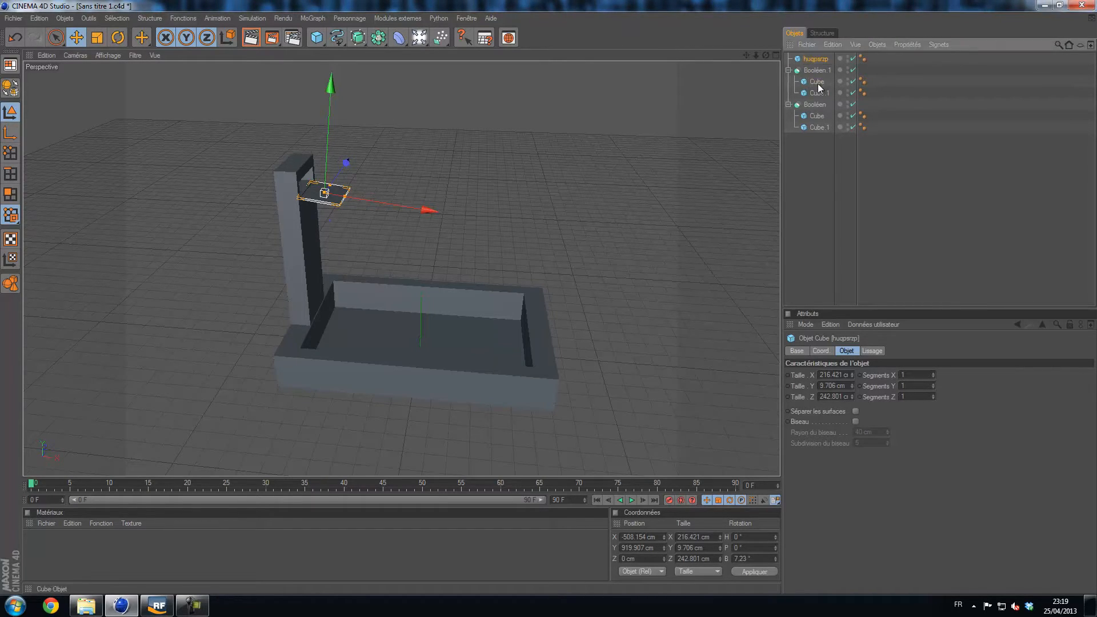
Rename the two cubes in the pillar's Boolean as qtdj and tugim.
double_click(817, 82)
type("qtdj")
left_click(818, 95)
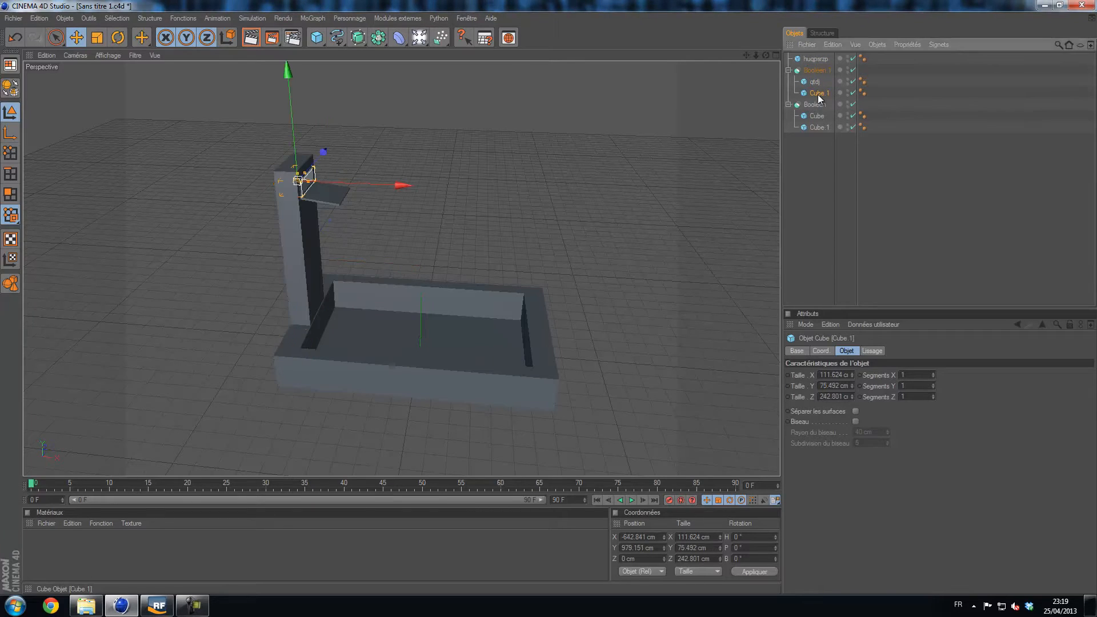
double_click(819, 94)
type("tugim")
key("Return")
Rename the two cubes in the basin's Boolean as srtju and srkj.
left_click(817, 116)
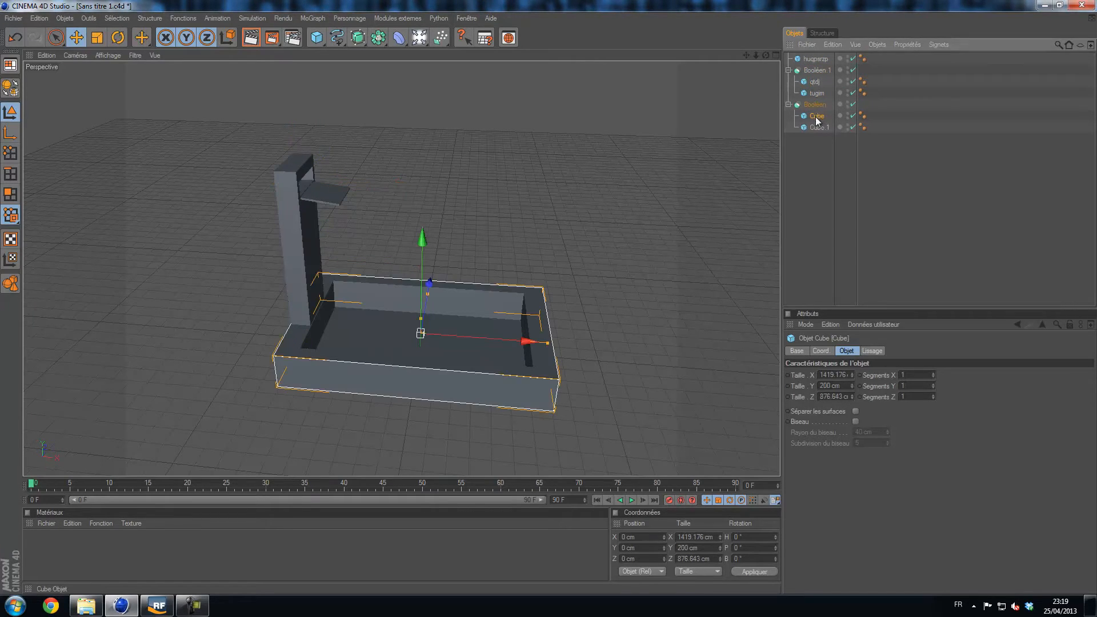
double_click(817, 116)
type("srtju")
key("Return")
left_click(824, 128)
key("r")
key("o")
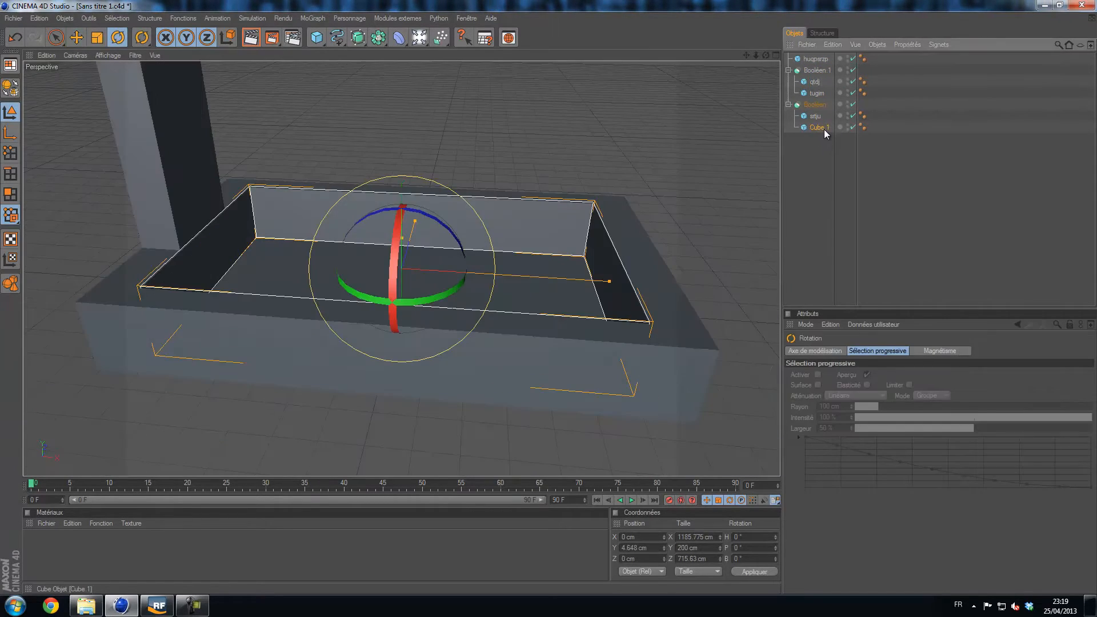
double_click(824, 129)
type("srkj")
key("Return")
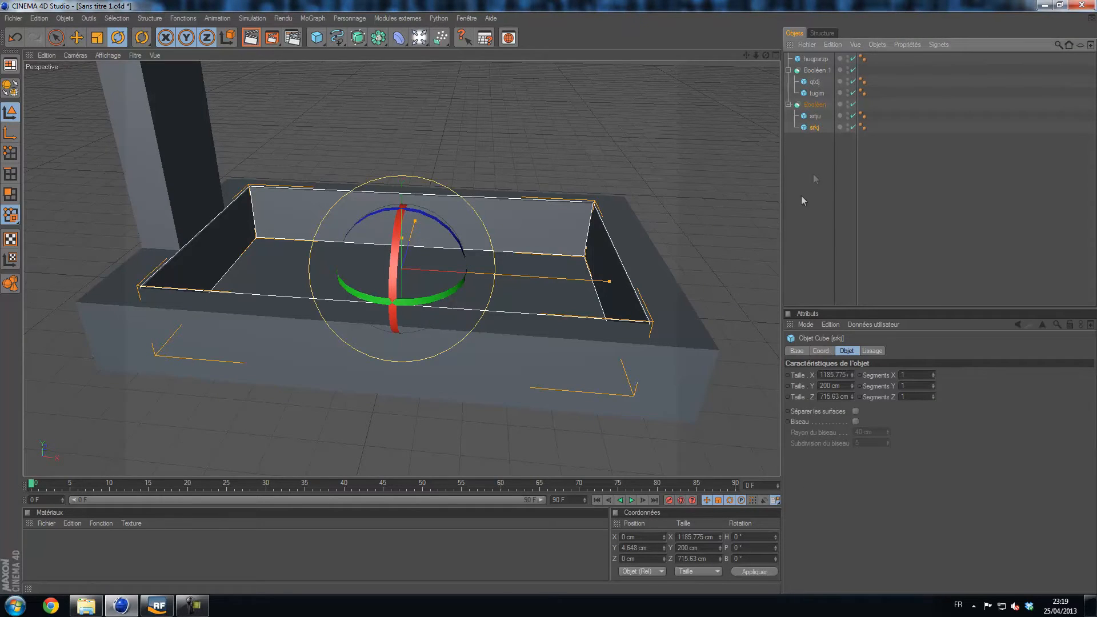
scroll(462, 151, "down", 6)
left_click_drag(747, 55, 760, 83)
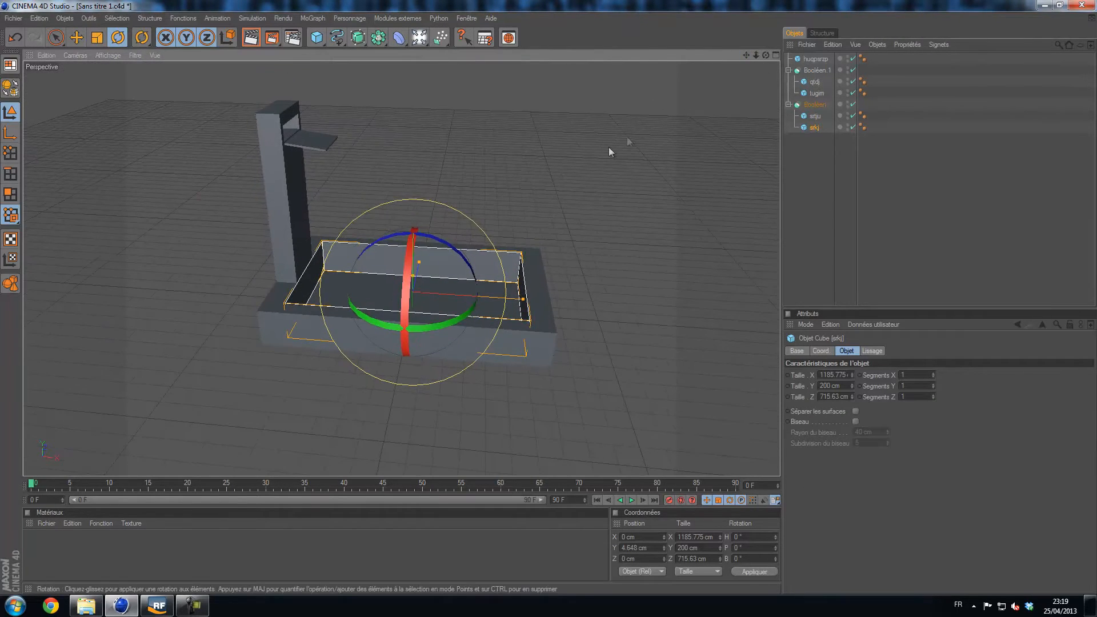
scroll(608, 151, "up", 1)
left_click_drag(823, 147, 844, 140)
left_click(815, 104)
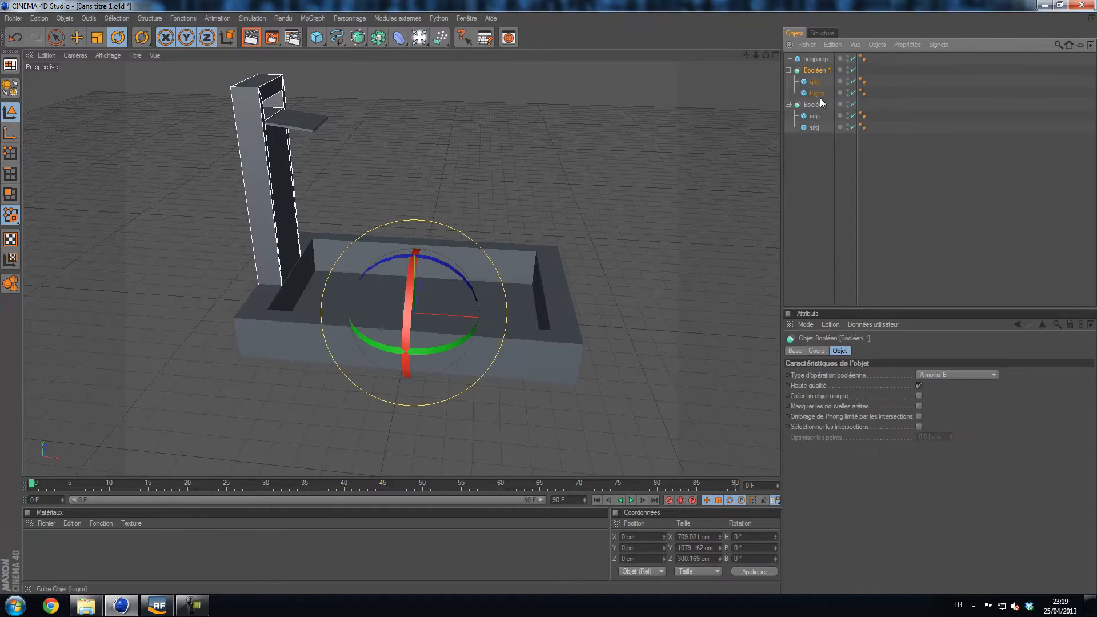
left_click(810, 154)
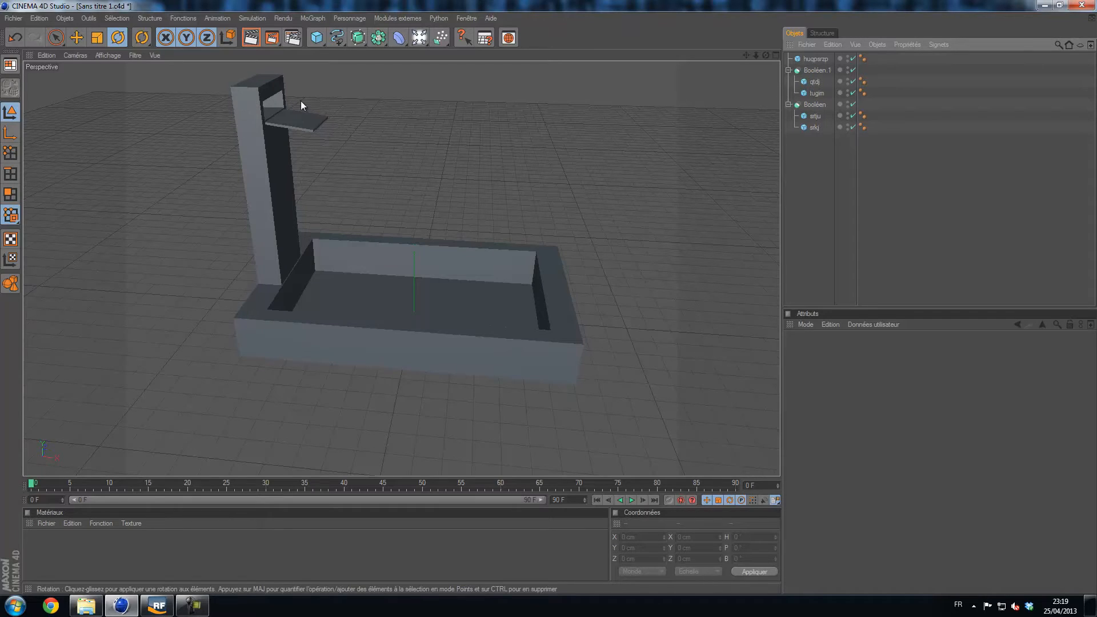
left_click(508, 38)
scroll(426, 135, "down", 3)
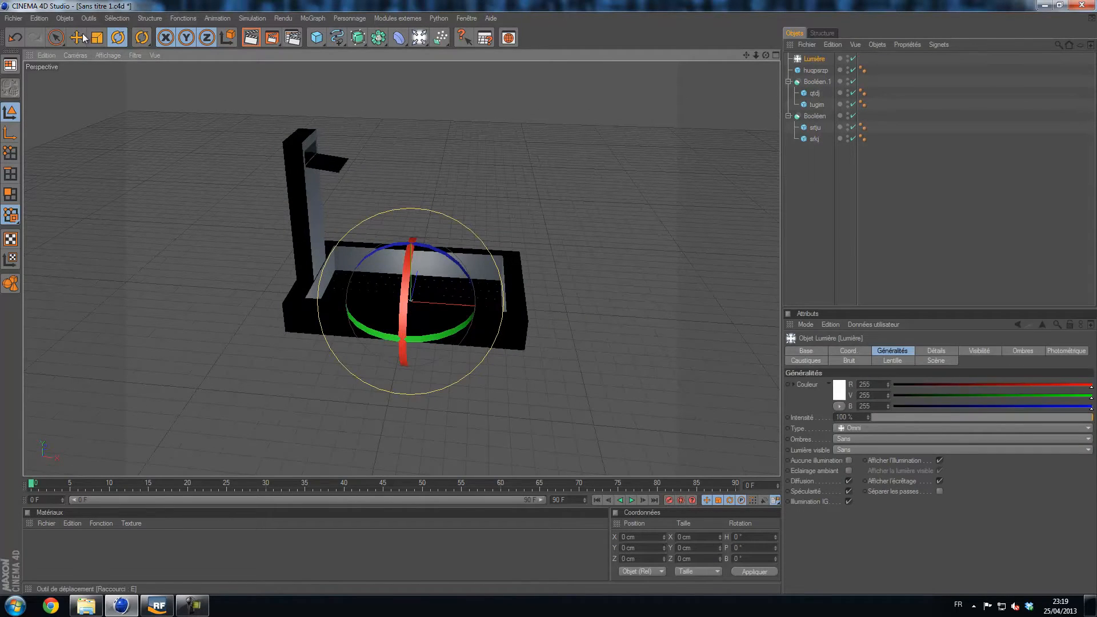
left_click(76, 37)
left_click_drag(411, 202, 414, 31)
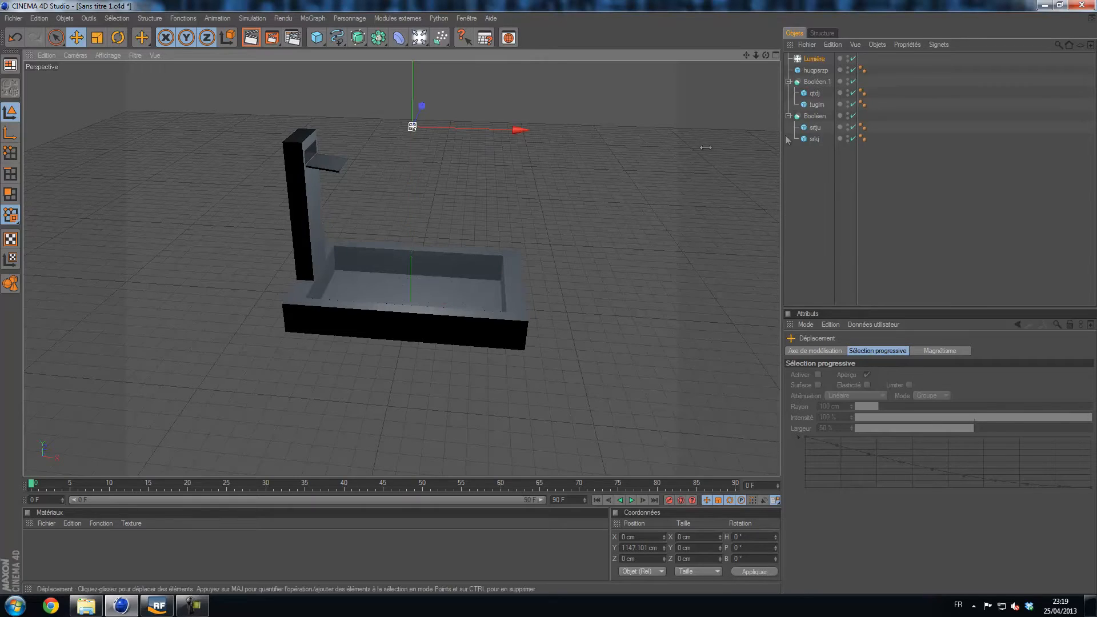
left_click(815, 58)
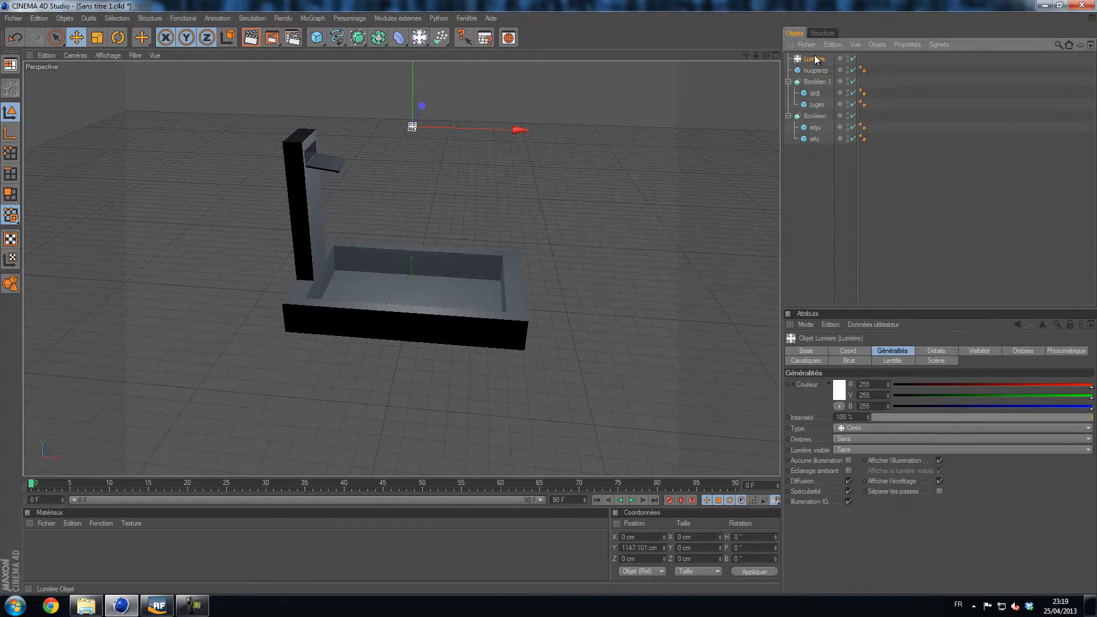
key("Delete")
Add a MoGraph text object reading Texte at the scene origin and select it.
left_click_drag(745, 55, 549, 297)
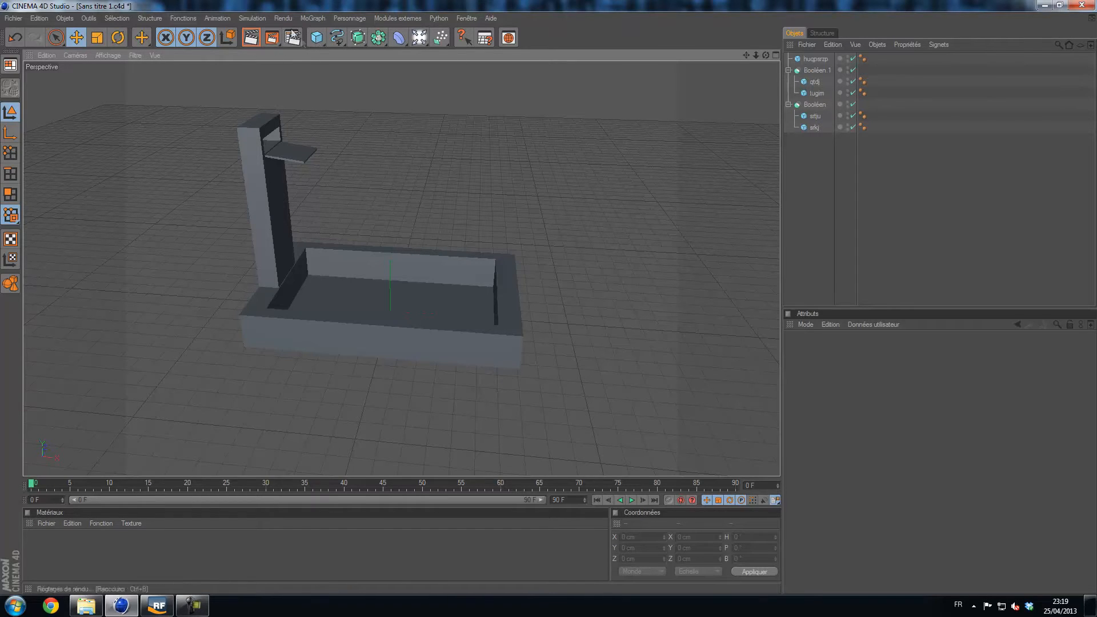
left_click(313, 20)
left_click(315, 143)
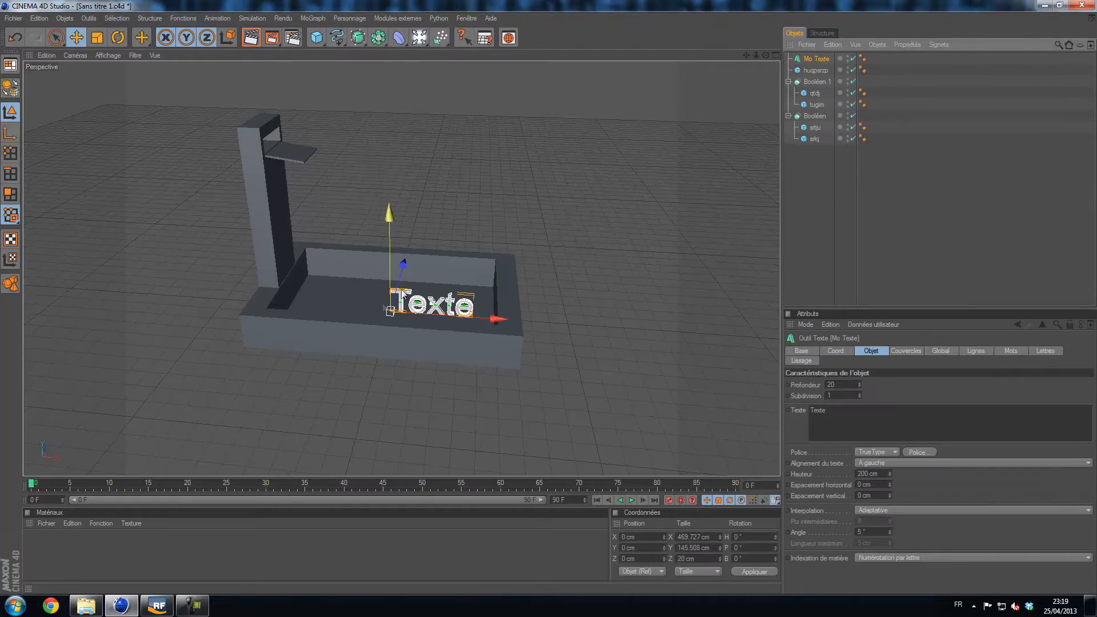
left_click(886, 158)
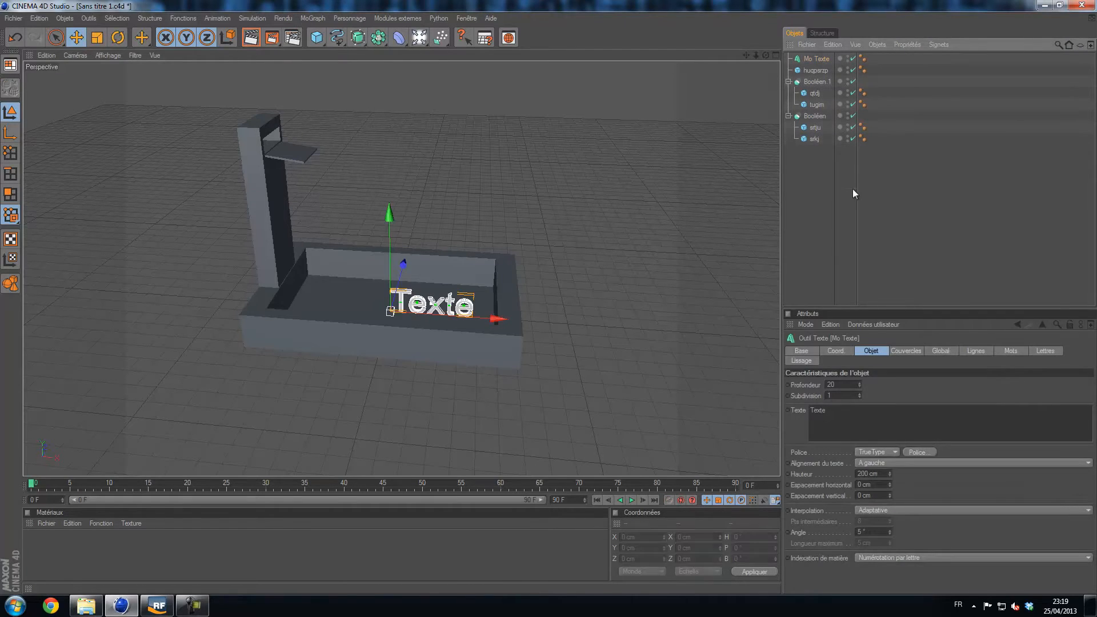
left_click(815, 59)
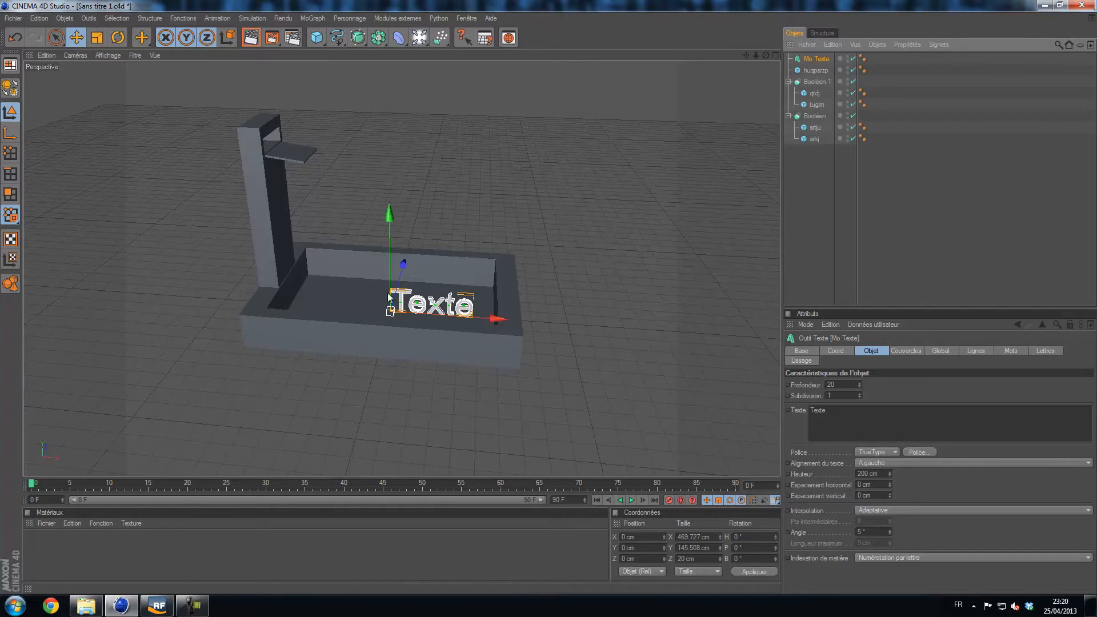
Convert the MoGraph text to an object with Convertir en objet and delete the original text generator.
right_click(816, 58)
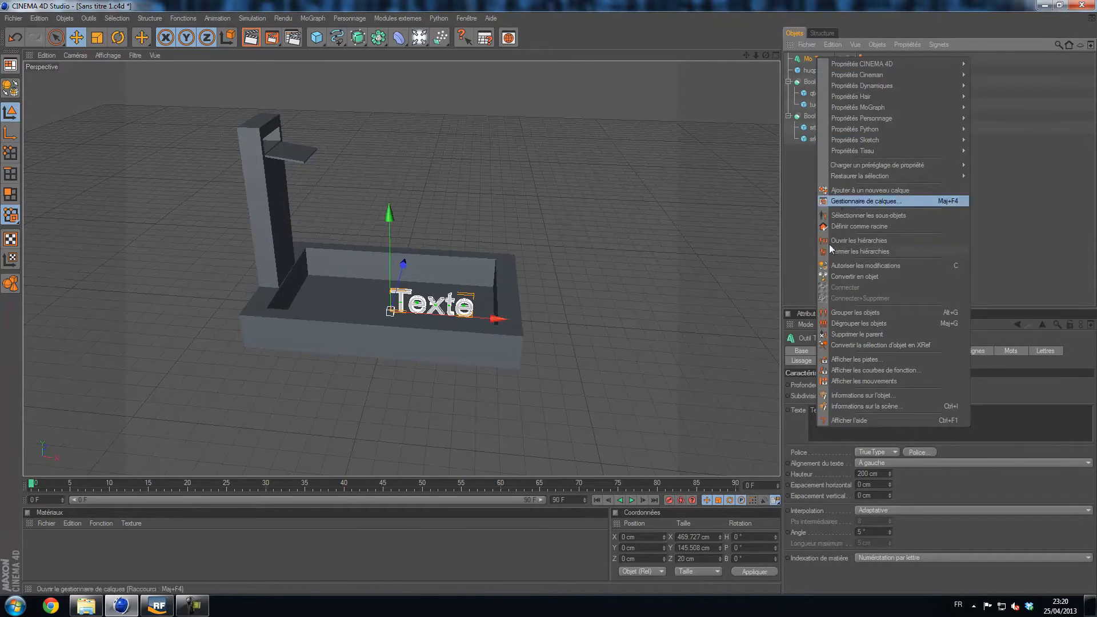
left_click(834, 276)
left_click(807, 70)
left_click(813, 60)
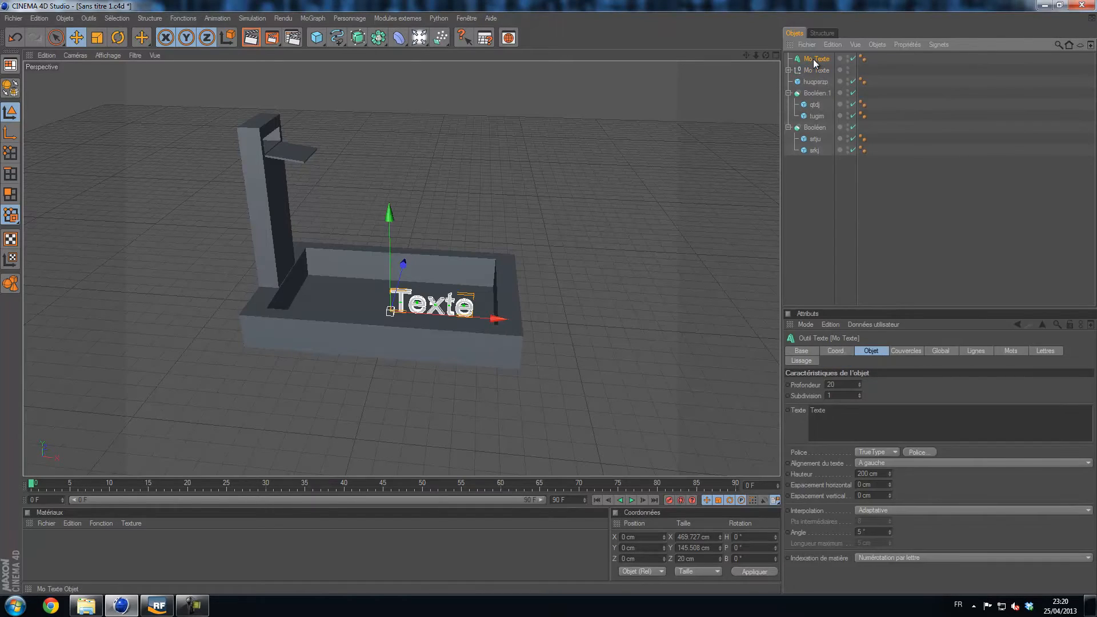
key("Delete")
Unfold the converted text's full hierarchy, select all its parts and merge them into one object with Connecter+Supprimer.
left_click(814, 60)
right_click(813, 60)
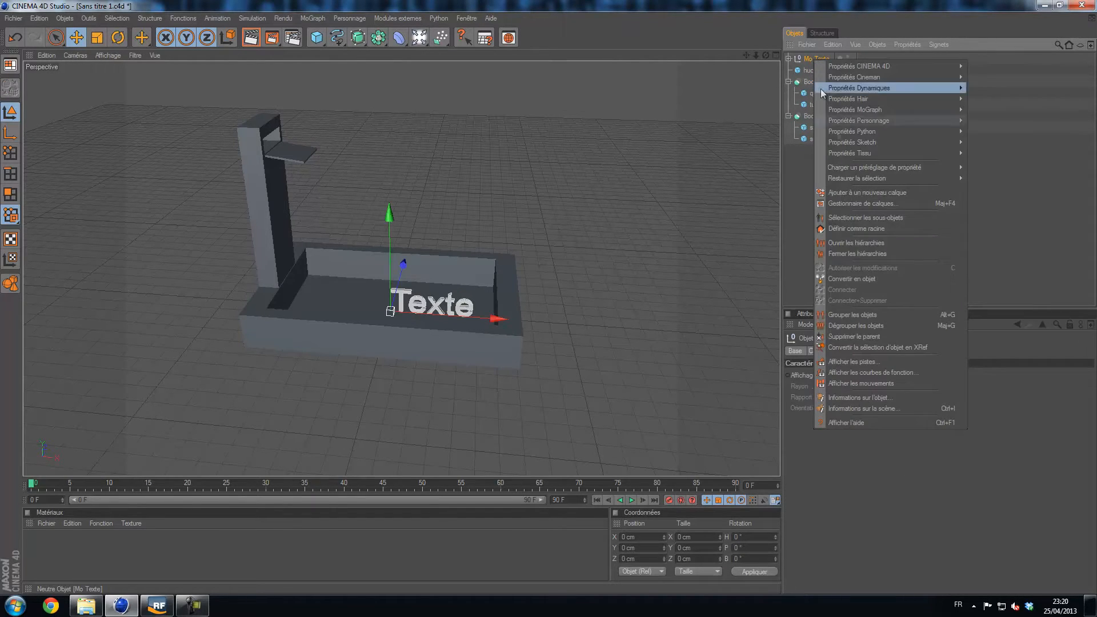
left_click(853, 244)
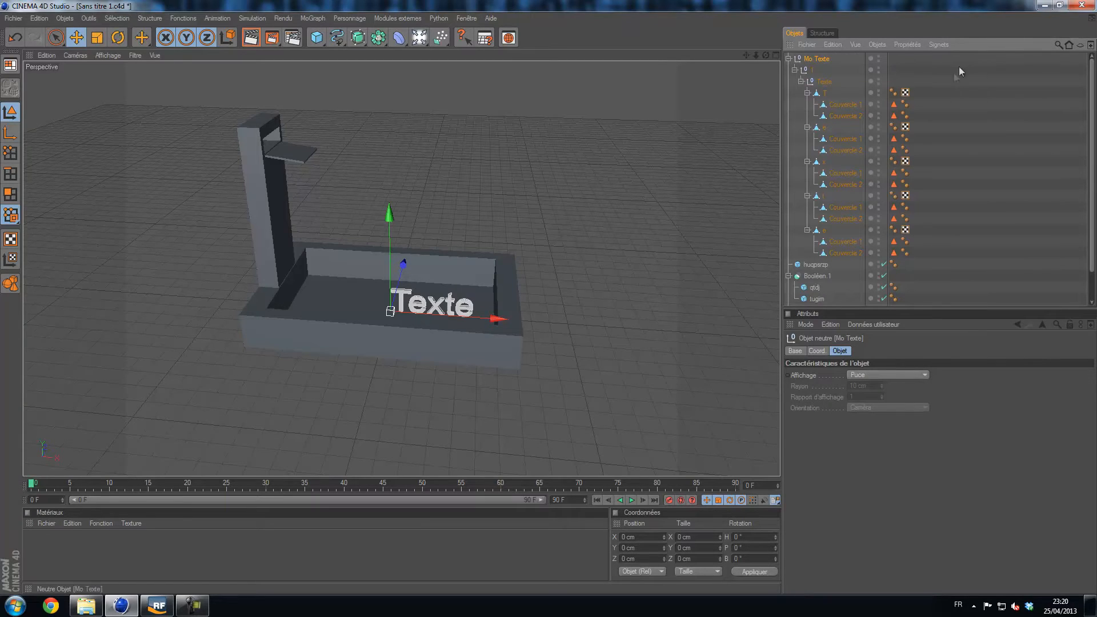
left_click_drag(964, 58, 818, 262)
left_click_drag(977, 55, 778, 260)
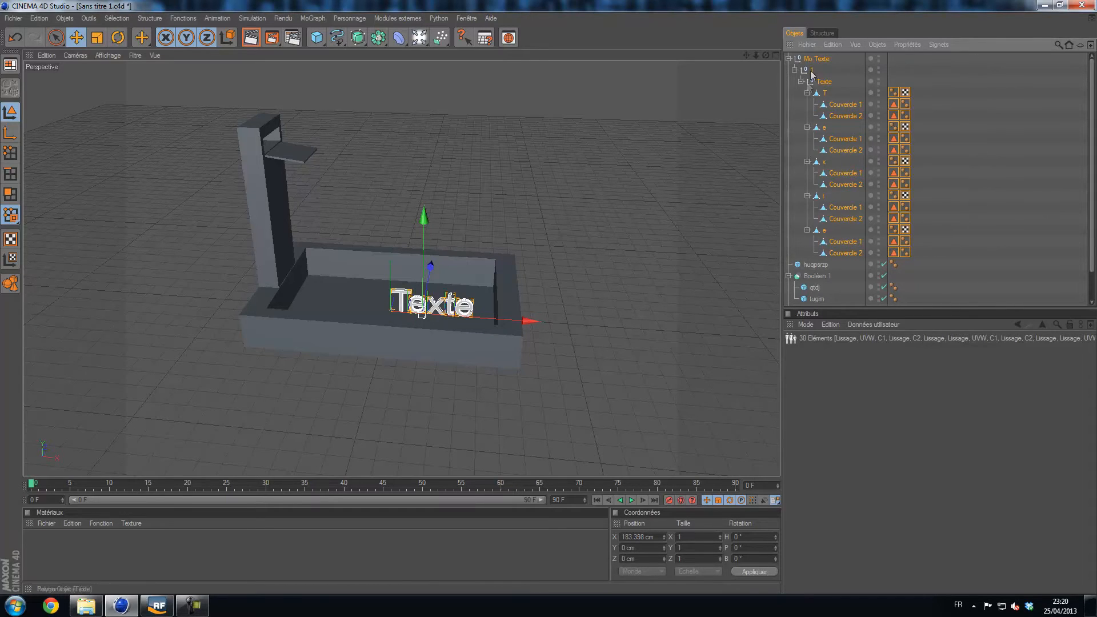
right_click(811, 73)
key("Escape")
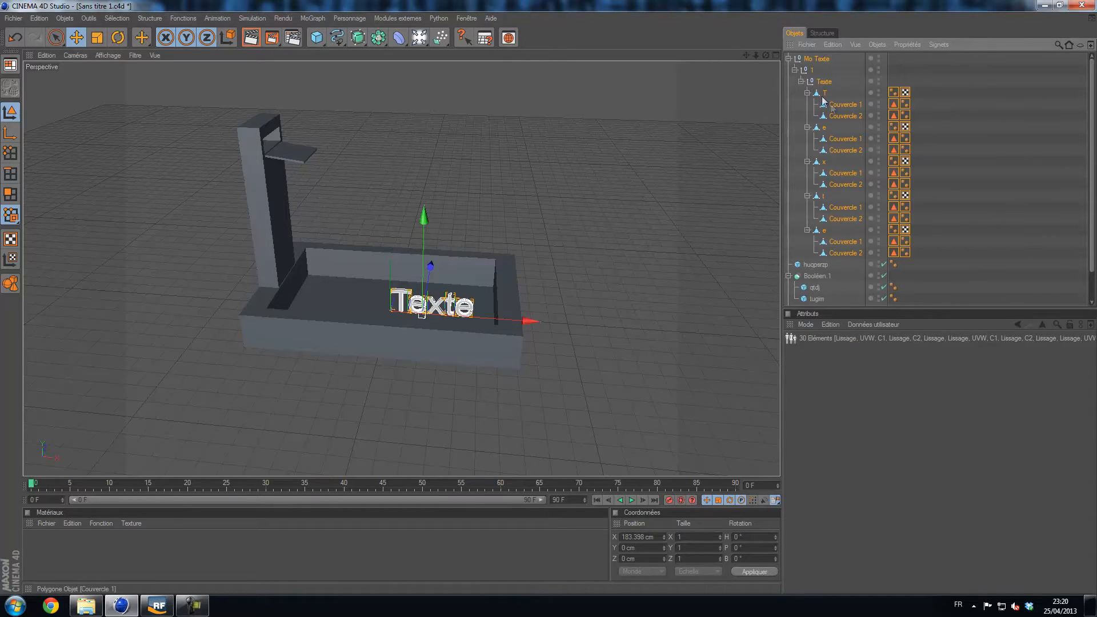
right_click(826, 96)
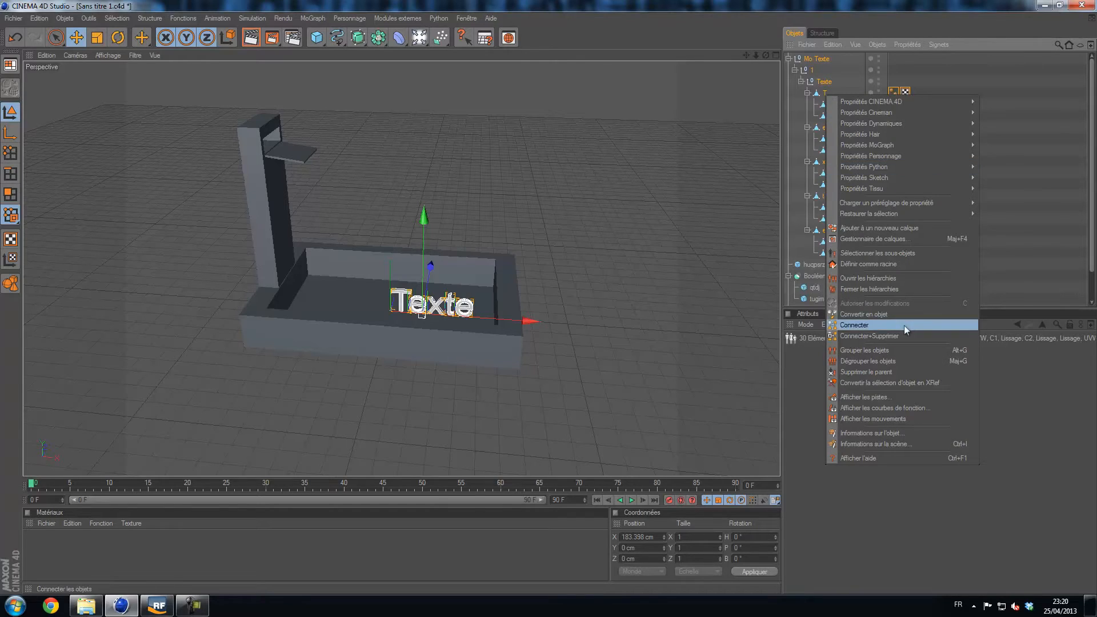
left_click(880, 337)
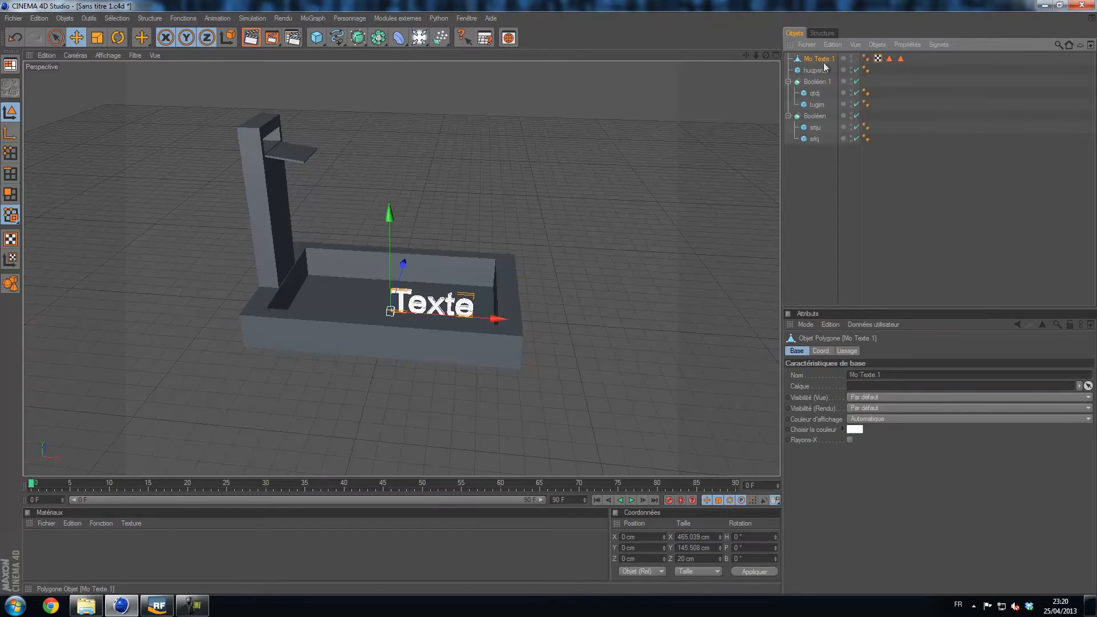
Delete the merged Mo Texte 1 object from the scene and save the scene.
left_click(821, 255)
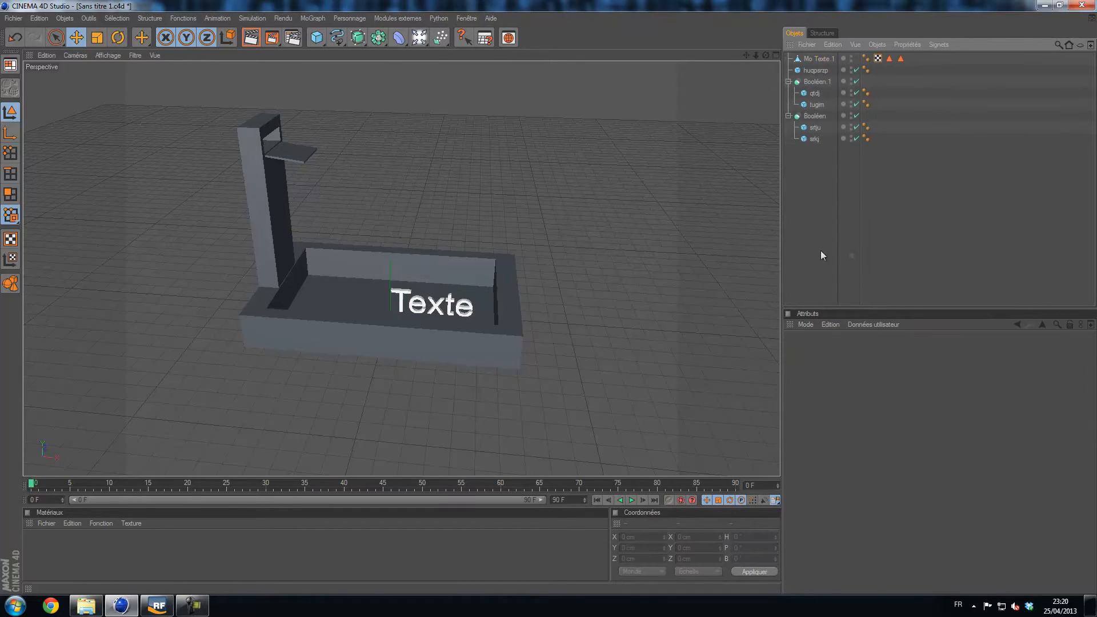
left_click(832, 58)
key("Delete")
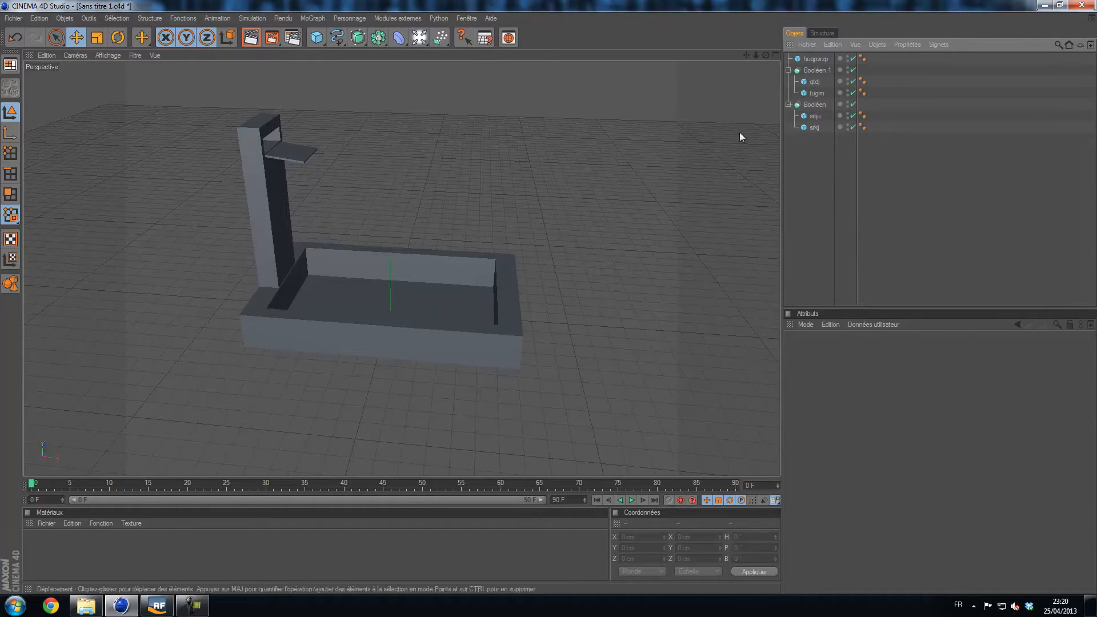
key("ctrl+s")
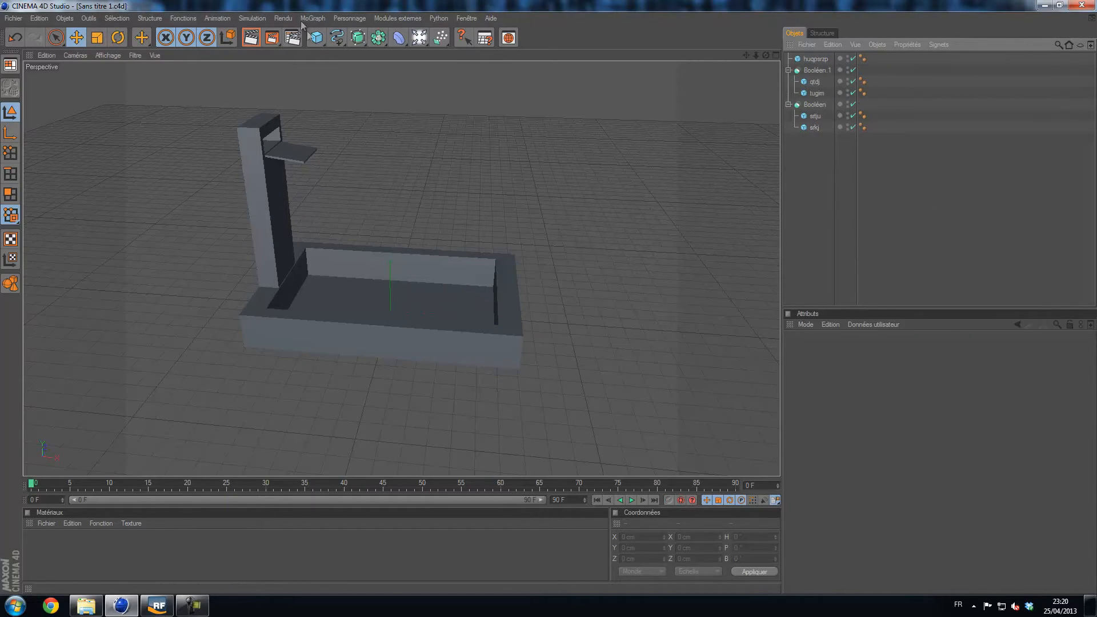
Open the RealFlow SD Exporter for the fountain scene.
left_click(380, 19)
mouse_move(411, 62)
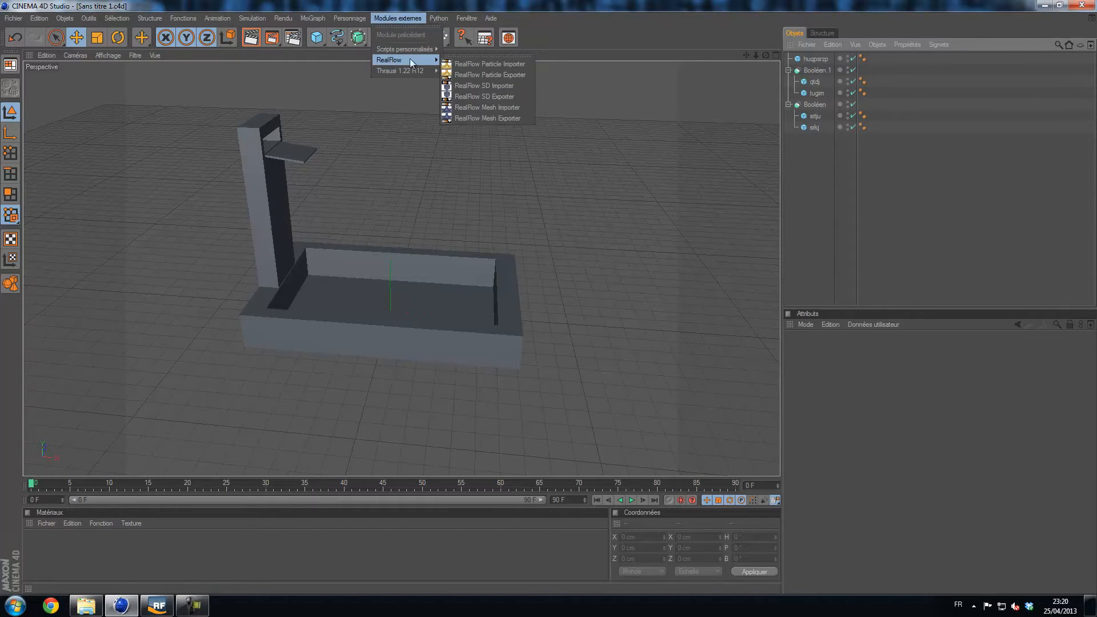
left_click(495, 95)
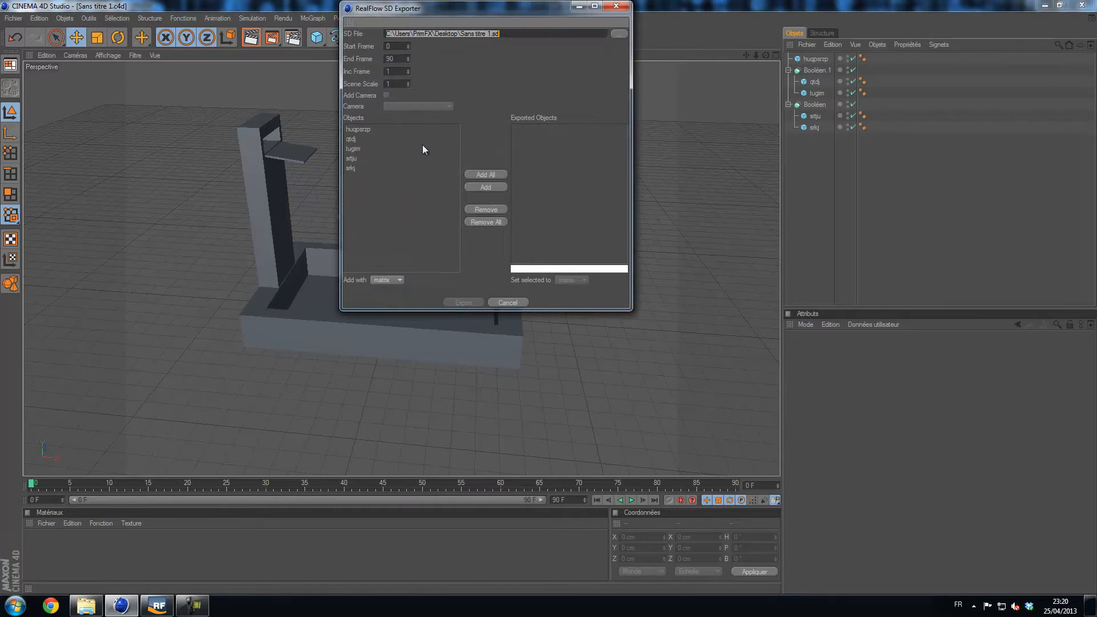
Switch to Windows Explorer and locate the RealFlow folder in the CINEMA 4D R12 plugins directory on drive G, then close the window.
key("super+r")
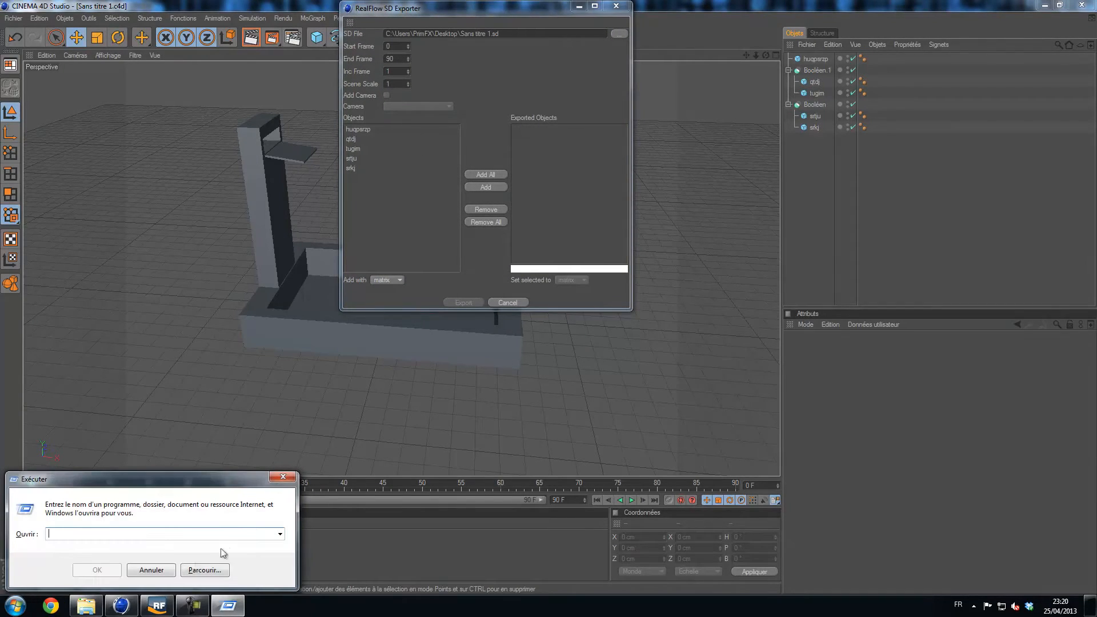
left_click(164, 571)
left_click(96, 607)
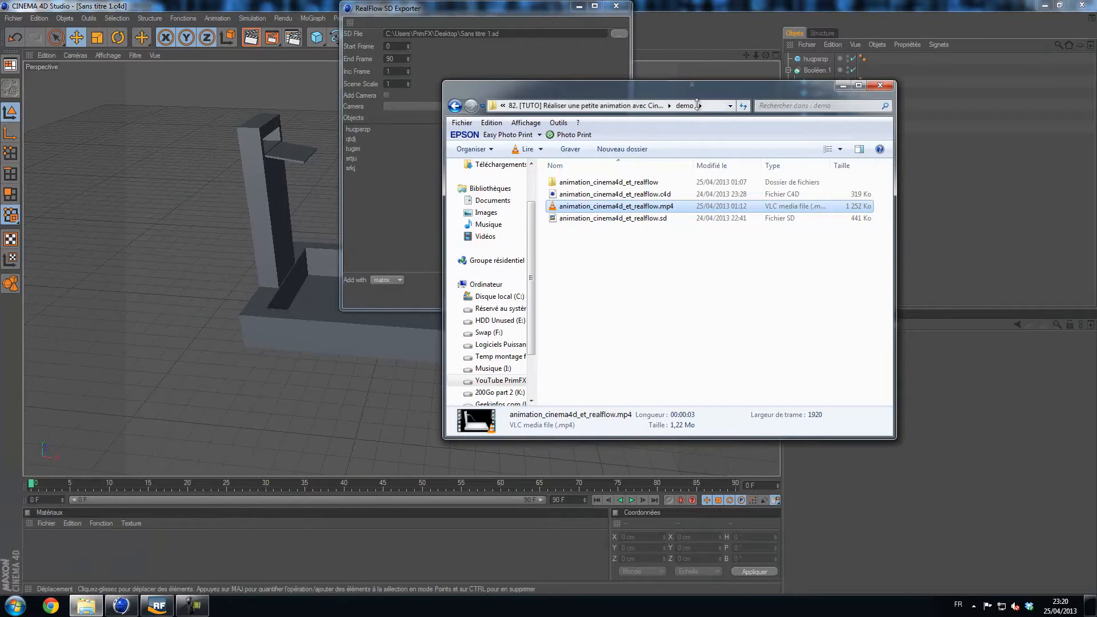
left_click(498, 344)
double_click(580, 183)
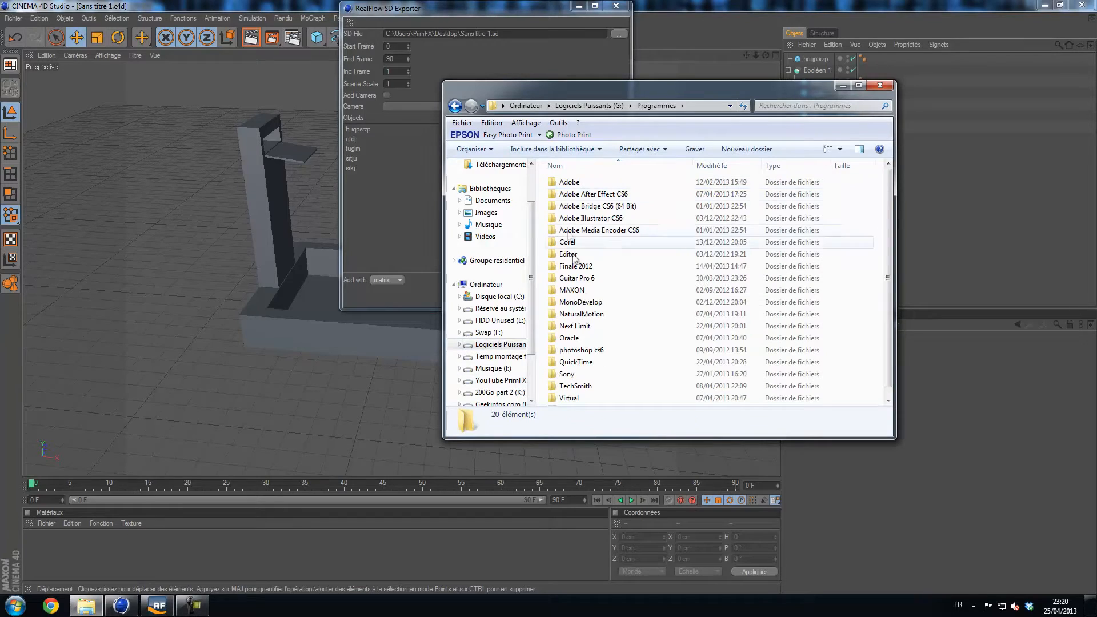
double_click(581, 290)
double_click(581, 181)
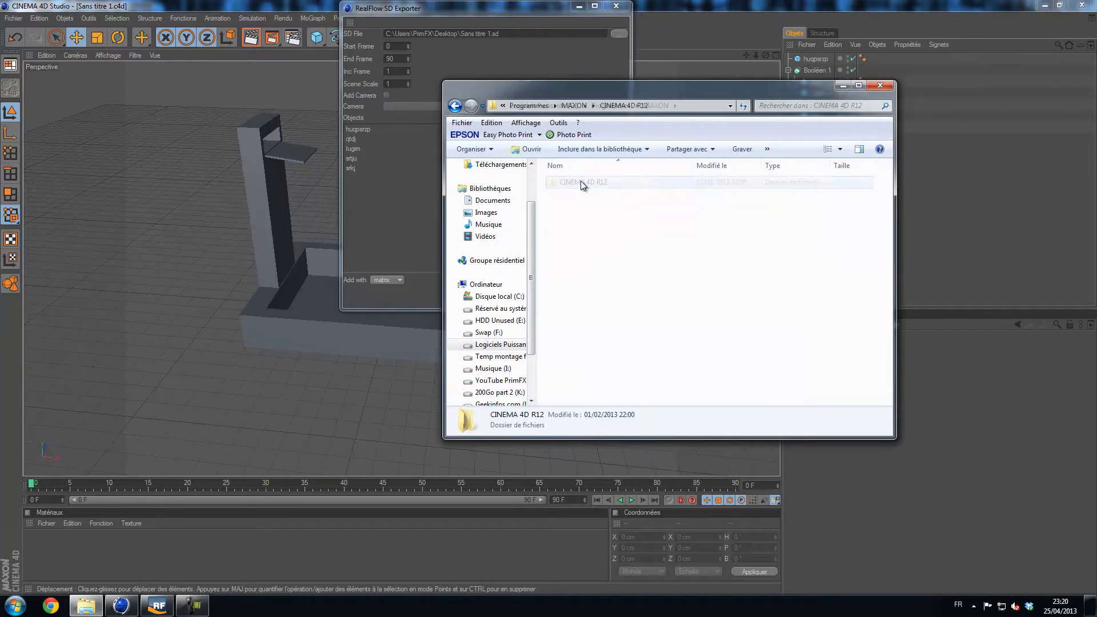
left_click(578, 231)
double_click(578, 231)
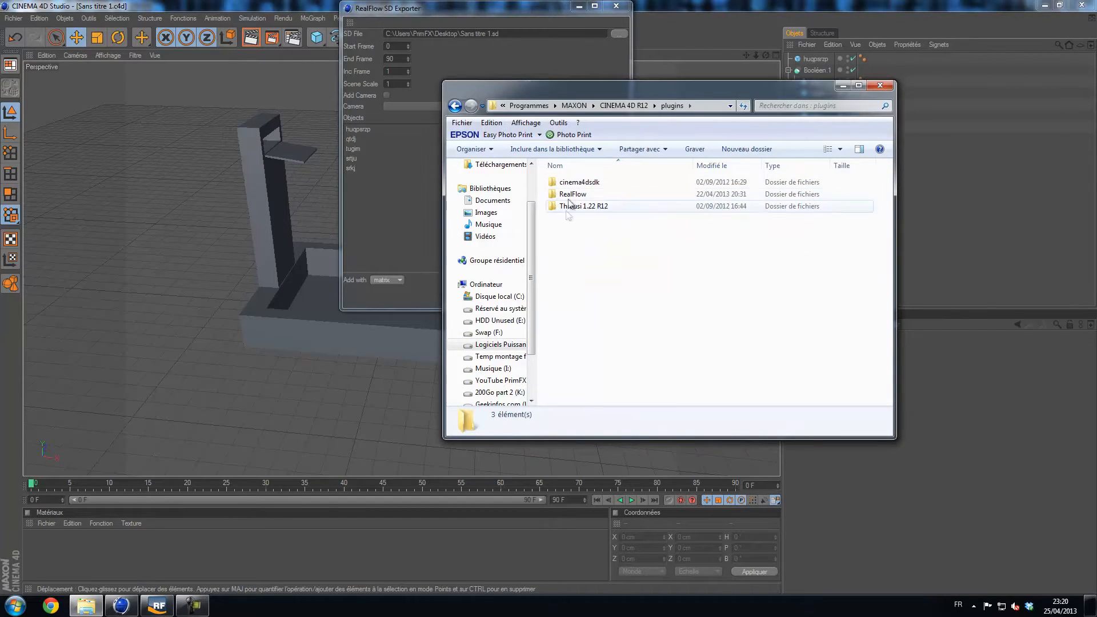
left_click(565, 195)
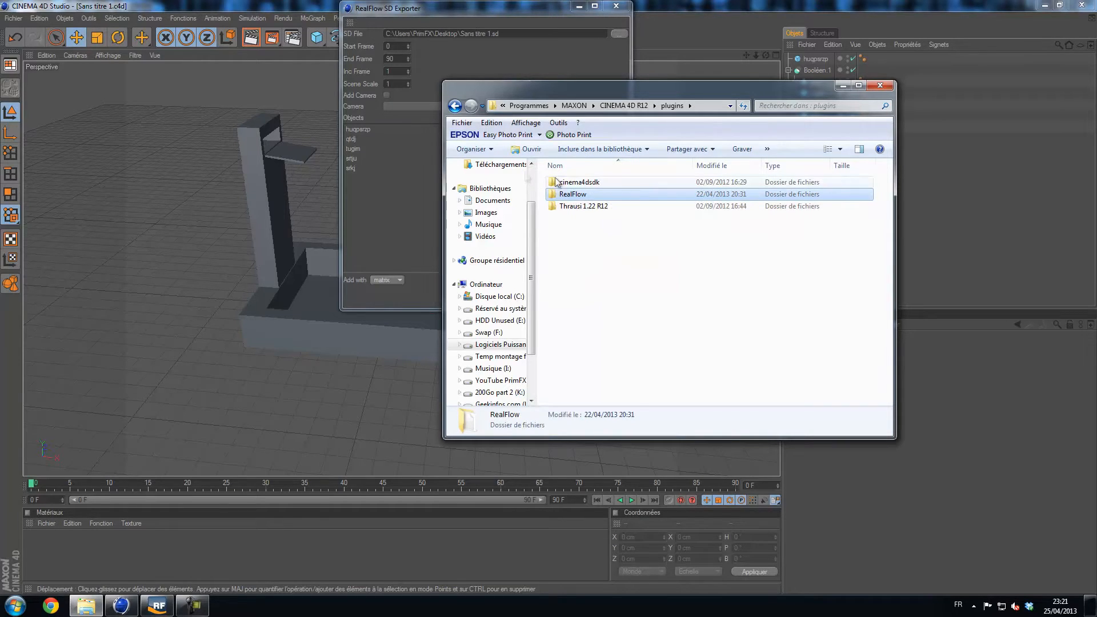
left_click(880, 85)
Set the SD export's End Frame to 1000.
left_click(497, 33)
left_click(493, 33)
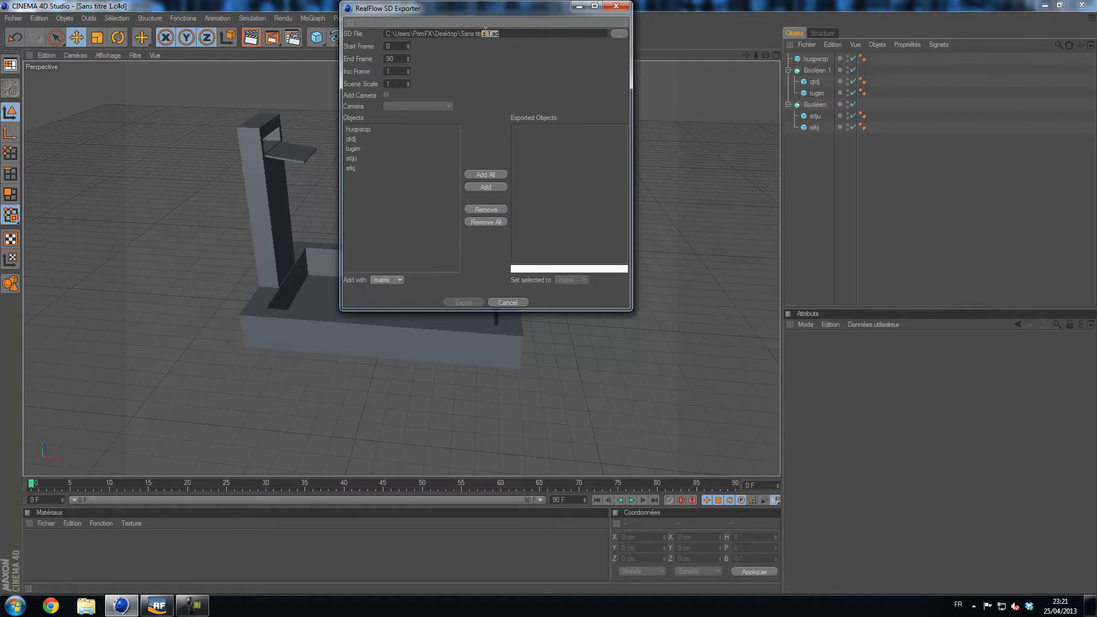
double_click(390, 60)
type("30")
type("1000")
key("Return")
Add all fountain objects to the exported objects and export them to Sans titre 1.sd.
left_click(387, 84)
left_click(397, 84)
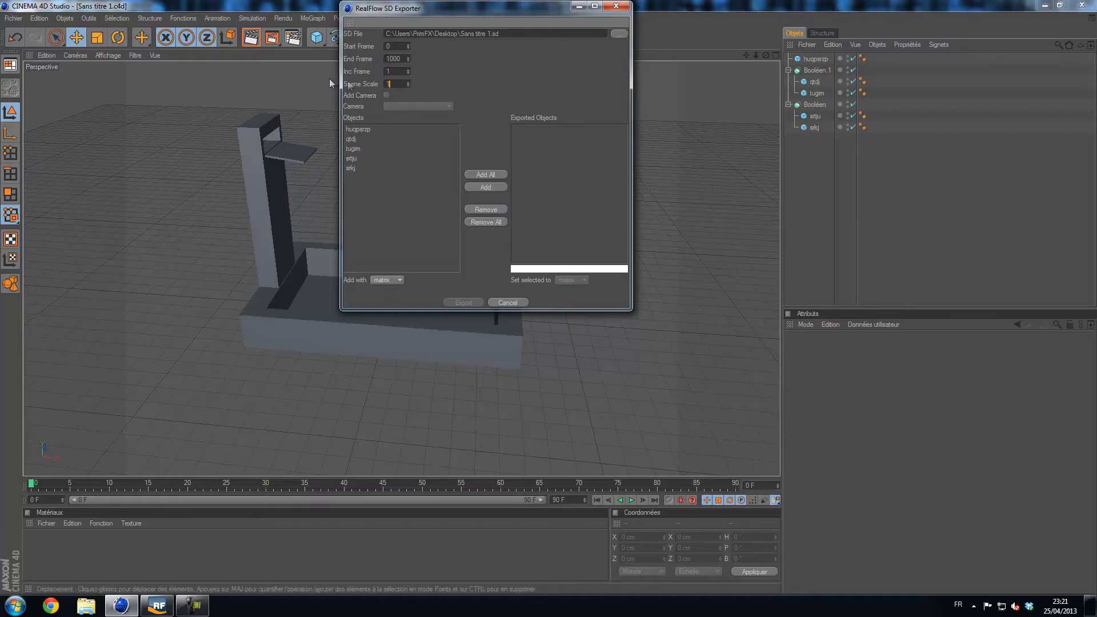
left_click(381, 72)
double_click(384, 71)
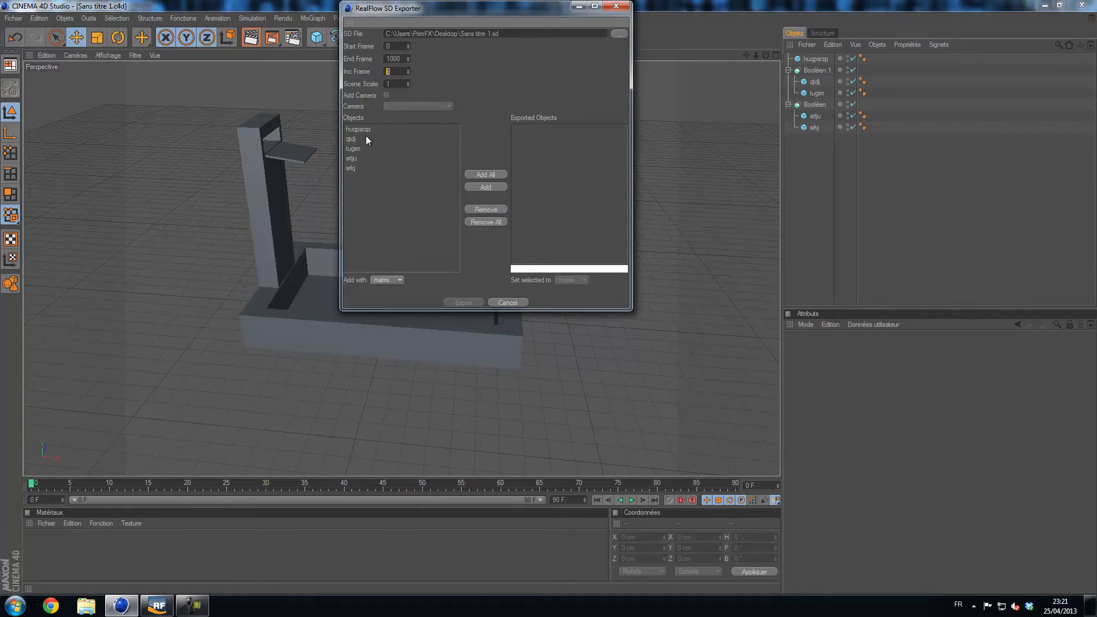
left_click(494, 174)
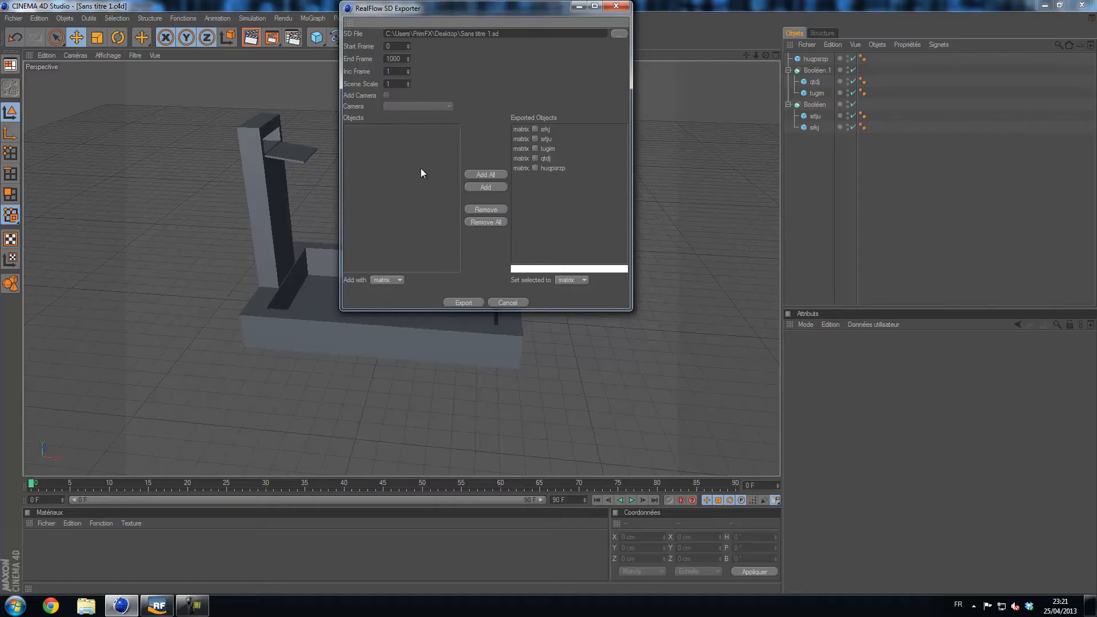
left_click(460, 303)
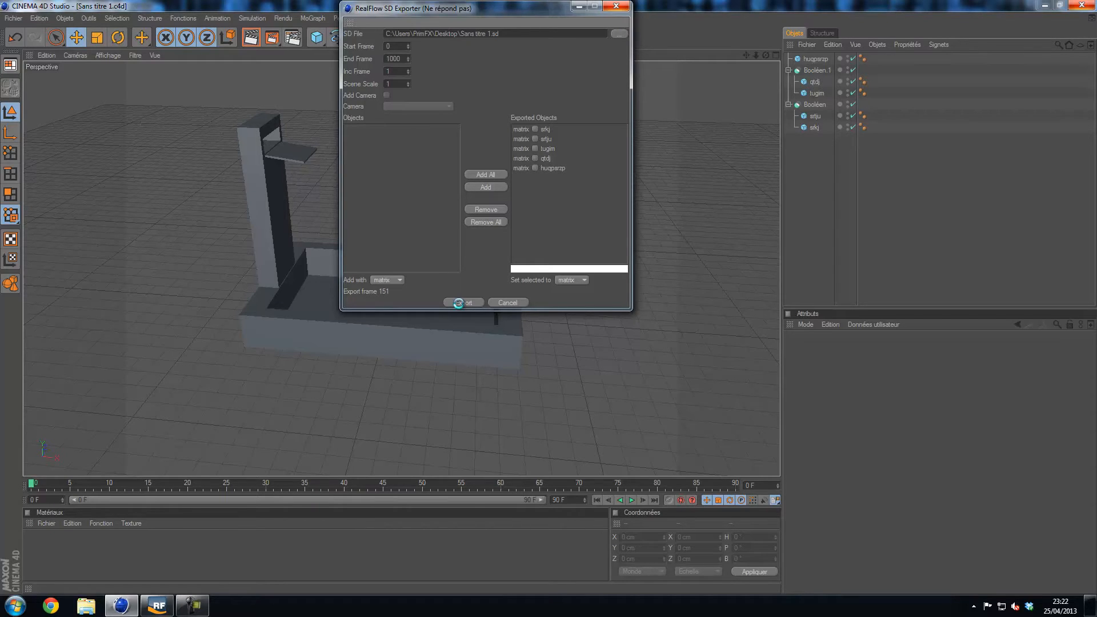
Switch to RealFlow and set the new project's location to the desktop (Bureau).
key("alt+Tab")
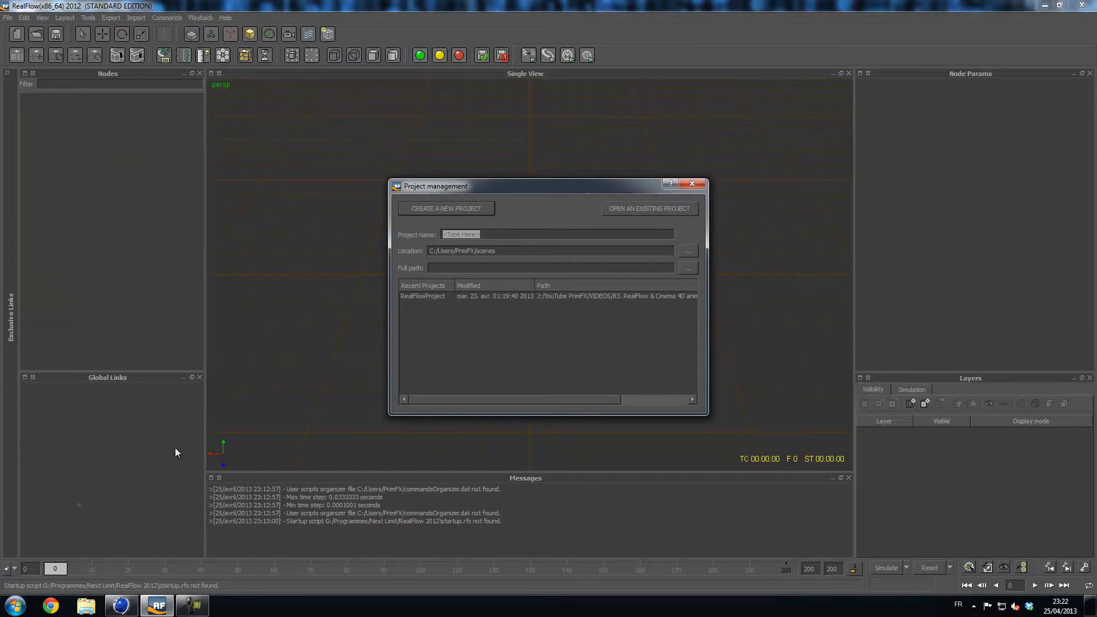
left_click(120, 606)
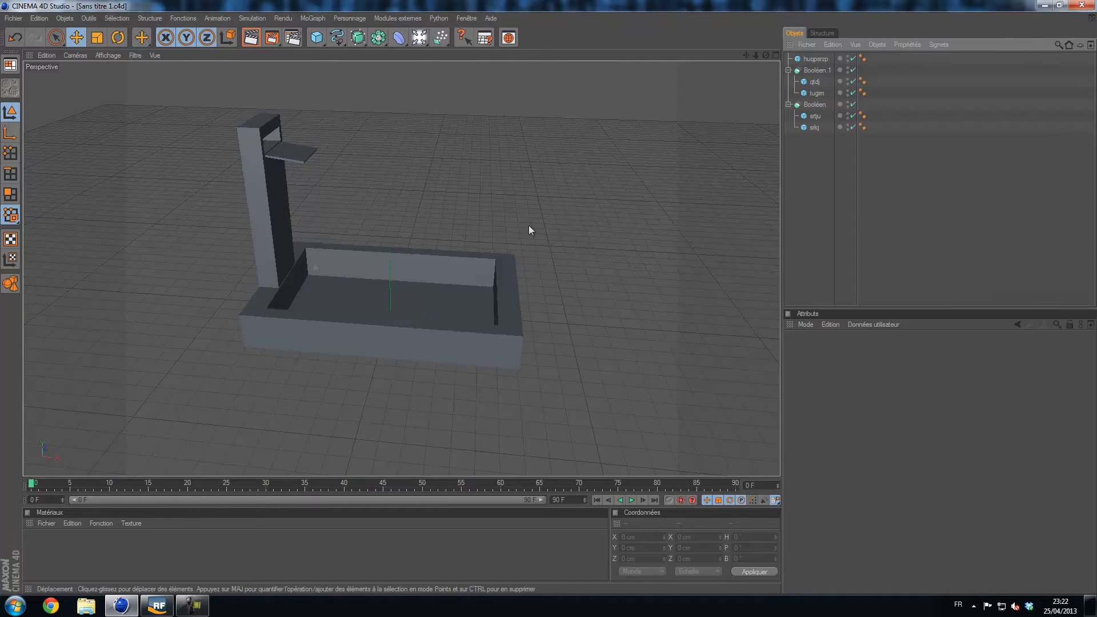
left_click(133, 614)
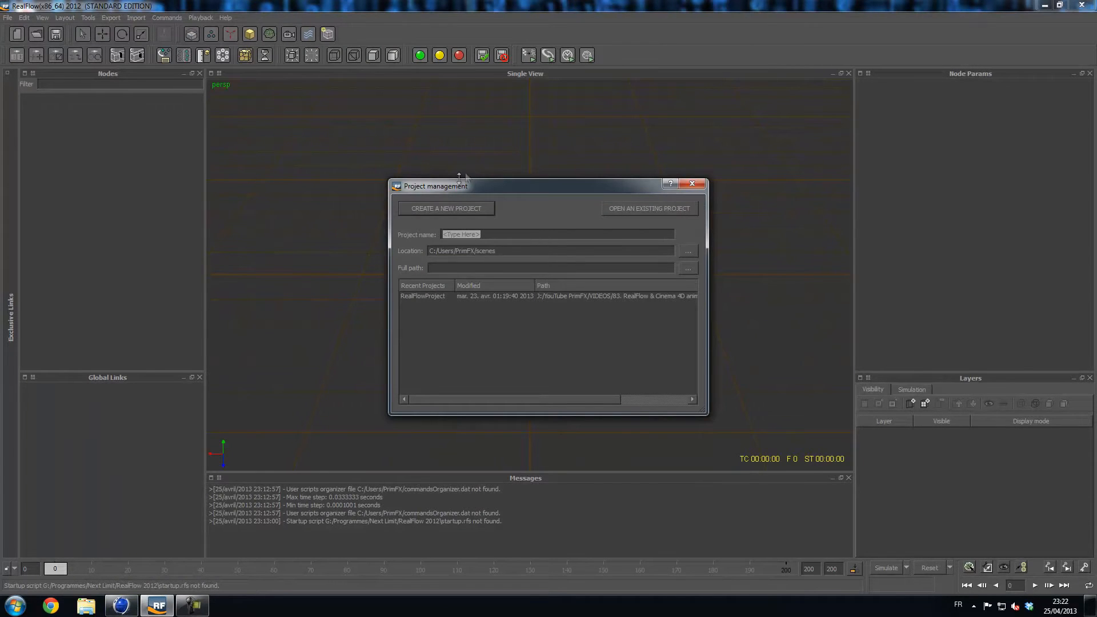
left_click_drag(448, 191, 441, 173)
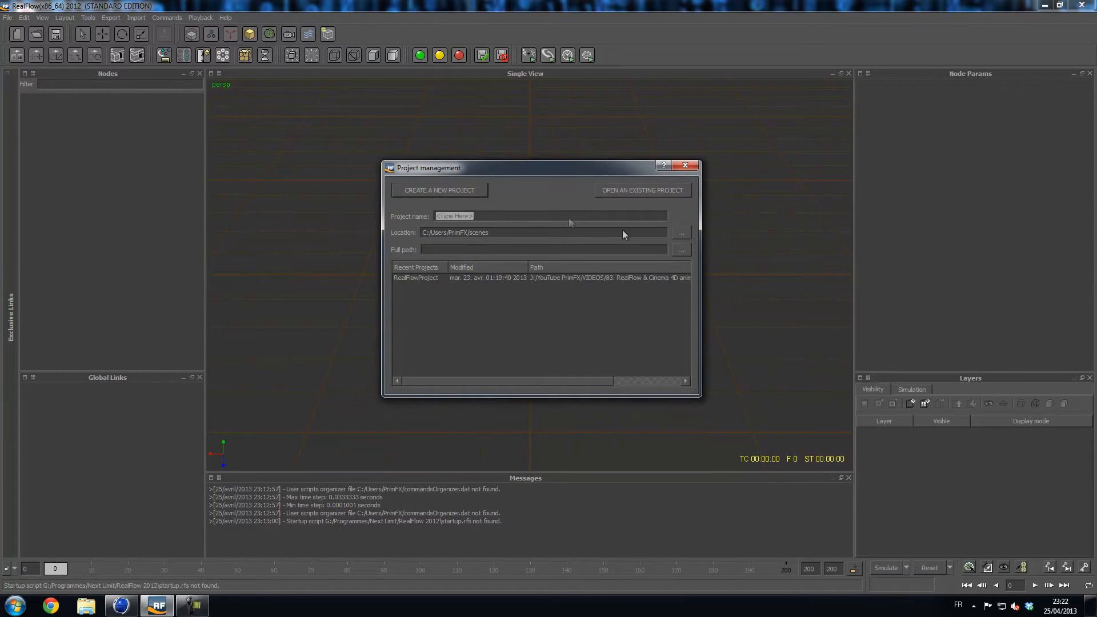
left_click(680, 233)
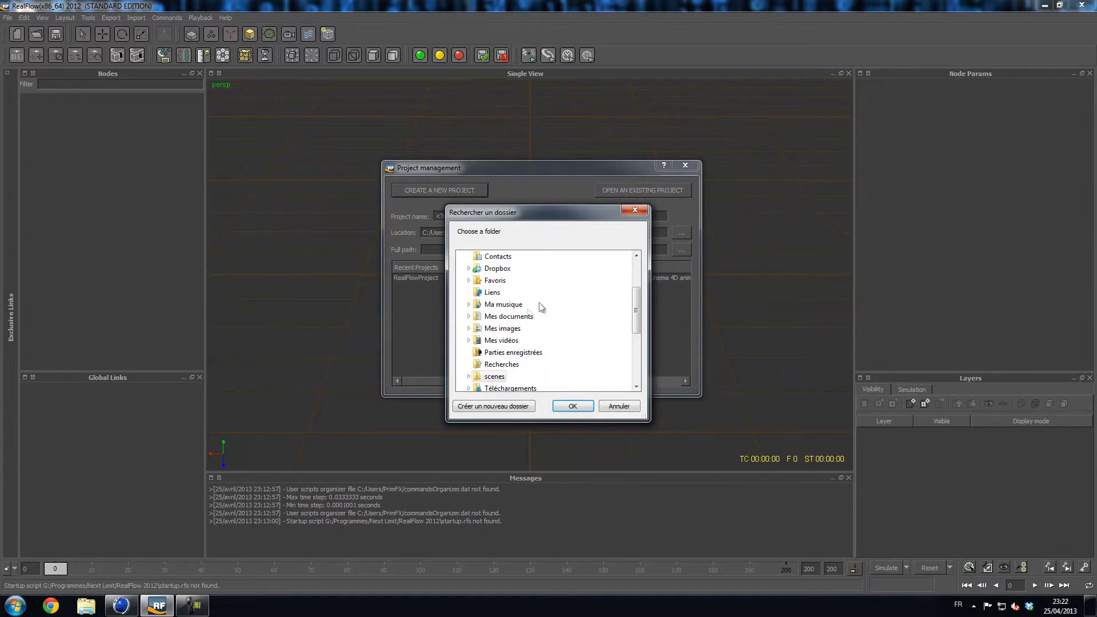
left_click_drag(639, 311, 638, 286)
left_click(483, 256)
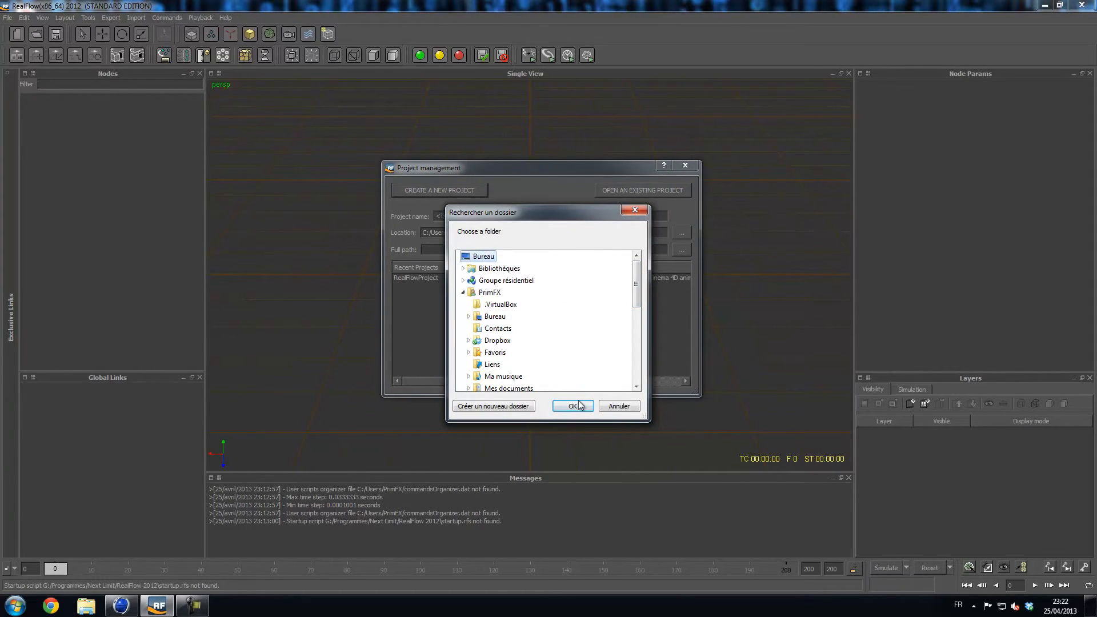
left_click(571, 405)
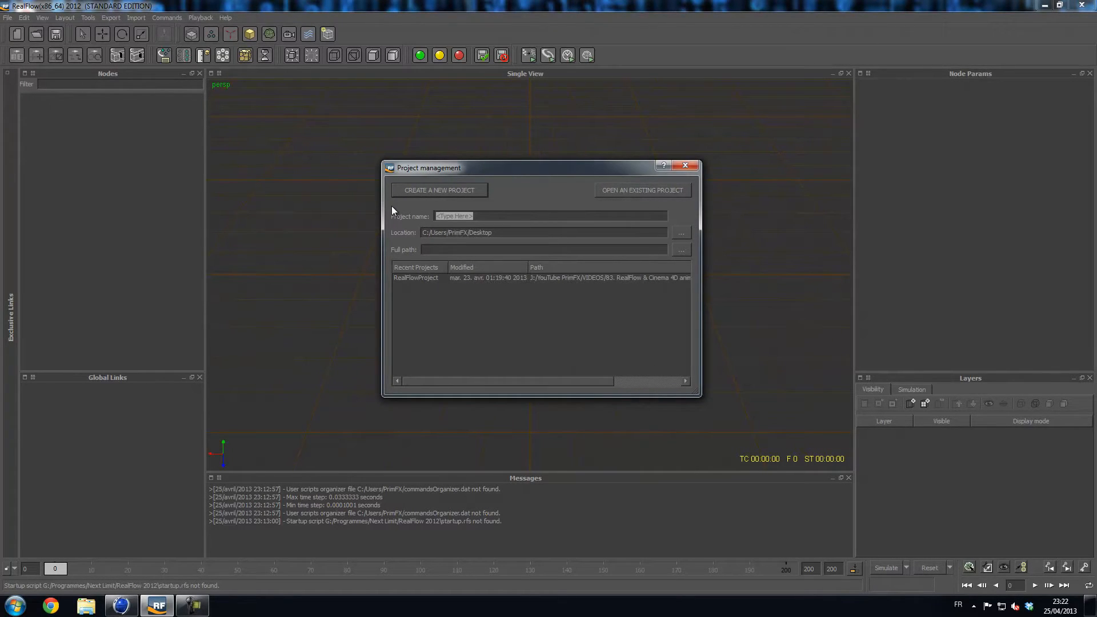
Name the project "projet tutp" and create it.
type("projet tutio")
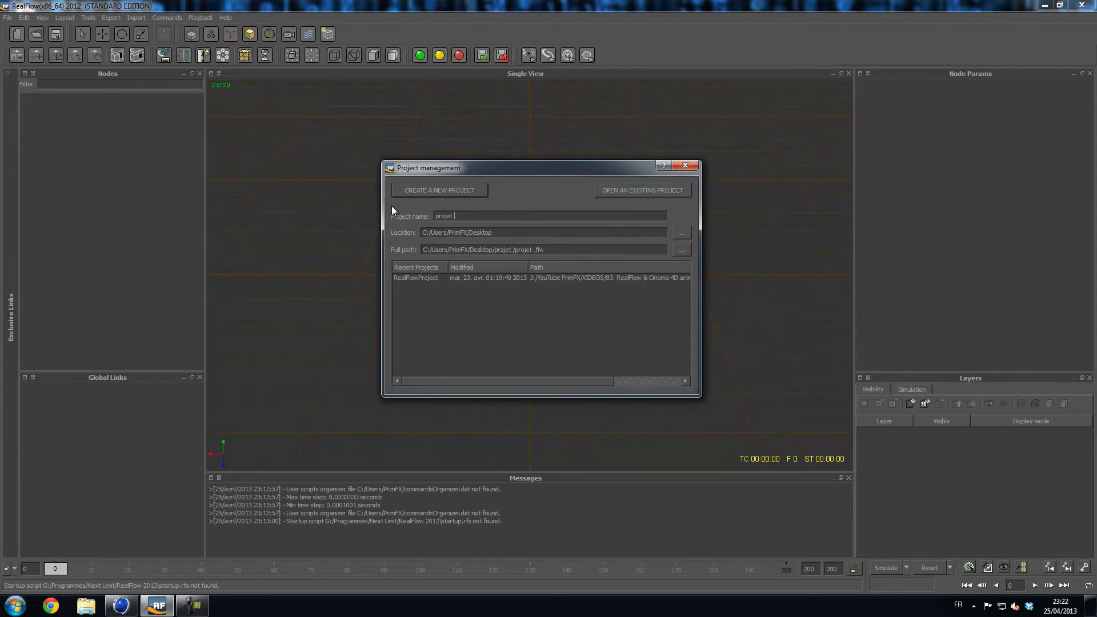
key("BackSpace")
key("BackSpace")
type("p")
left_click(457, 191)
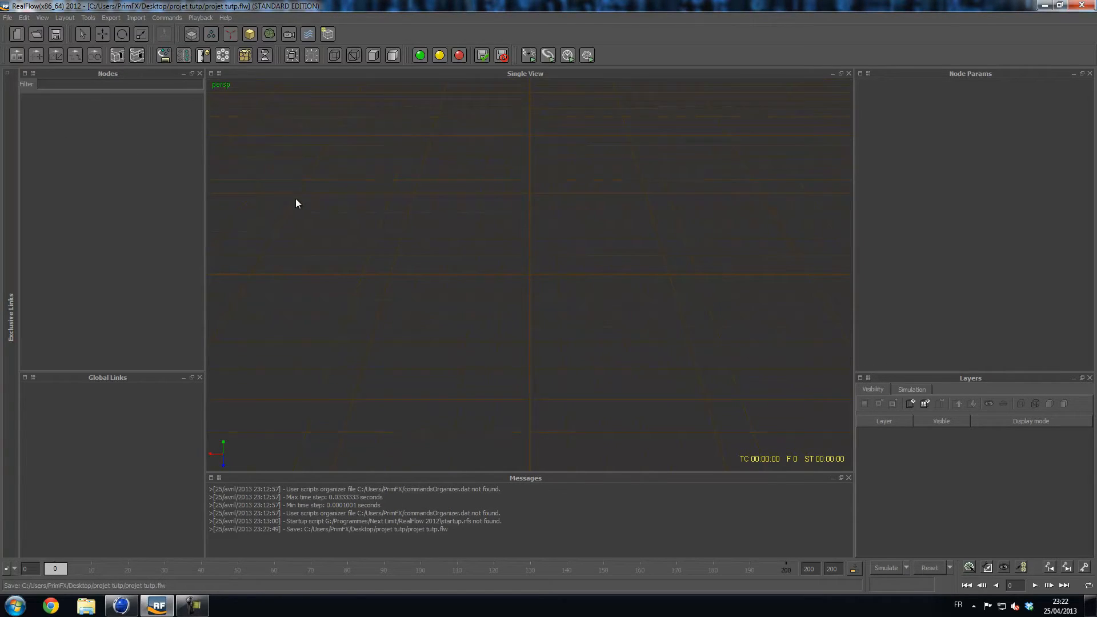
Import Sans titre 1.sd from the desktop into the project and view the fountain from its front side.
left_click(130, 19)
left_click(143, 27)
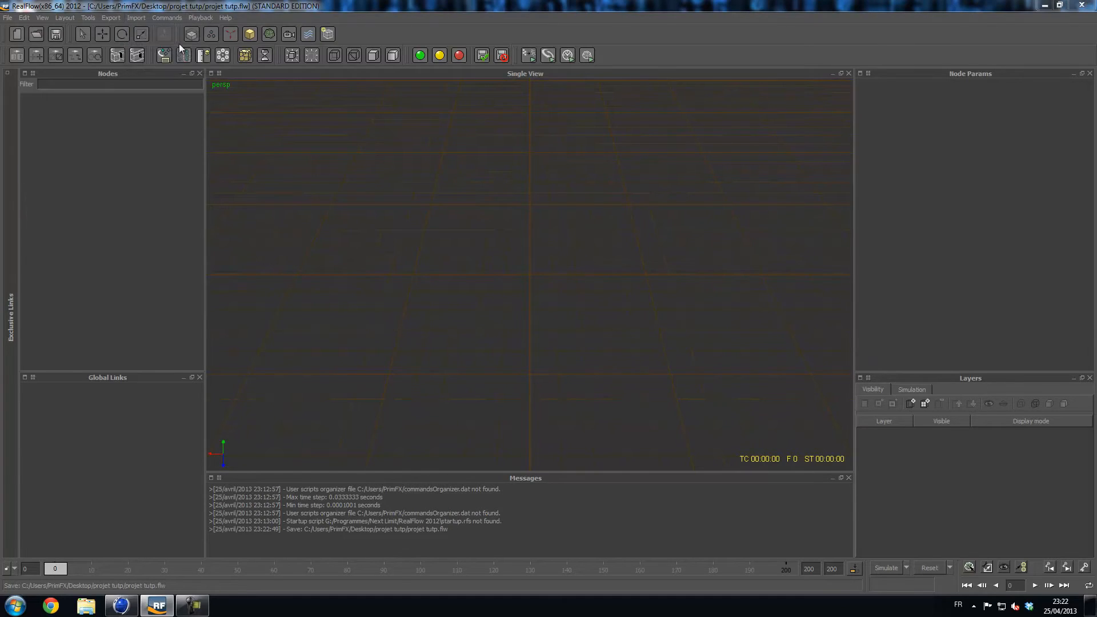
left_click(44, 94)
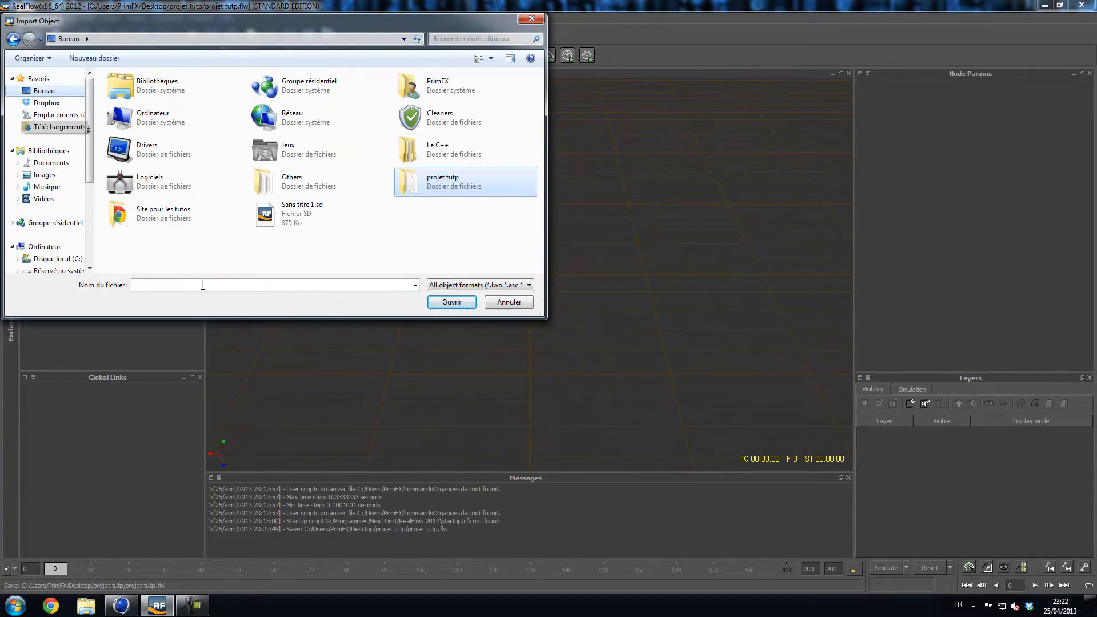
double_click(260, 217)
scroll(514, 240, "down", 5)
scroll(557, 222, "up", 3)
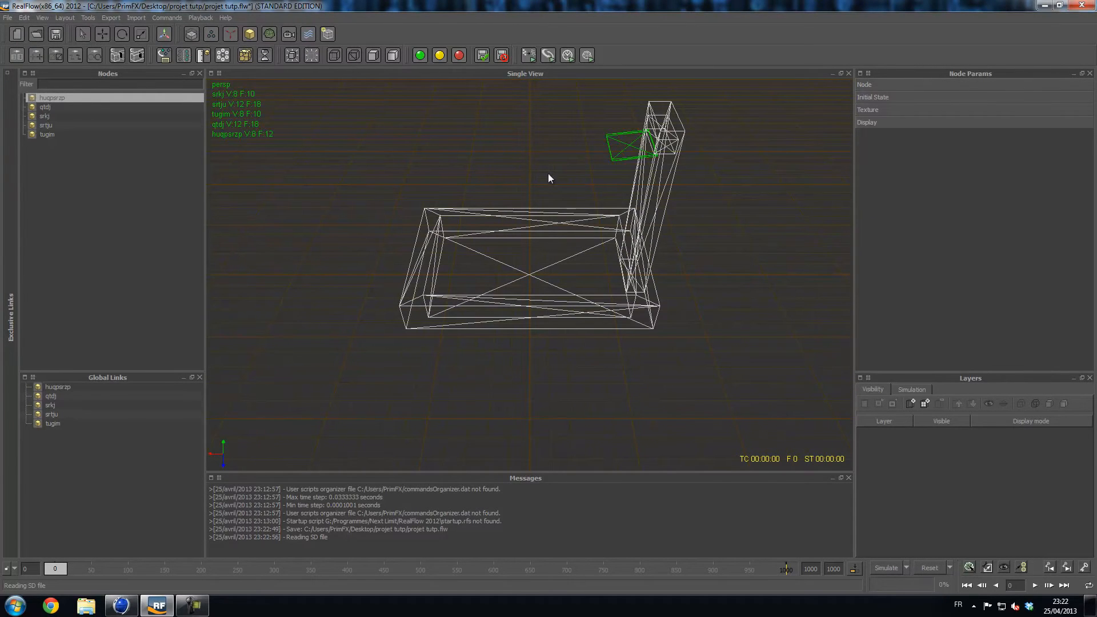
left_click_drag(550, 177, 728, 164, "alt")
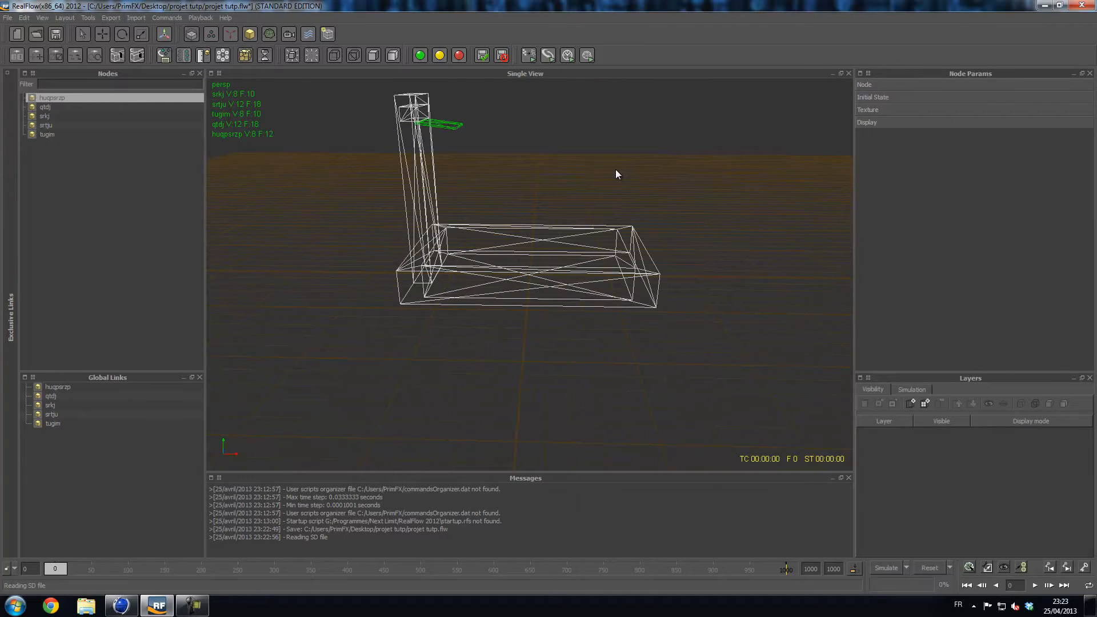
Split the viewport into four views and frame the fountain in them.
left_click_drag(615, 169, 609, 219, "alt")
scroll(616, 231, "up", 3)
scroll(616, 230, "down", 2)
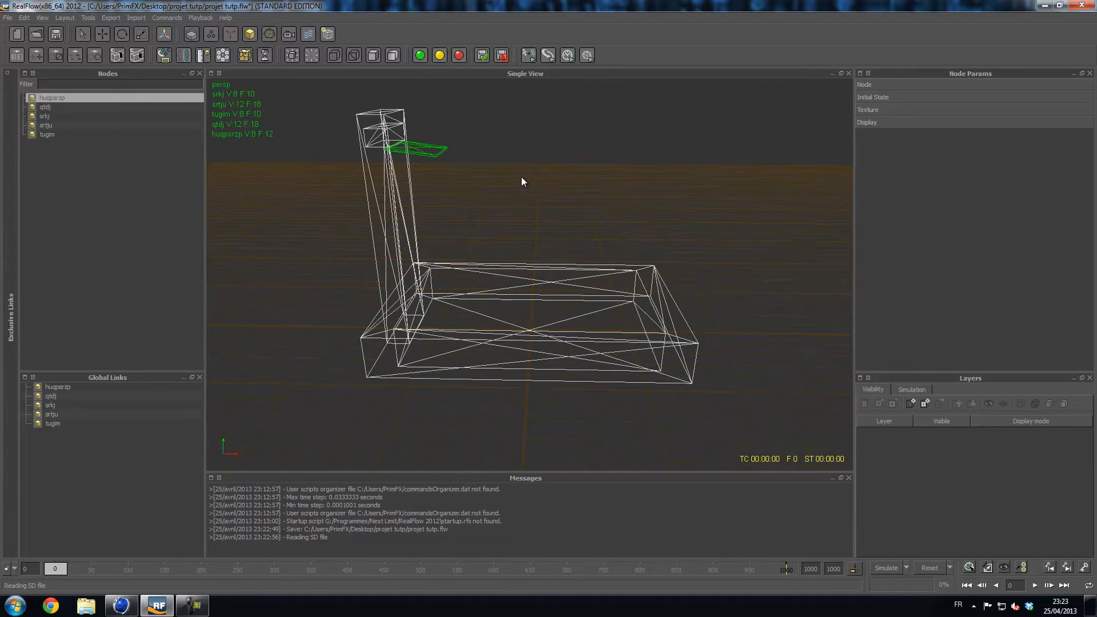
left_click(443, 164)
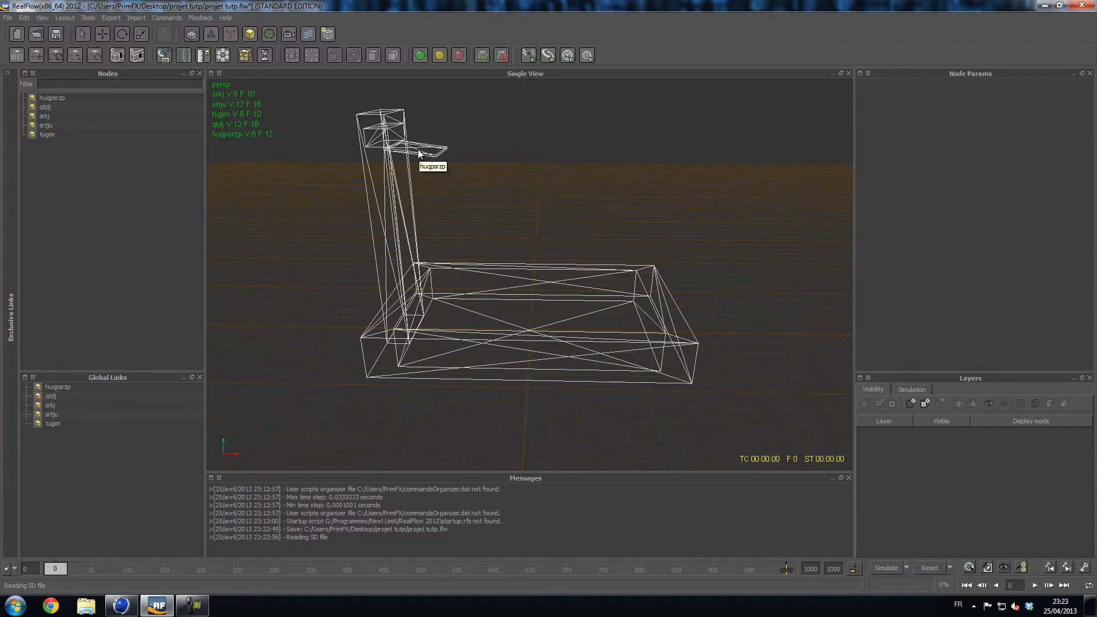
left_click(220, 74)
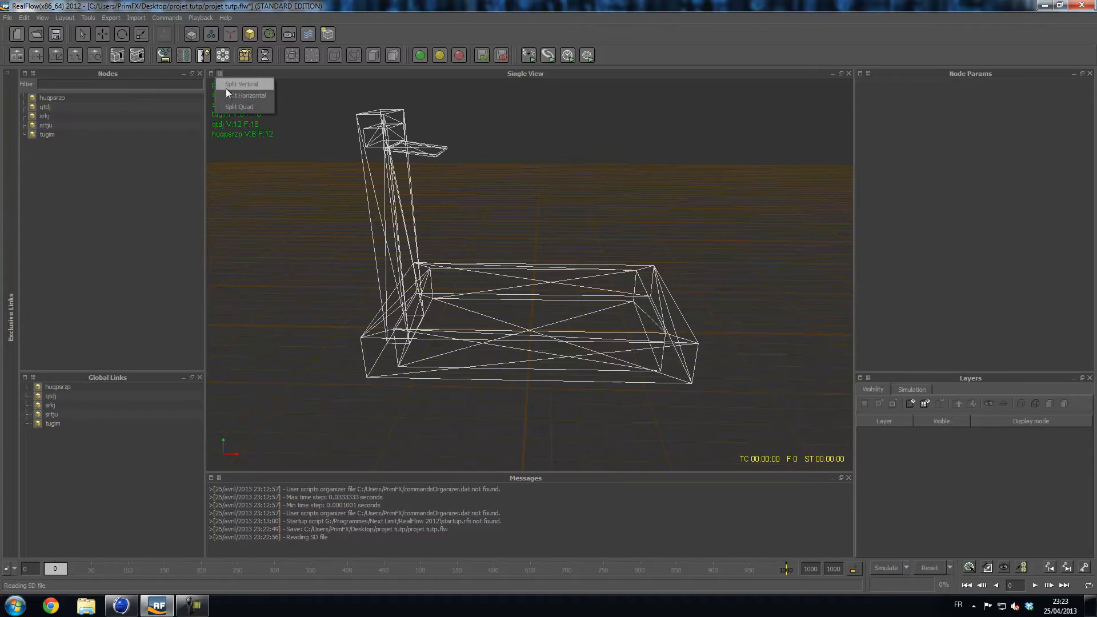
left_click(258, 108)
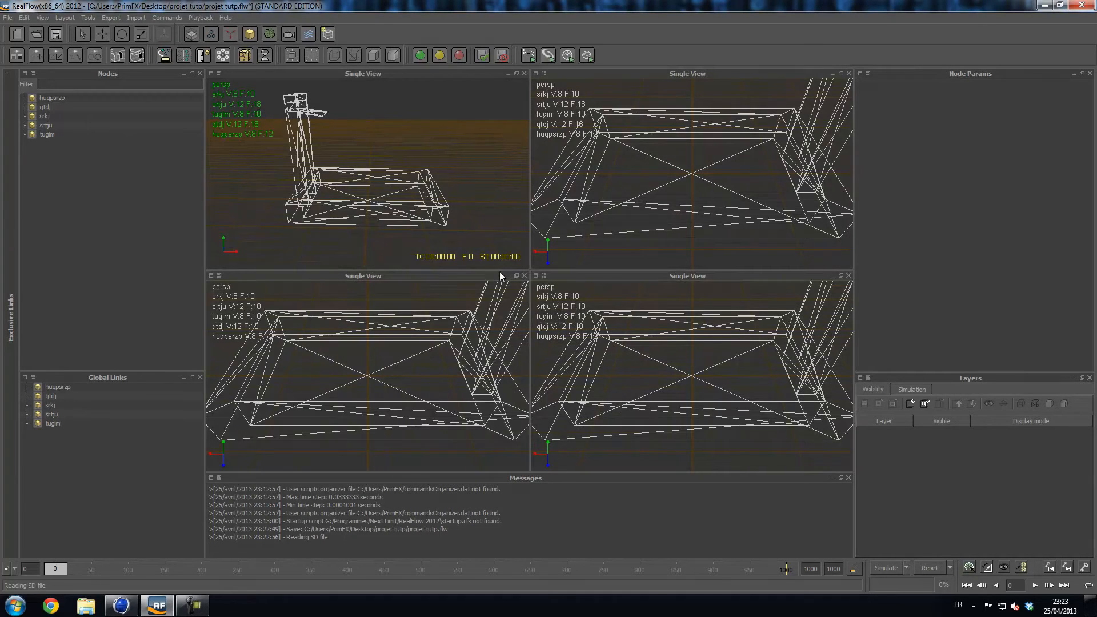
scroll(402, 204, "down", 3)
scroll(704, 165, "down", 5)
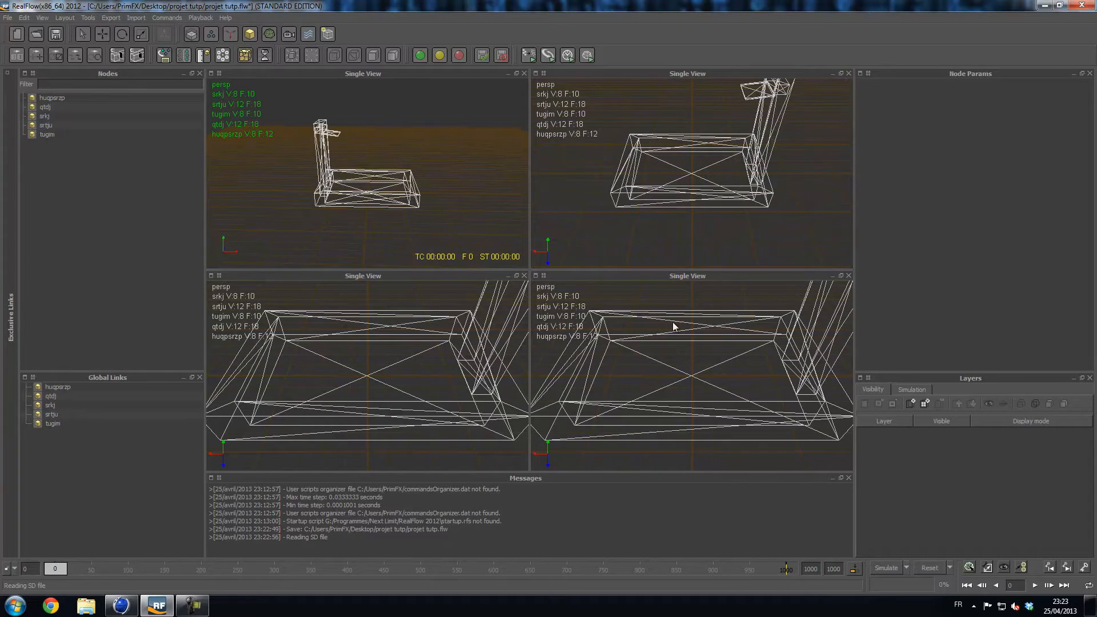
scroll(629, 337, "down", 5)
scroll(448, 347, "down", 2)
scroll(444, 355, "up", 2)
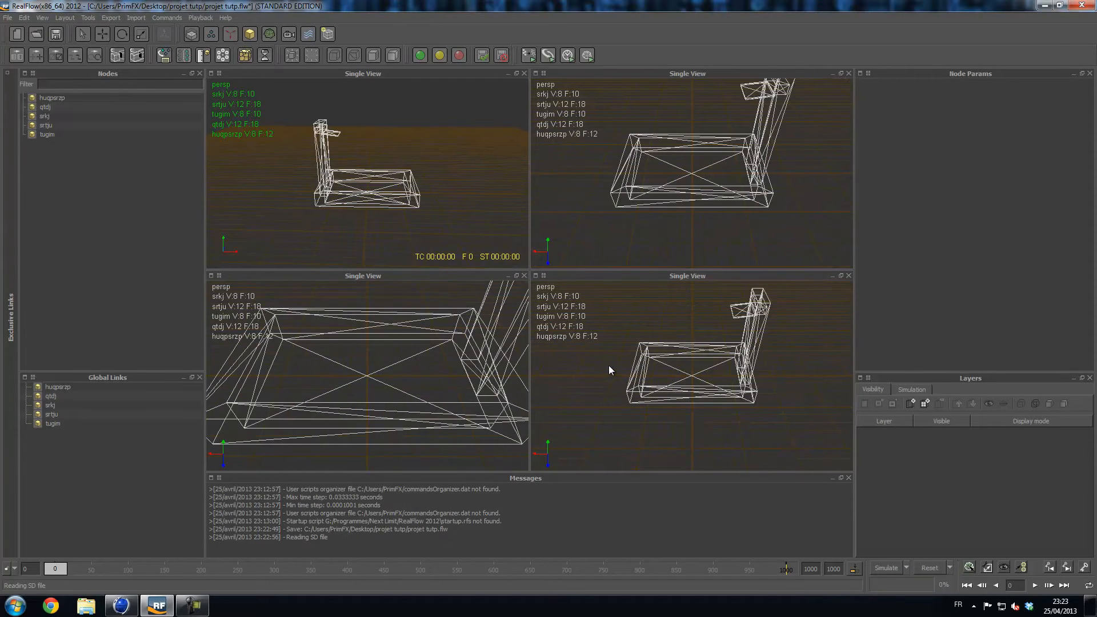
scroll(609, 367, "up", 2)
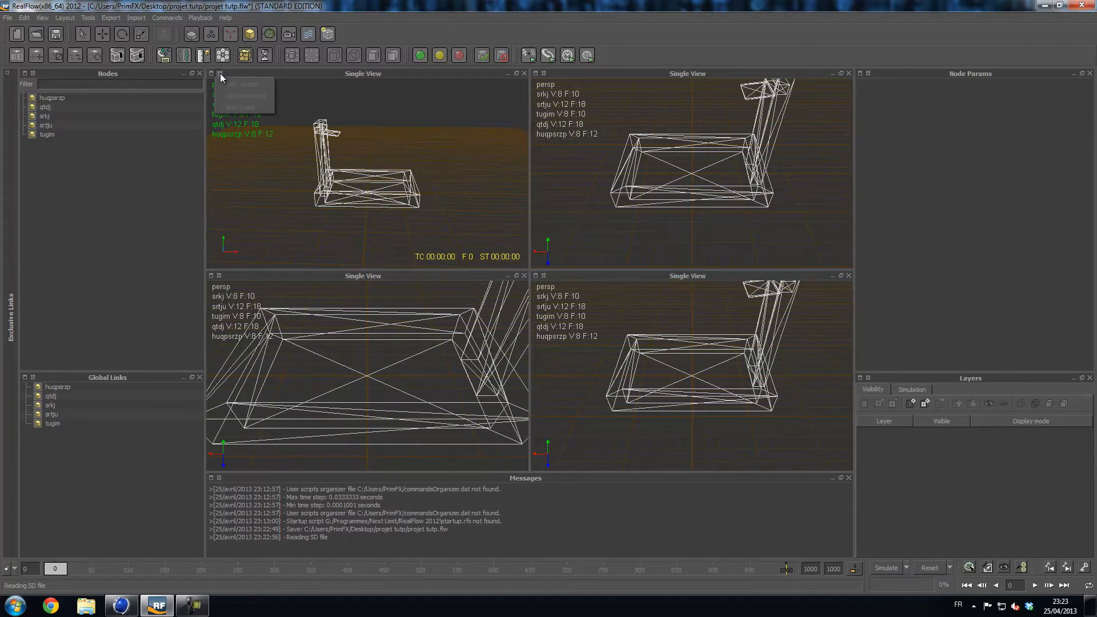
Close the extra viewports until only a single view of the fountain remains.
left_click(523, 74)
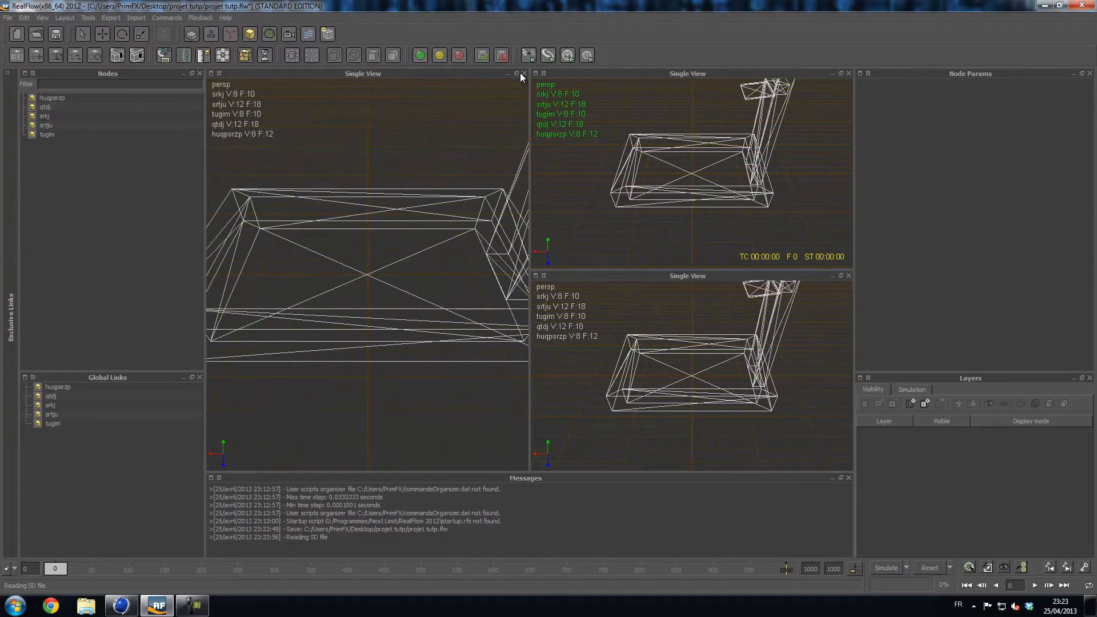
left_click(517, 73)
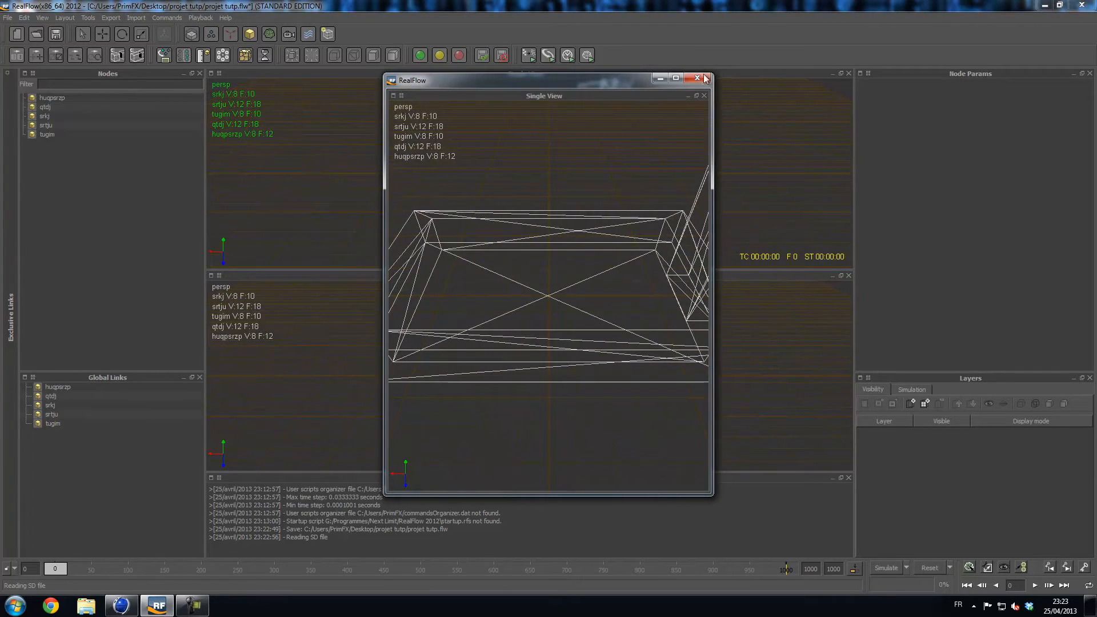
left_click(706, 78)
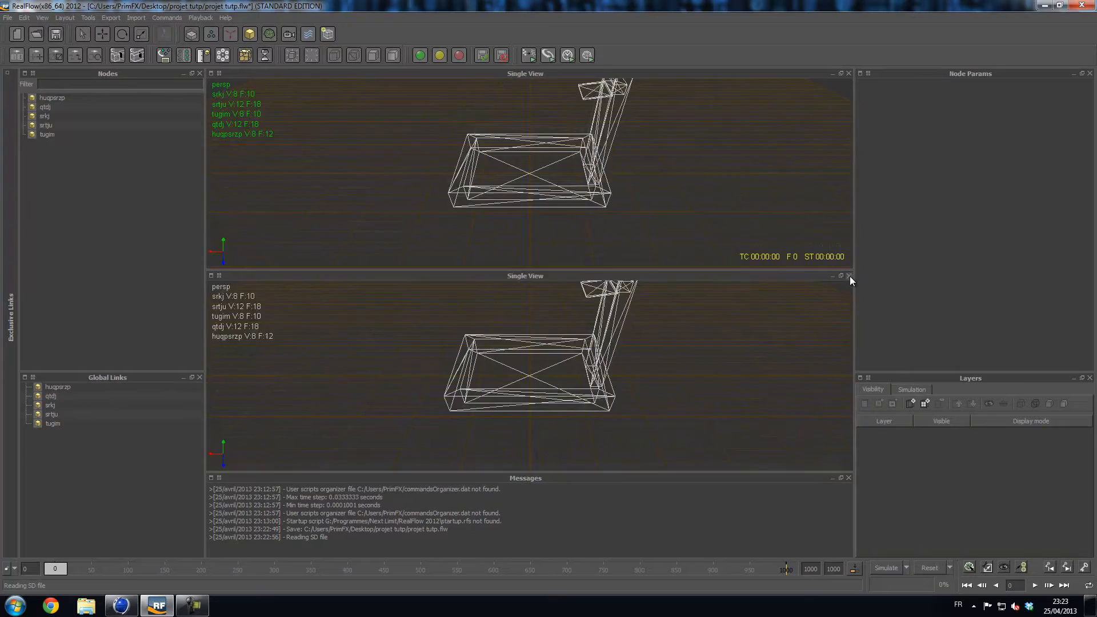
left_click(849, 275)
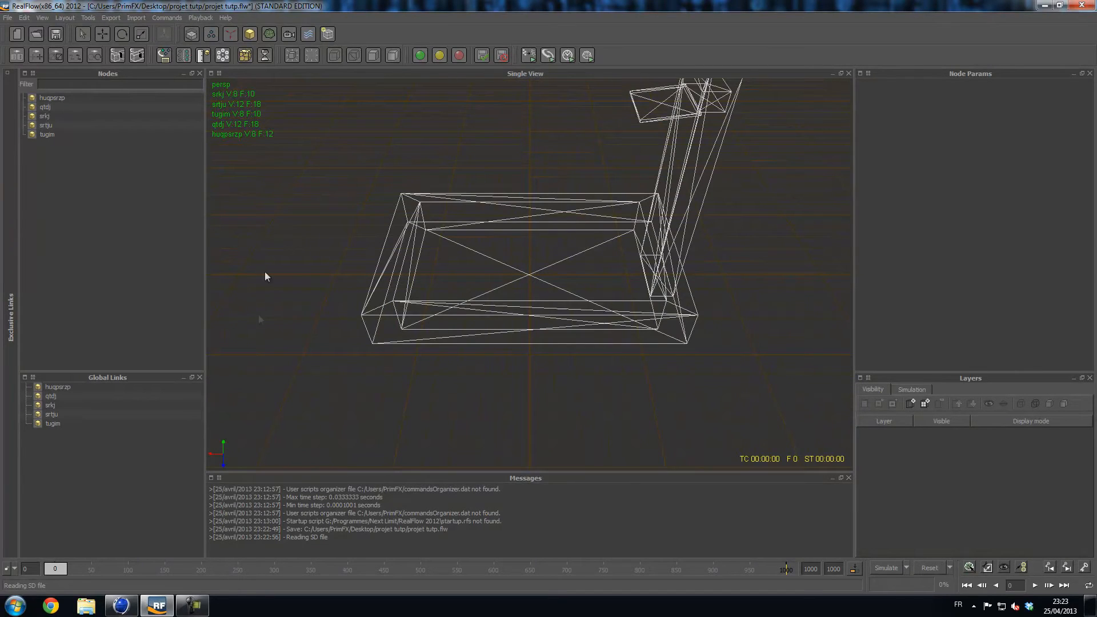
Switch to Cinema 4D and maximize the perspective view to examine the fountain model.
left_click(120, 605)
left_click(775, 55)
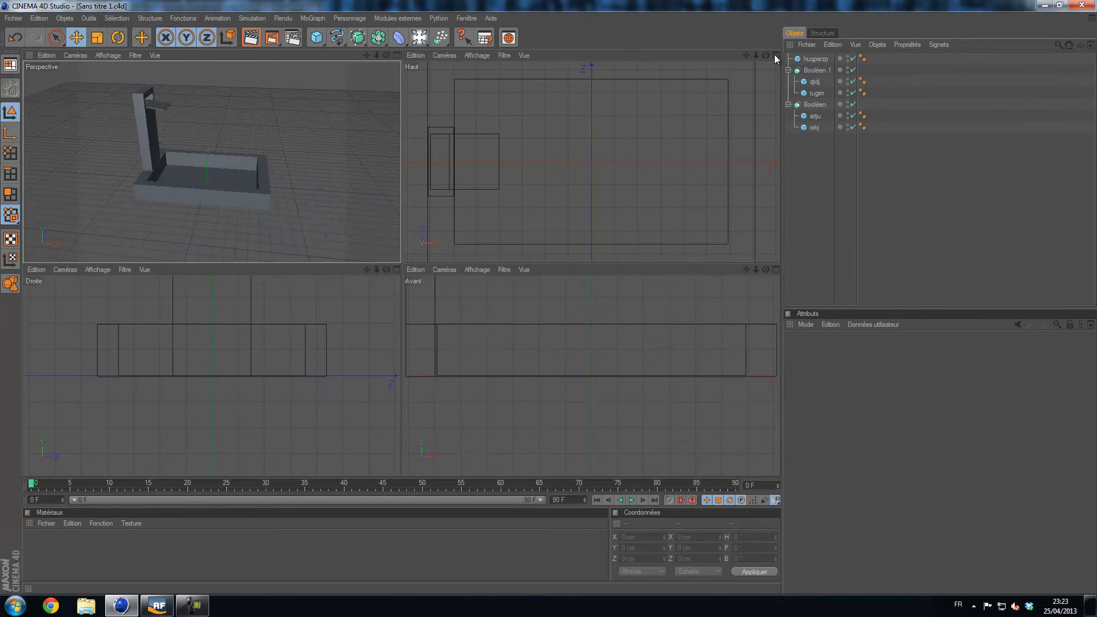
left_click(396, 55)
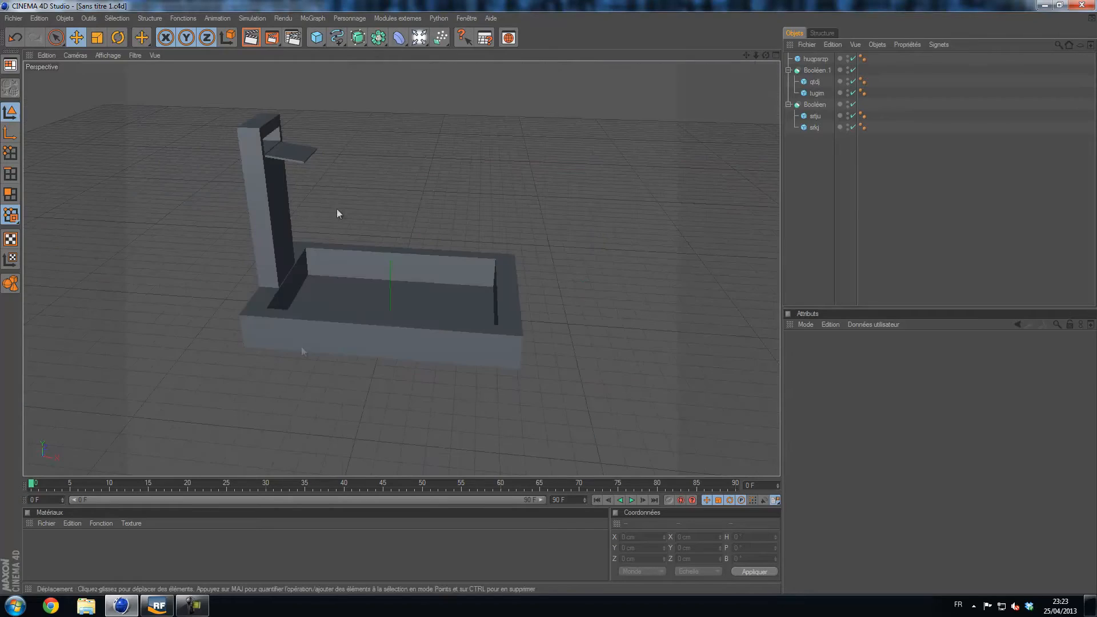
Switch back to RealFlow and add a Gravity daemon to the fountain scene.
left_click(157, 605)
mouse_move(732, 125)
left_mouse_down("alt")
mouse_move(733, 136)
mouse_move(755, 118)
mouse_move(746, 127)
left_mouse_up("alt")
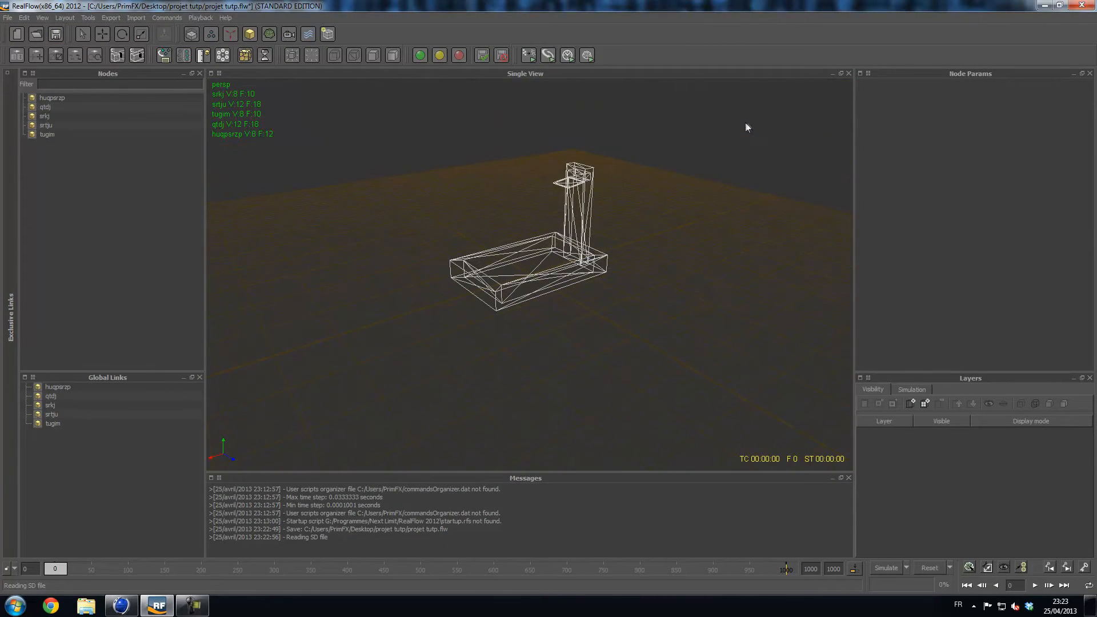
left_click_drag(629, 150, 850, 139, "alt")
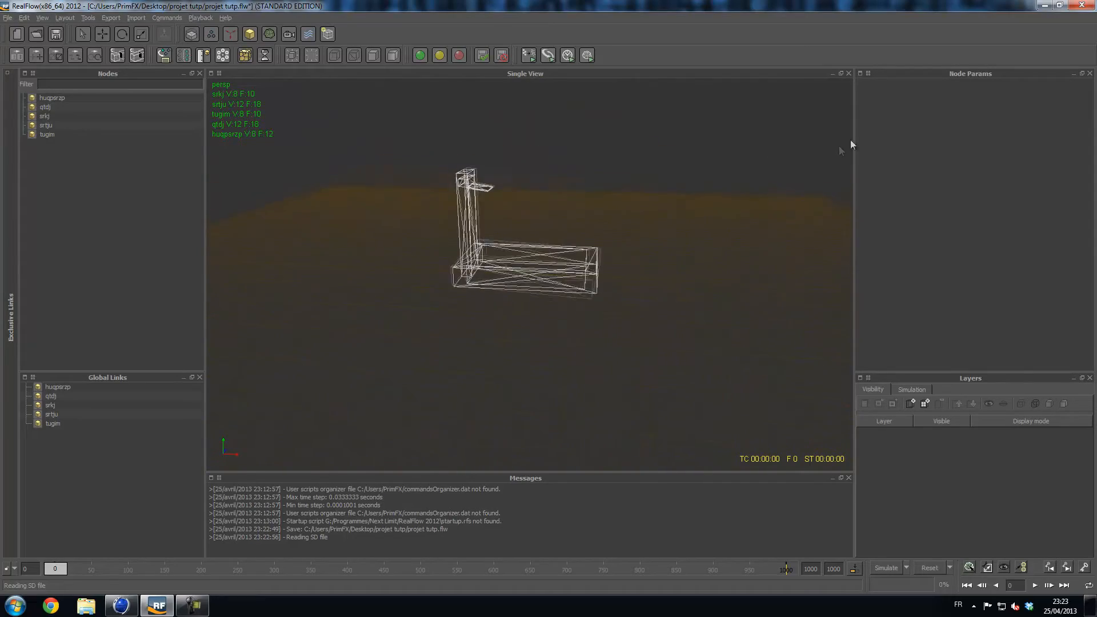
right_click_drag(662, 143, 534, 111, "alt")
left_click_drag(536, 115, 599, 216, "alt")
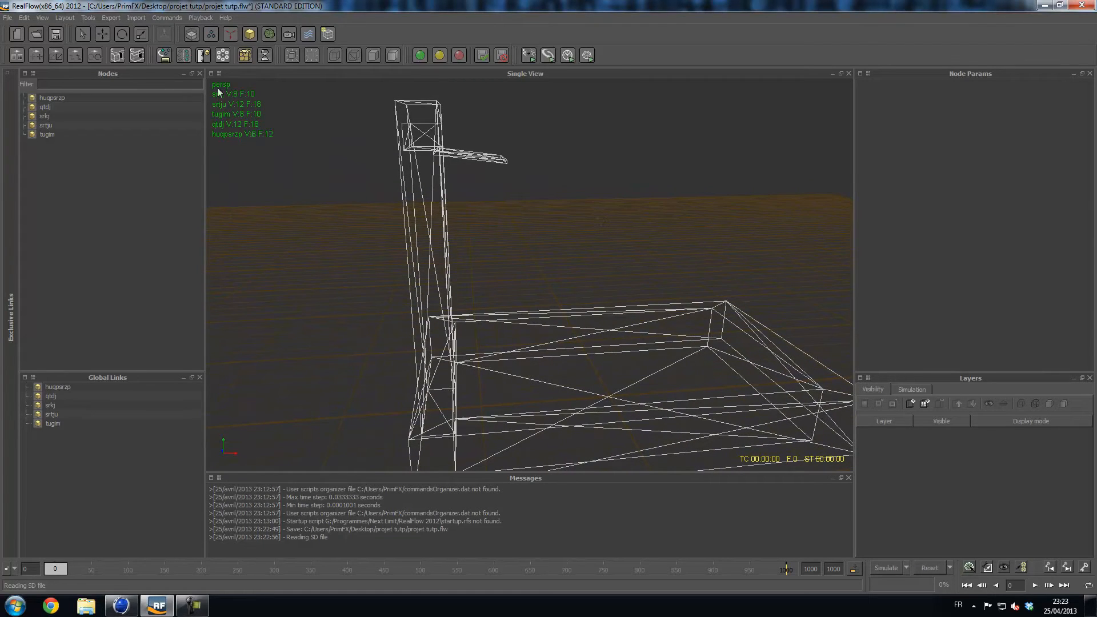
left_click(226, 35)
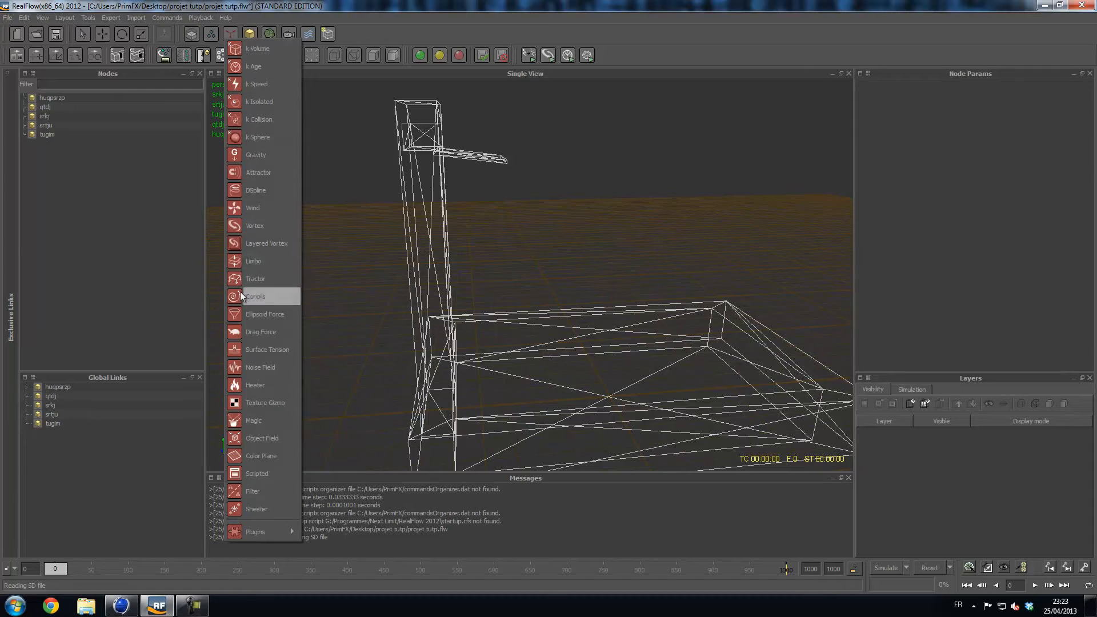
left_click(250, 155)
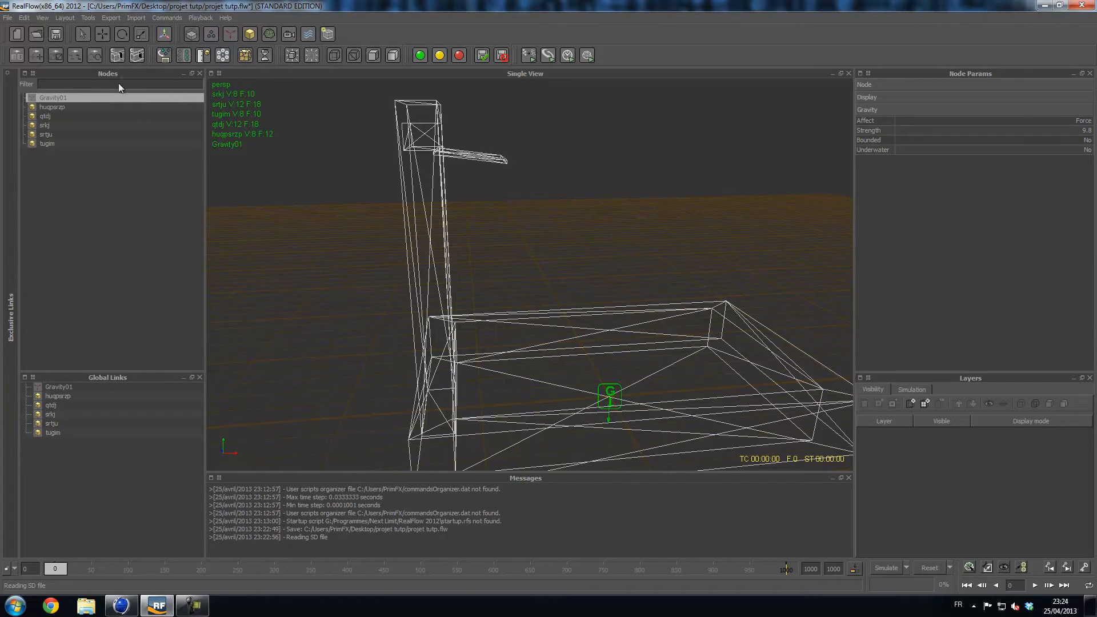
Add a Square particle emitter to the scene.
left_click(136, 18)
left_click(110, 18)
left_click(212, 37)
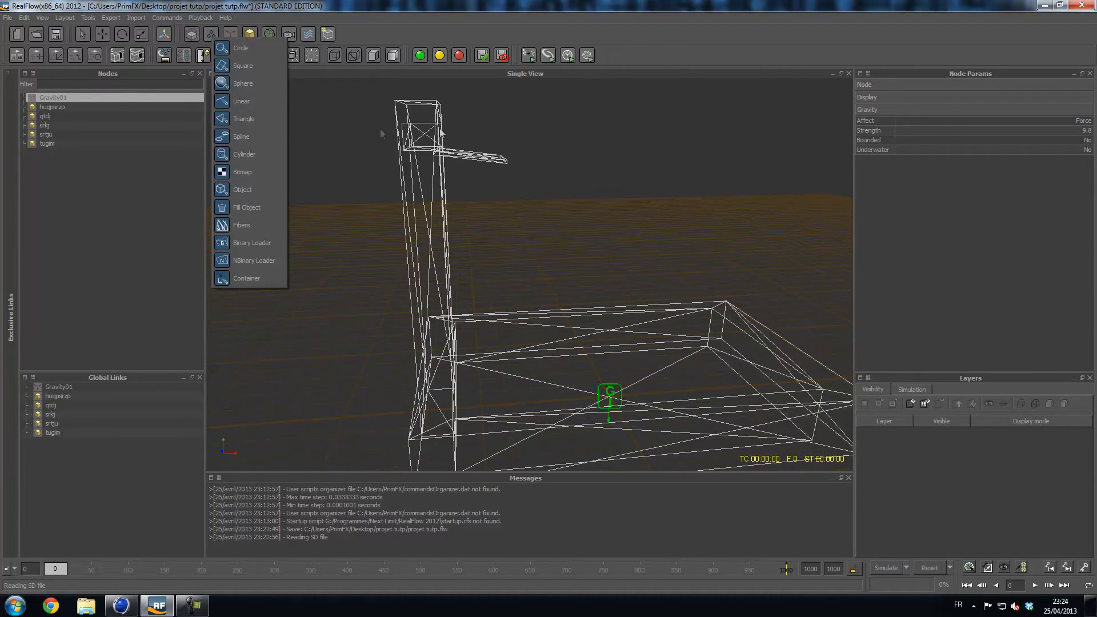
left_click(244, 68)
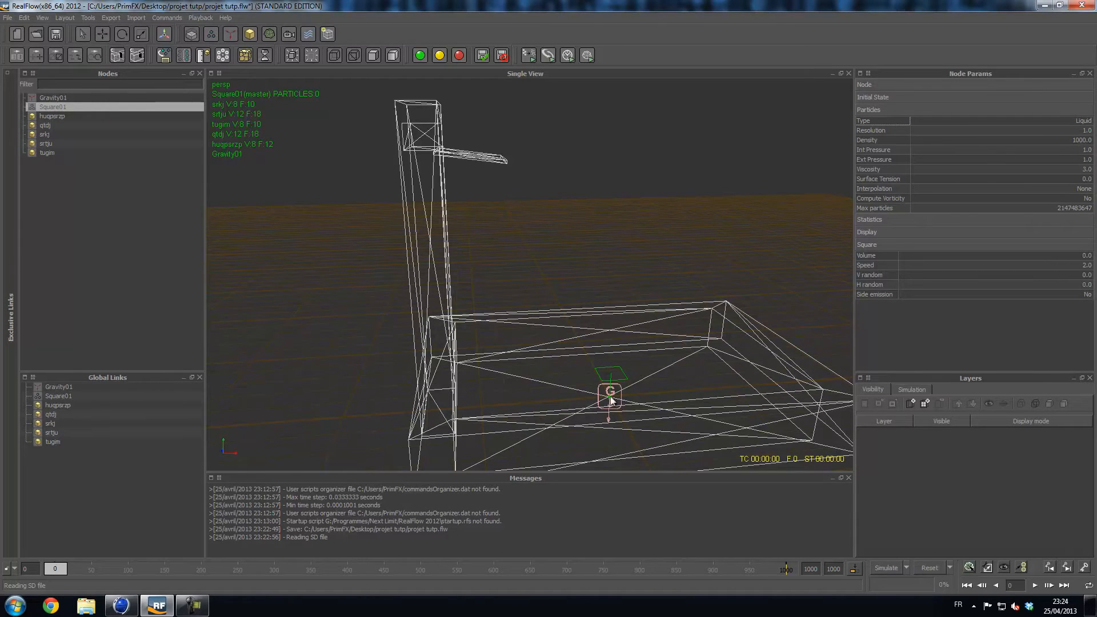
Rotate the square emitter around its Z axis until it stands upright, facing in the spout's direction.
scroll(640, 419, "up", 3)
scroll(645, 423, "down", 1)
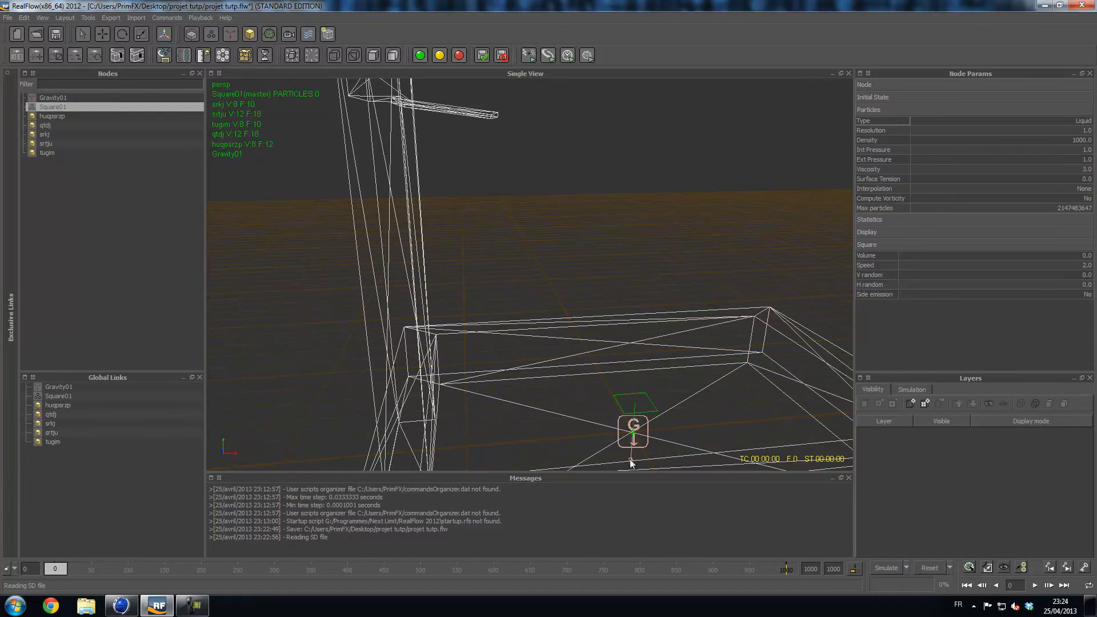
scroll(626, 433, "down", 1)
left_click(163, 57)
left_click_drag(583, 324, 505, 458)
key("w")
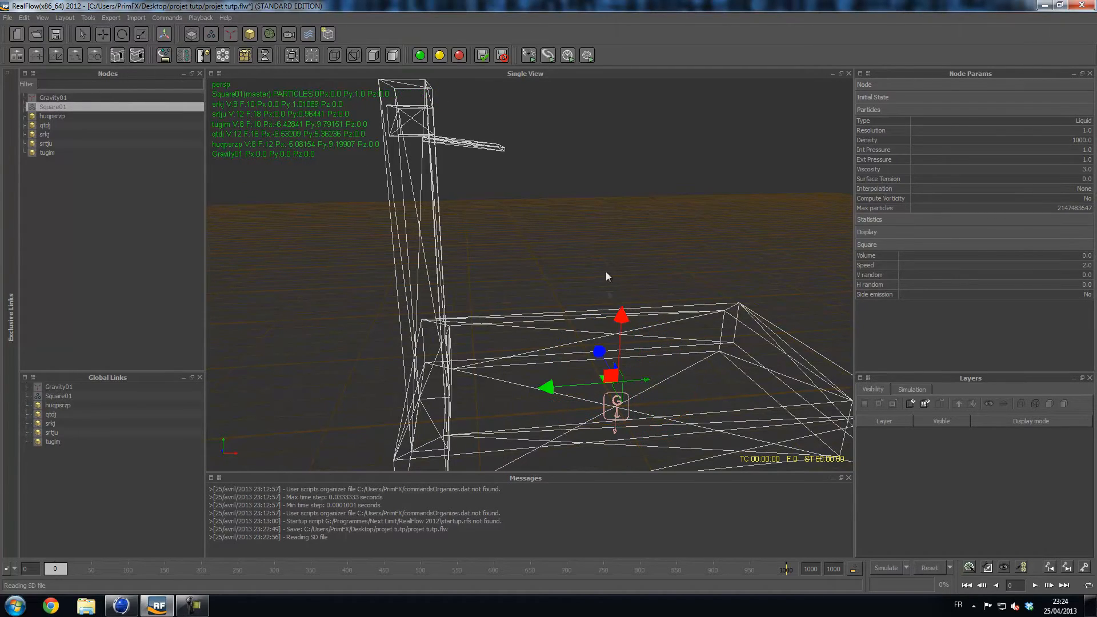
Move the square emitter up to the column's opening at about X -6.16 and scale it to about 0.36 along X.
left_click_drag(621, 310, 628, 72)
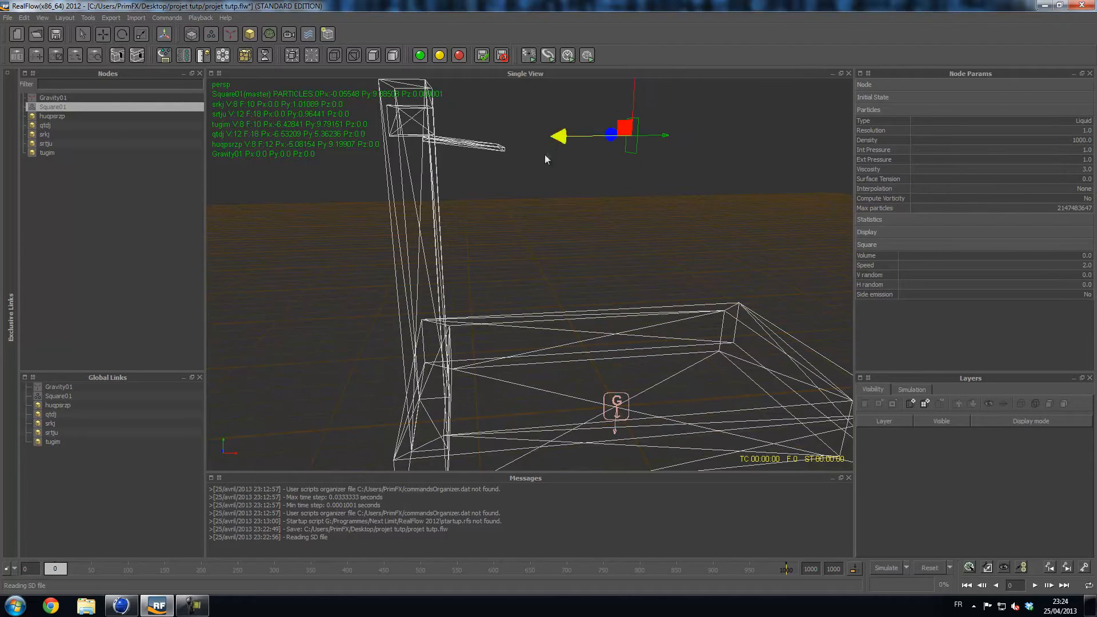
left_click_drag(506, 139, 298, 138)
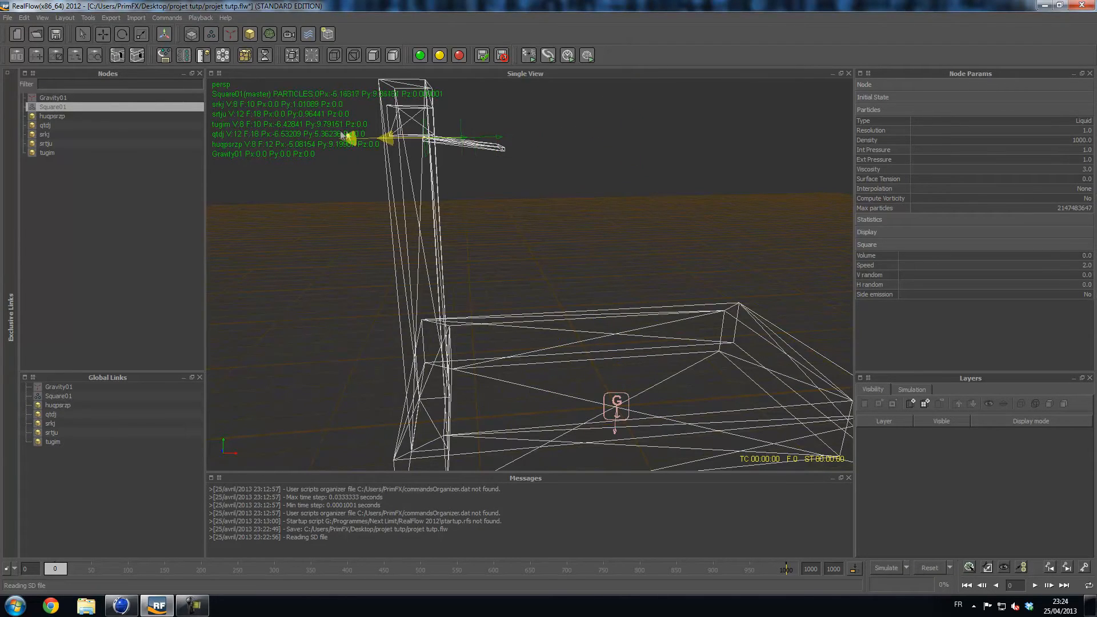
left_click(142, 35)
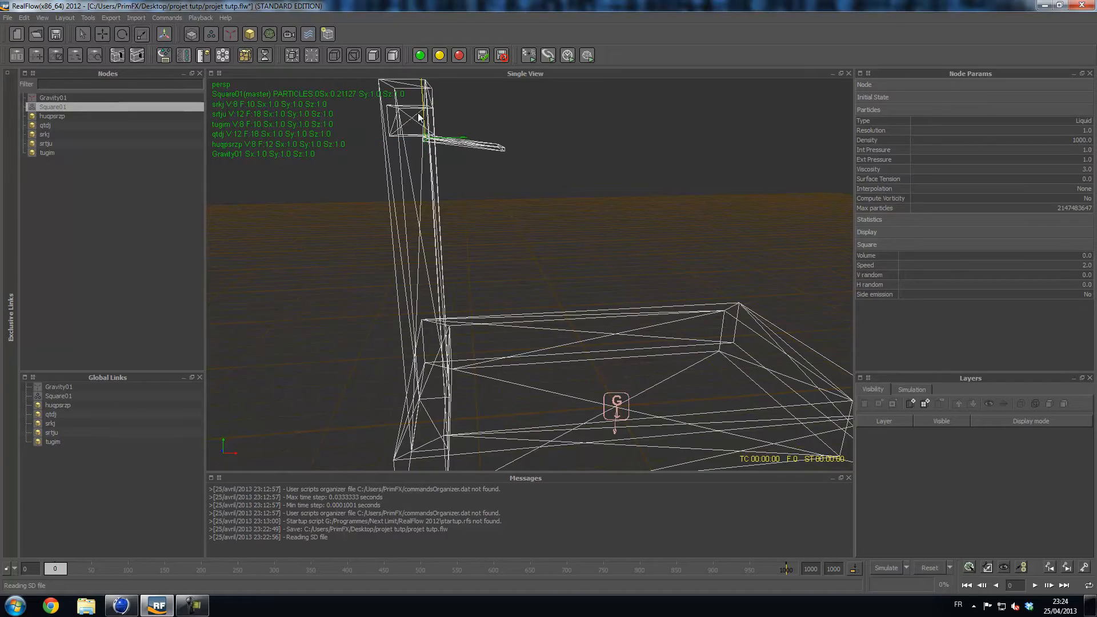
left_click_drag(420, 114, 423, 119)
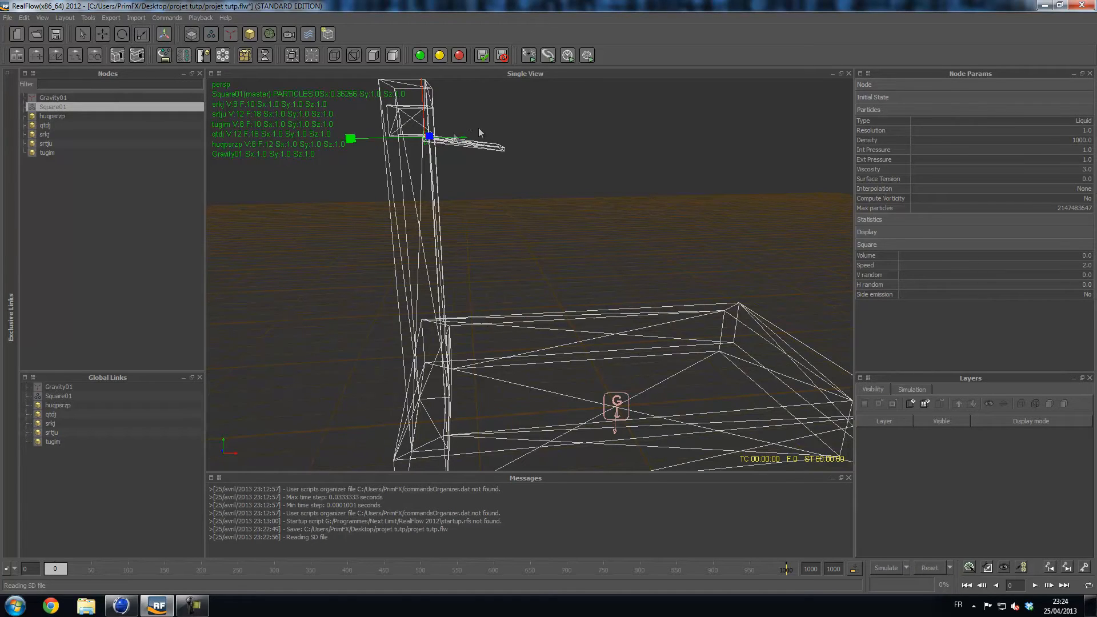
Move the square emitter into the opening at about X -6.49, Y 9.80, and widen it to about 2.17 along Z.
left_click(103, 34)
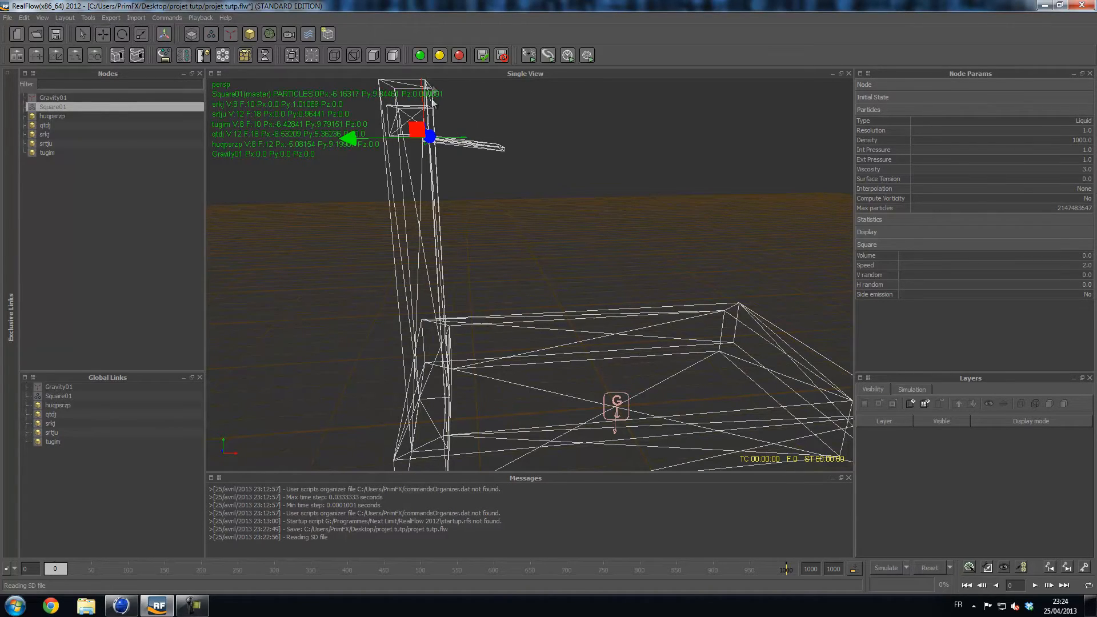
left_click_drag(352, 120, 342, 118)
left_click_drag(530, 113, 423, 120, "alt")
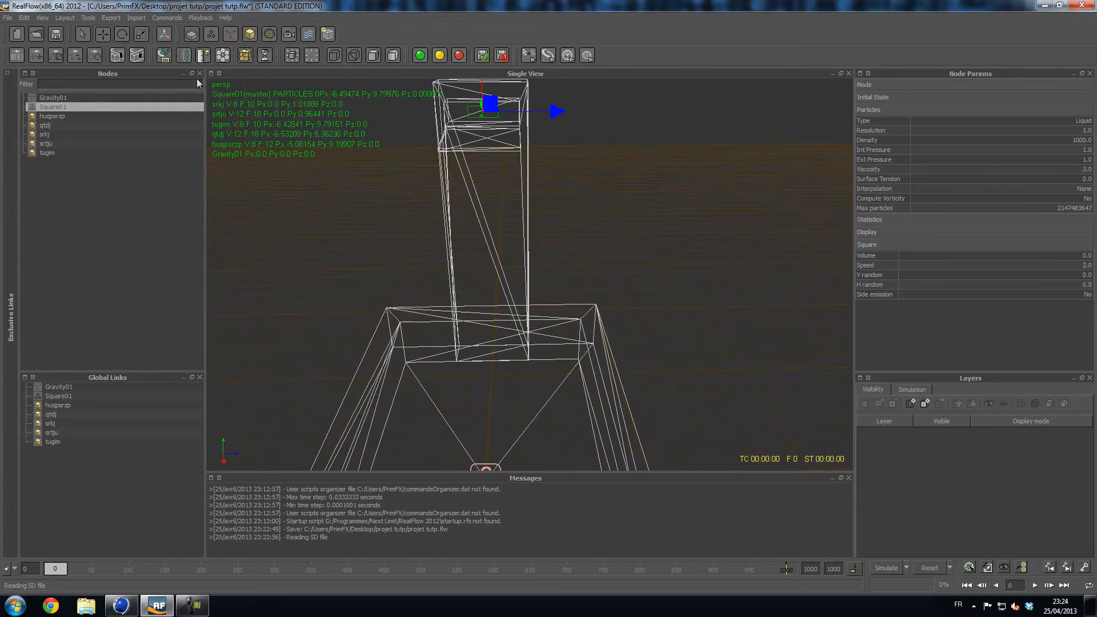
left_click(141, 36)
left_click_drag(554, 112, 566, 110)
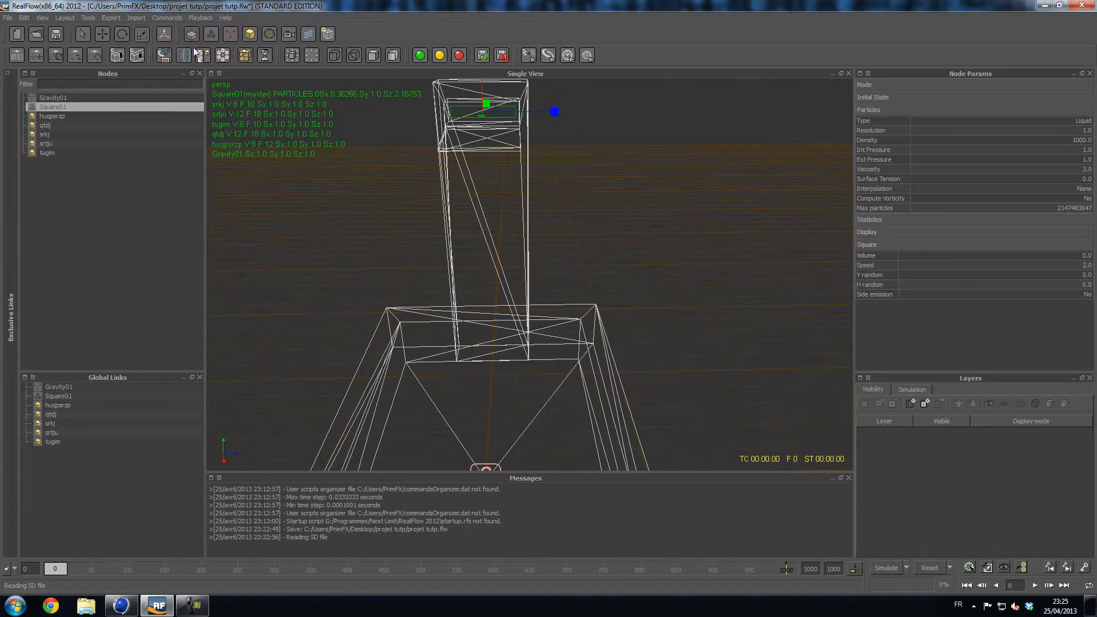
Tilt the square emitter to about 84.3 degrees around Z and deselect it.
left_click(122, 34)
left_click_drag(478, 98, 479, 103)
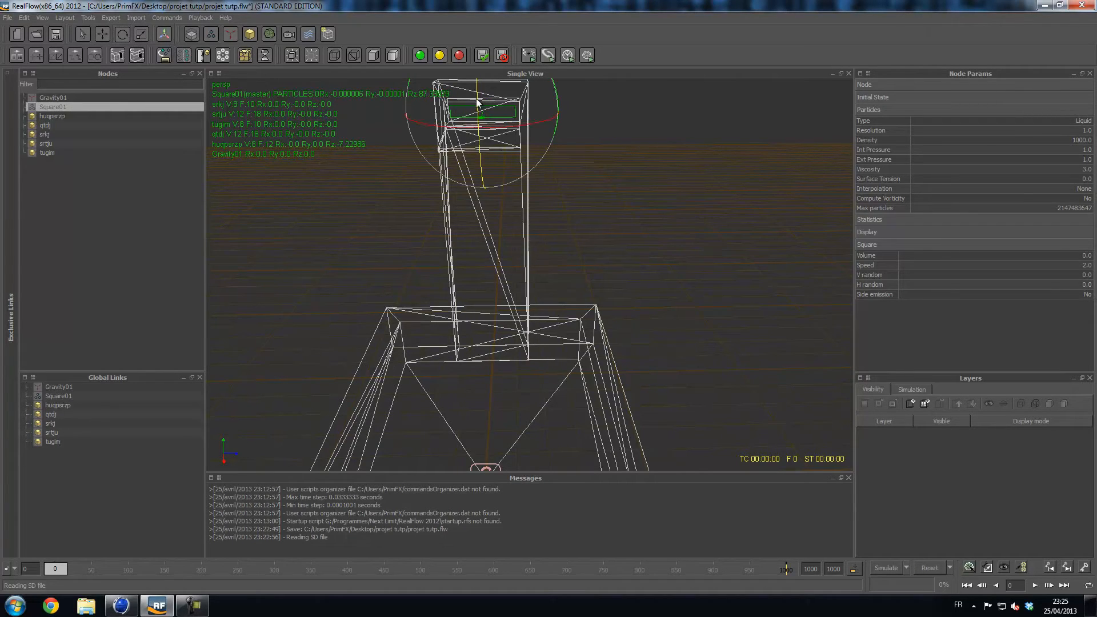
left_click(644, 146)
left_click_drag(644, 145, 529, 148, "alt")
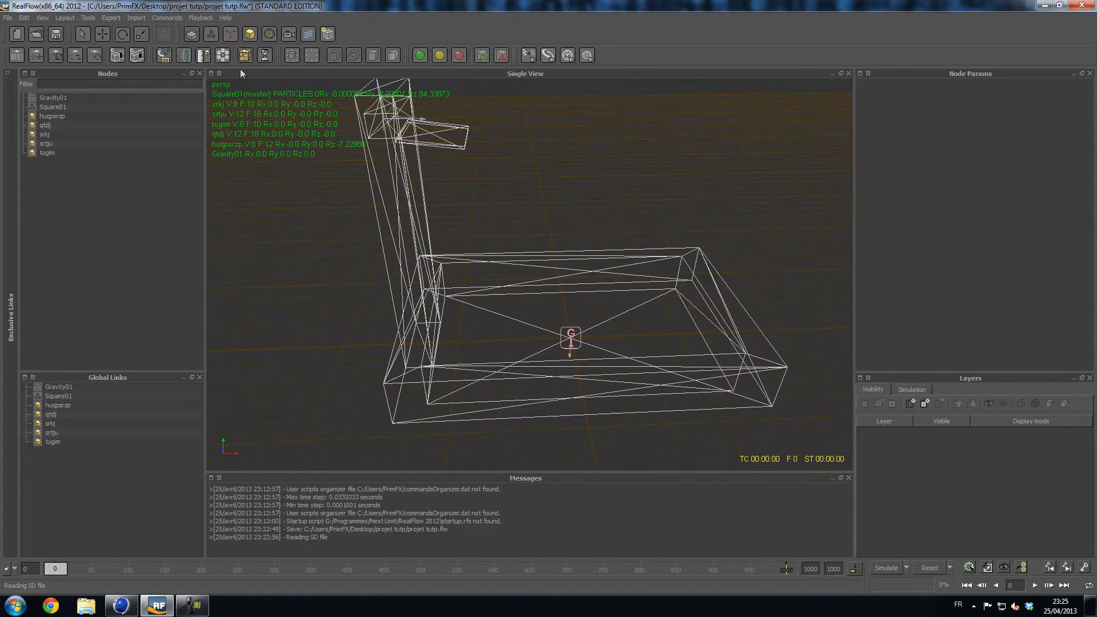
Add an Attractor daemon and move it along the X axis to about -3.66, toward the column.
left_click(230, 33)
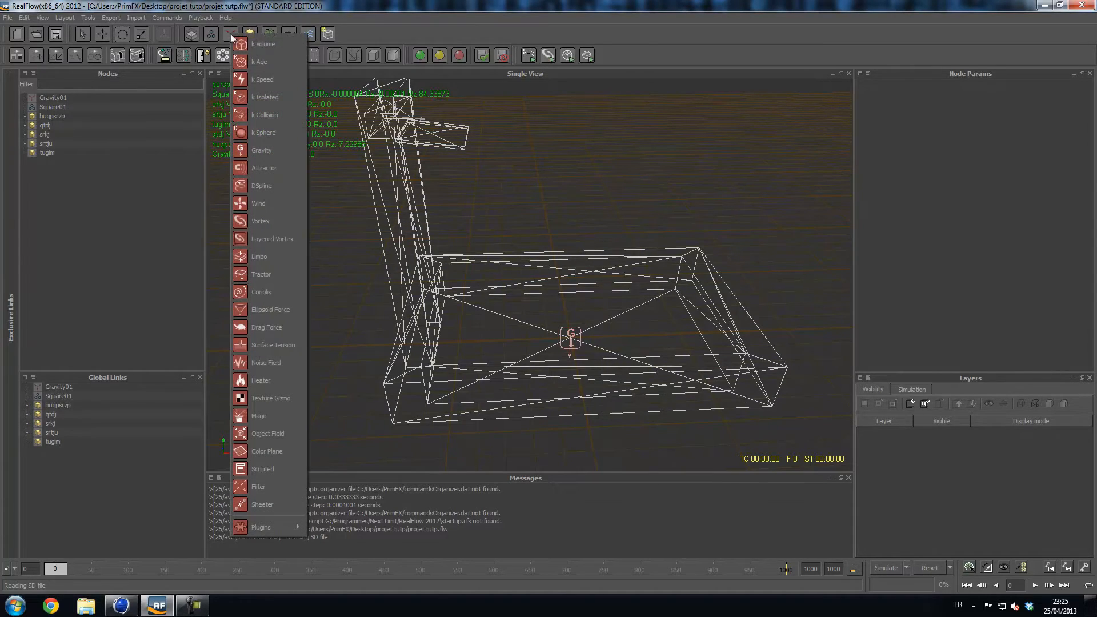
left_click(263, 167)
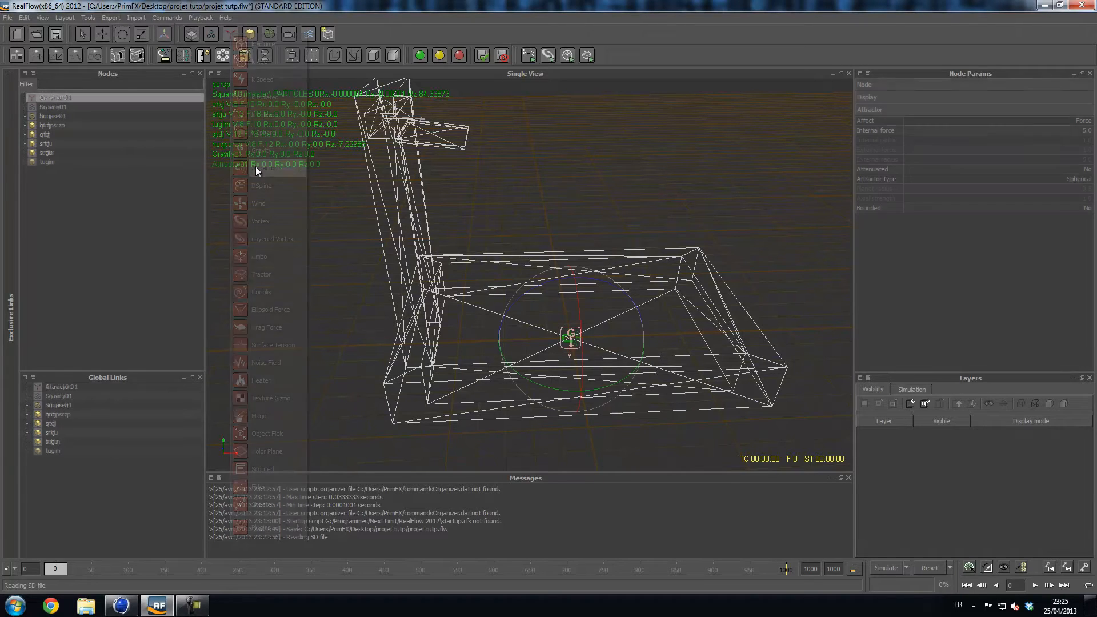
left_click(102, 33)
left_click_drag(643, 334, 548, 341)
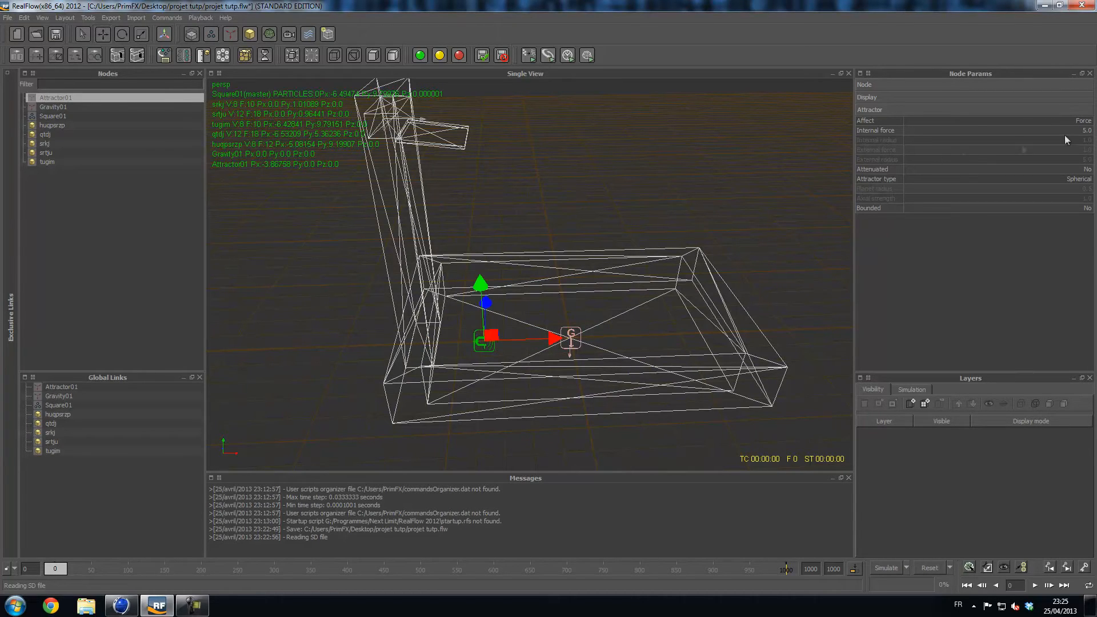
left_click_drag(557, 338, 562, 338)
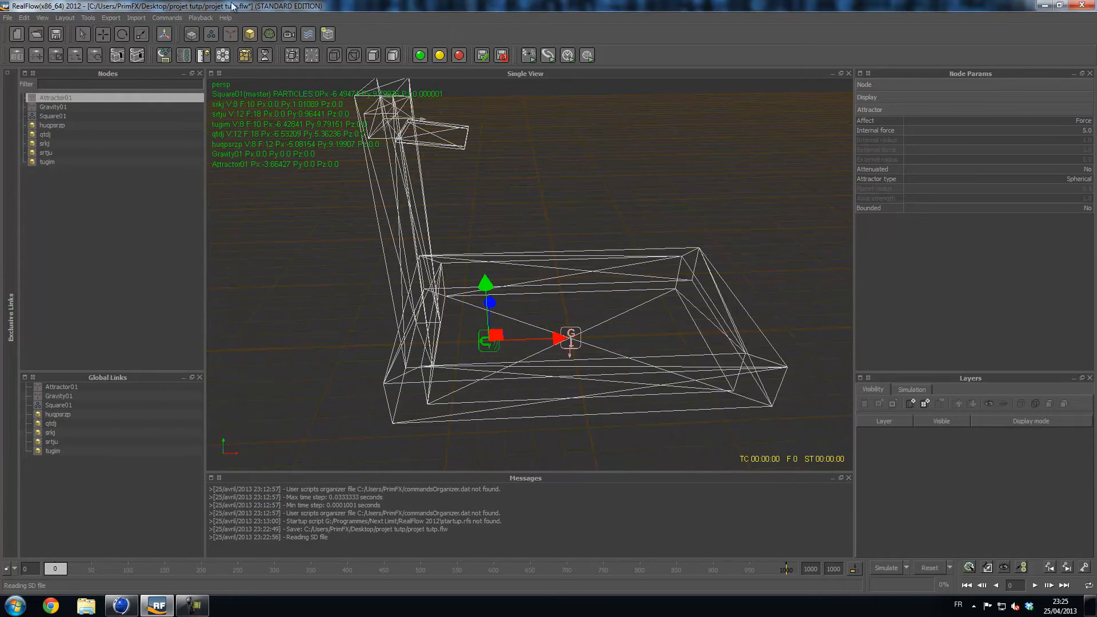
left_click(231, 35)
left_click(526, 343)
left_click(86, 188)
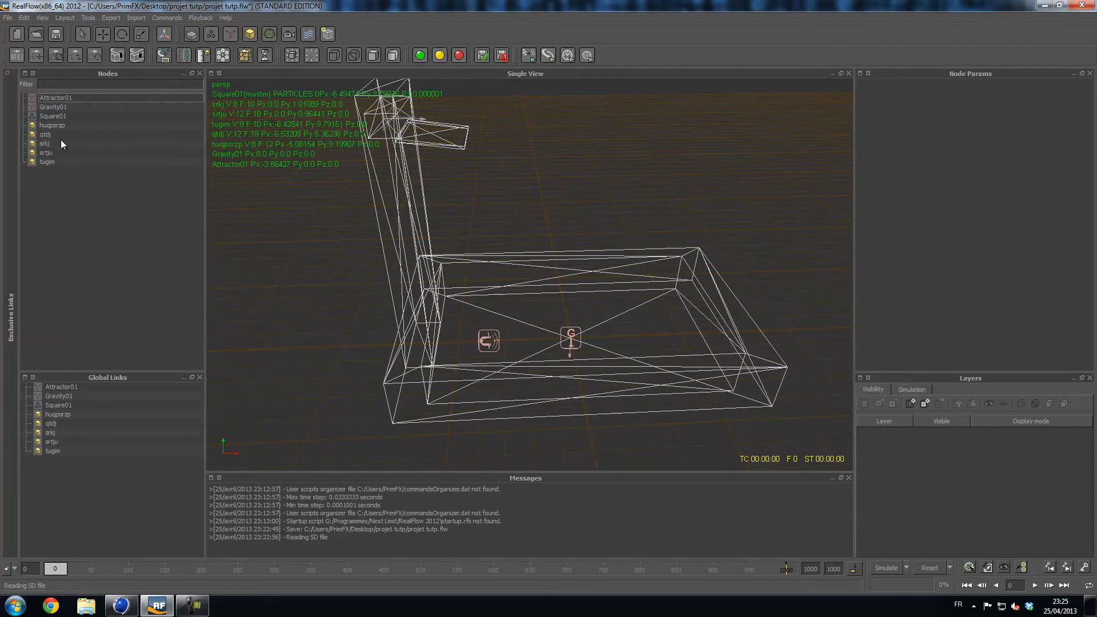
Keep the square emitter's particle type as Liquid and set its resolution to 10.
left_click(56, 115)
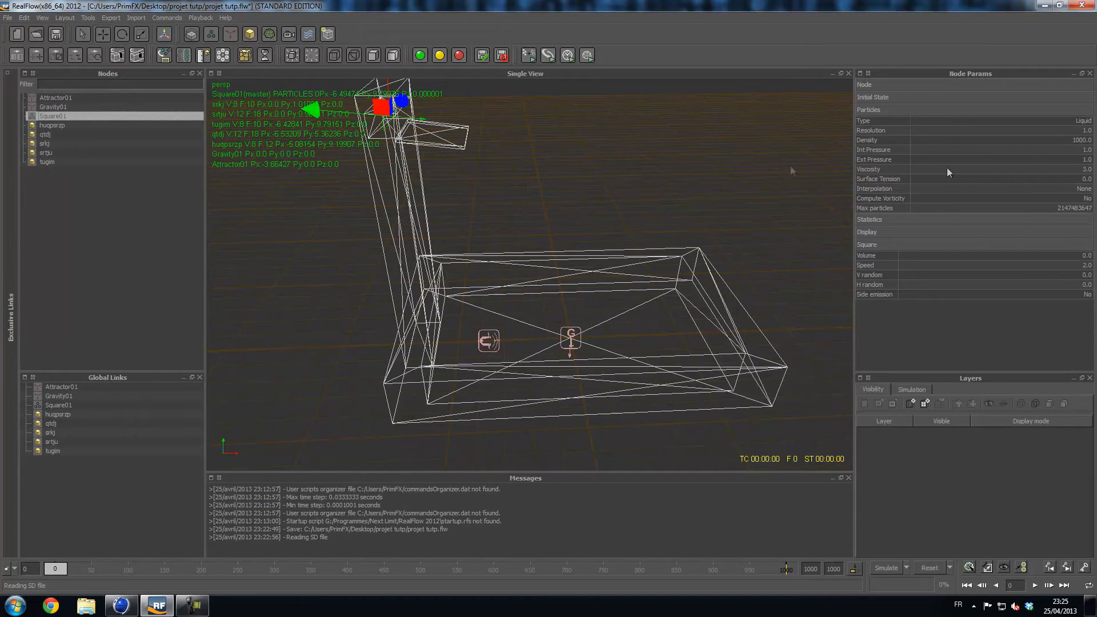
left_click(1092, 123)
left_click(1087, 121)
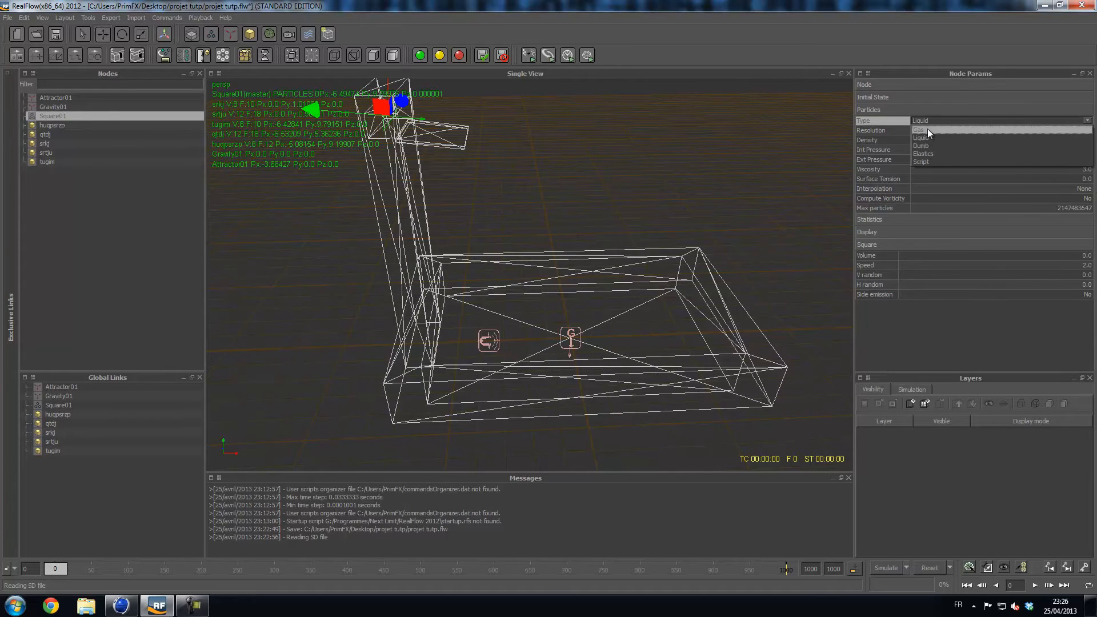
left_click(937, 174)
left_click(1028, 121)
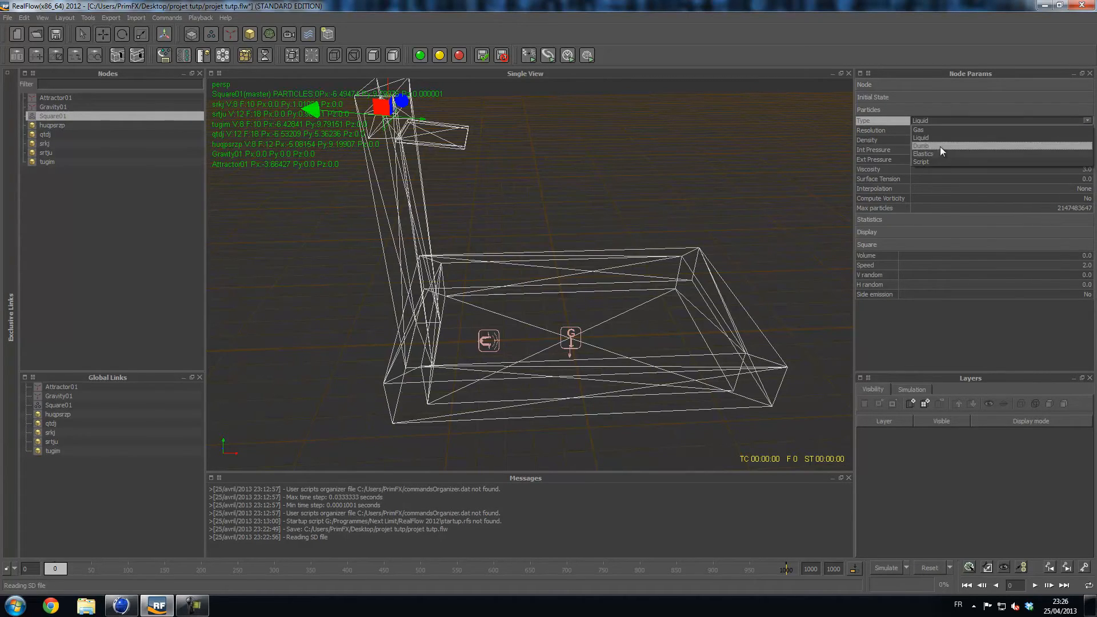
left_click(963, 189)
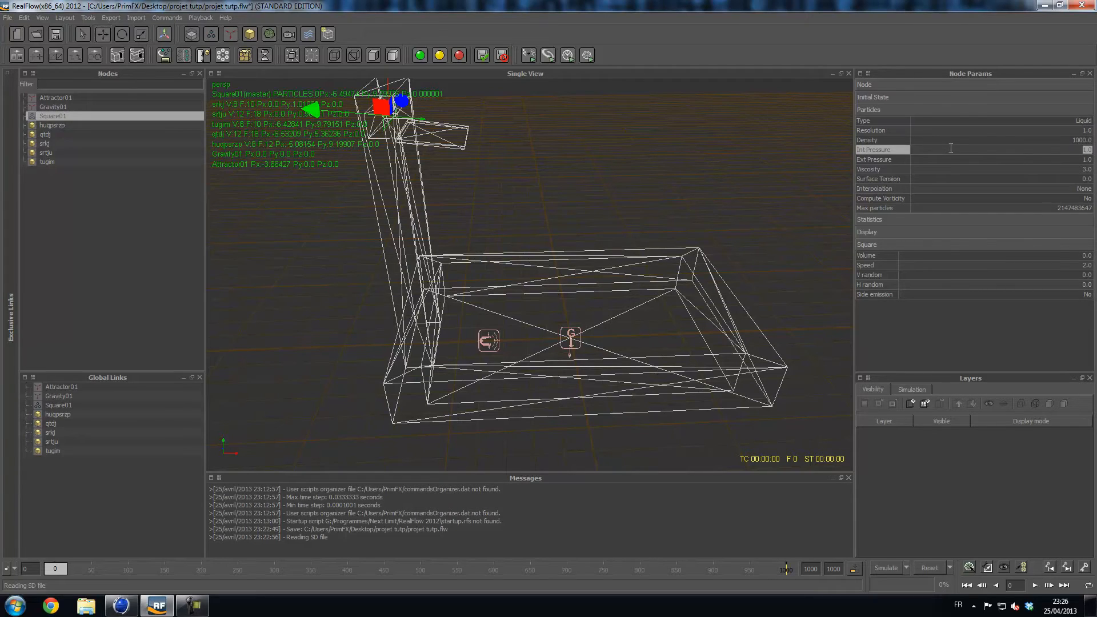
left_click(1085, 130)
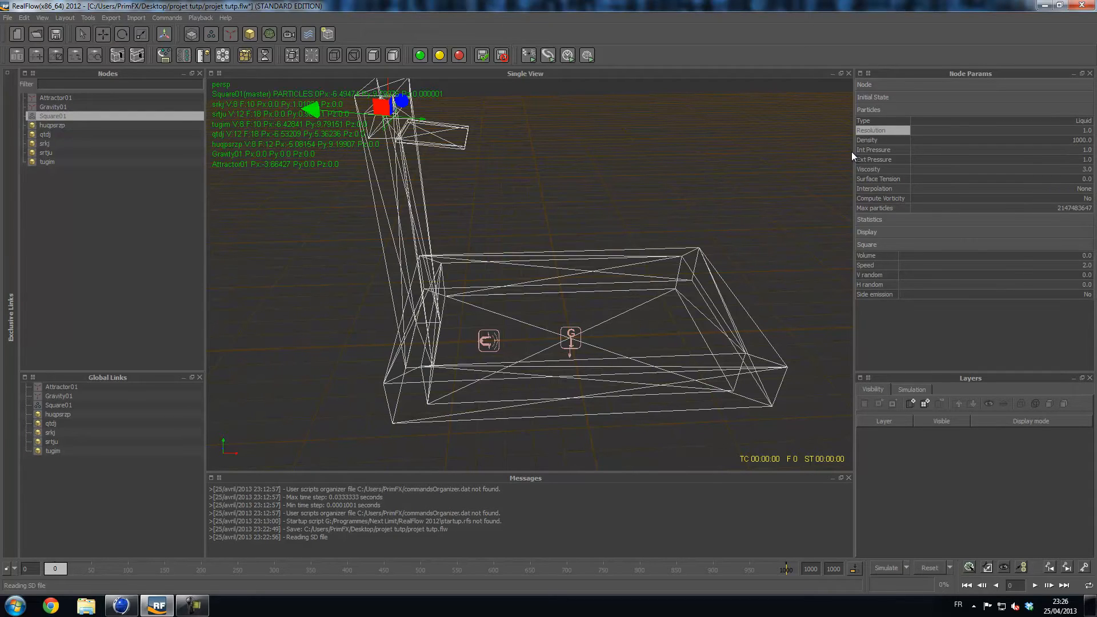
double_click(1030, 141)
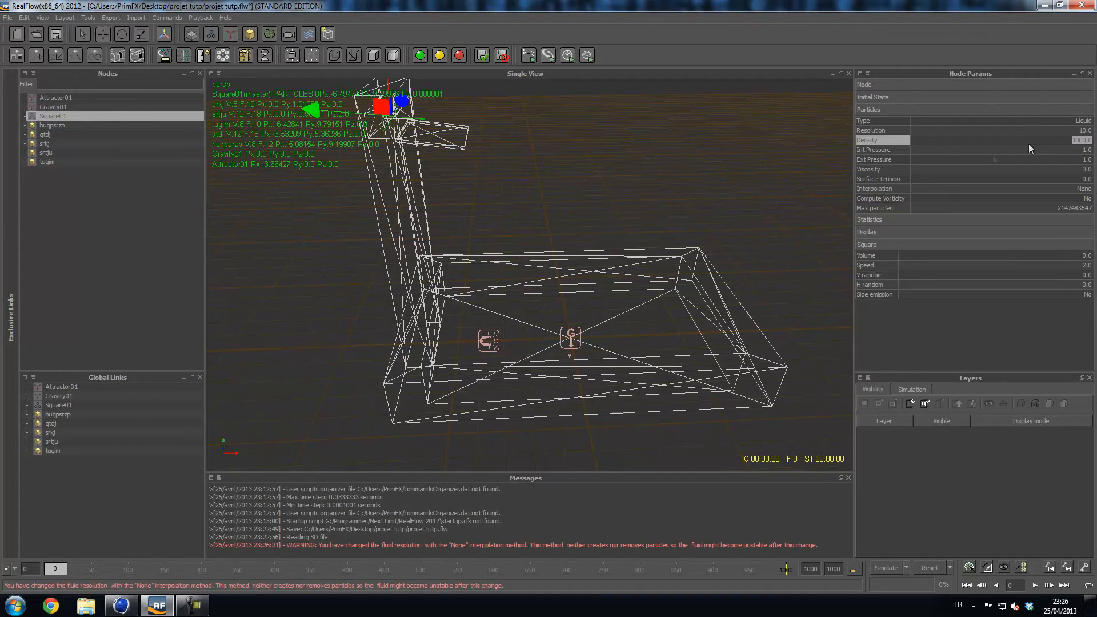
Set the square emitter's viscosity to 0.5 and deselect the emitter.
double_click(927, 170)
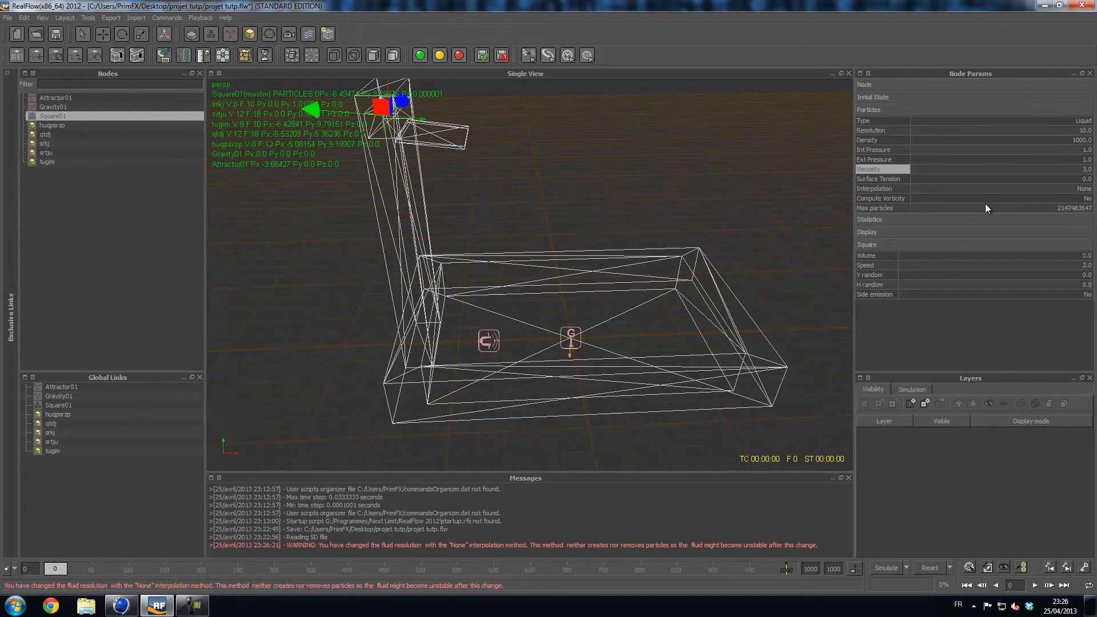
type("0.0")
key("BackSpace")
type("5")
left_click(114, 213)
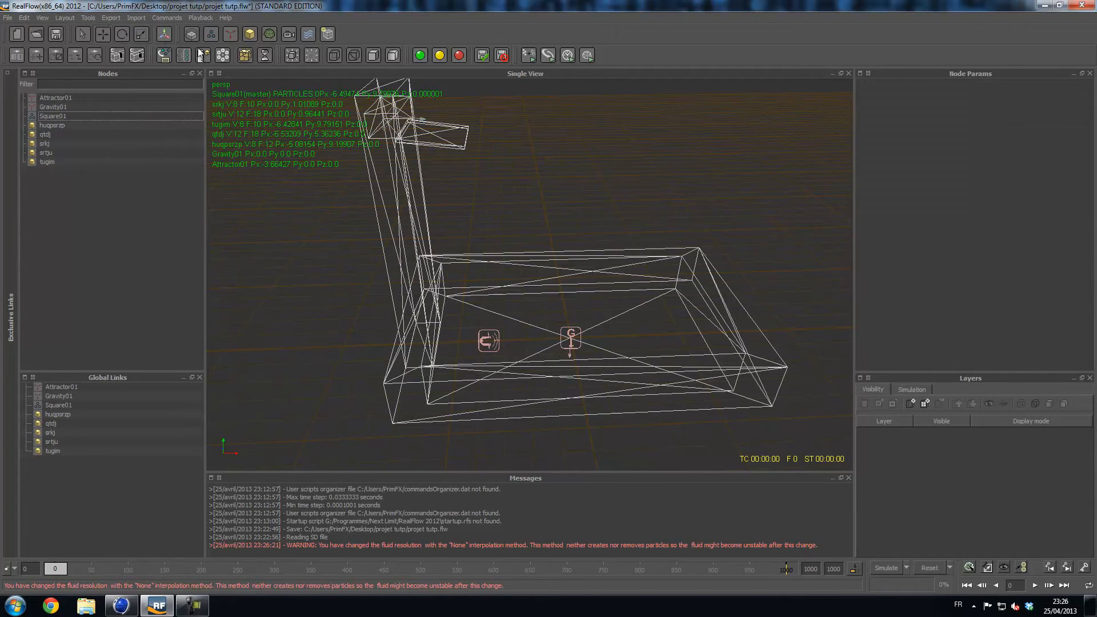
Add a Particle mesh (Standard), expand it and select the Square01 emitter listed inside it.
left_click(273, 33)
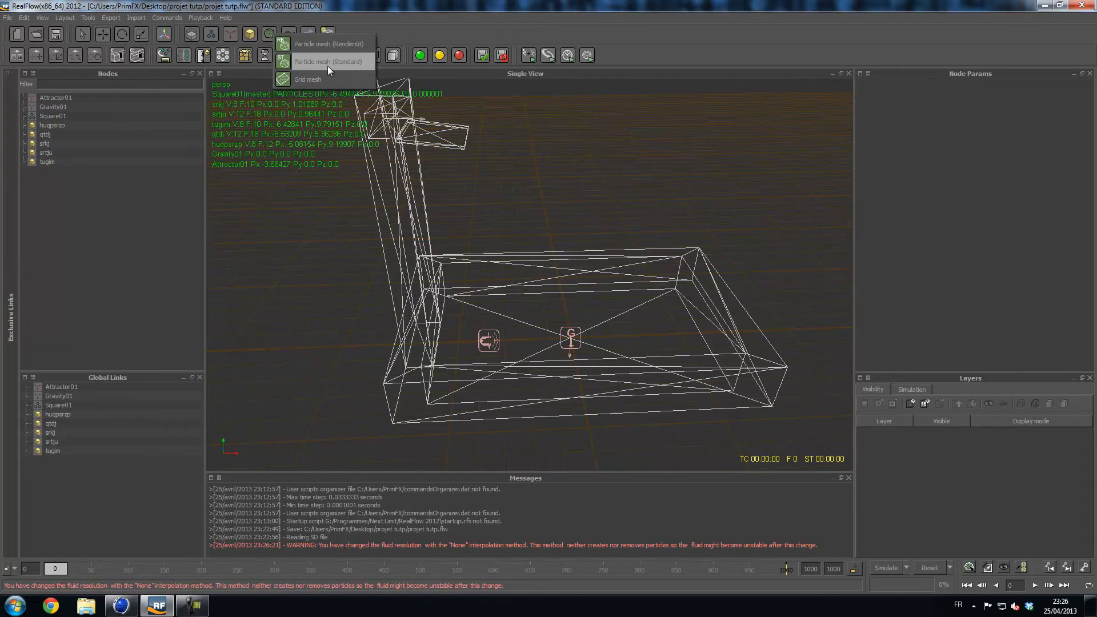
left_click(309, 60)
left_click_drag(17, 129, 23, 121)
left_click(57, 136)
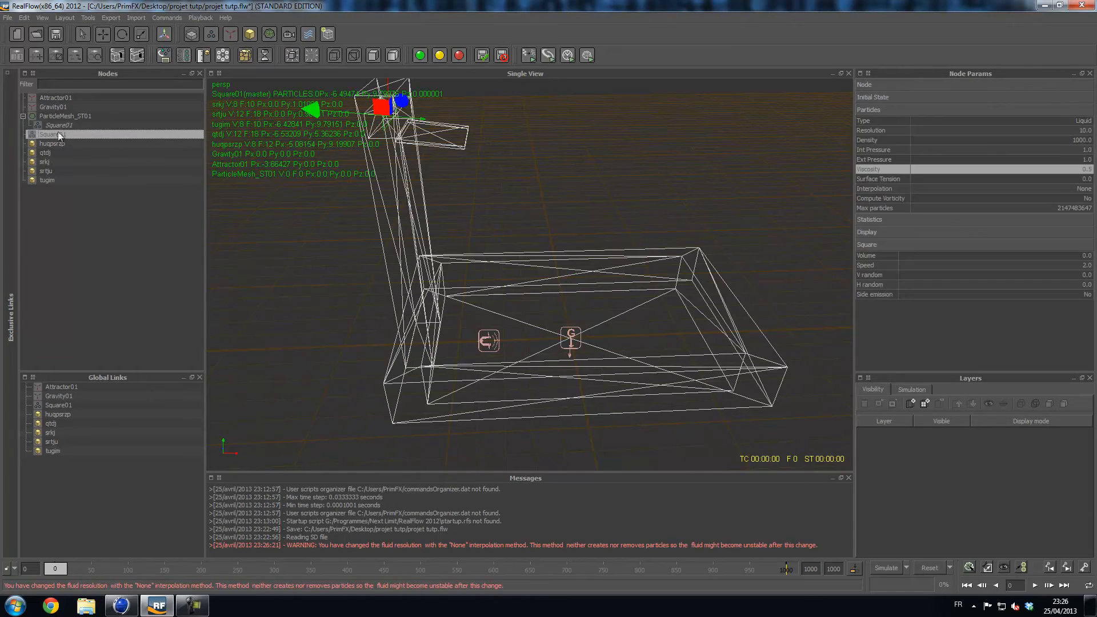
left_click(60, 125)
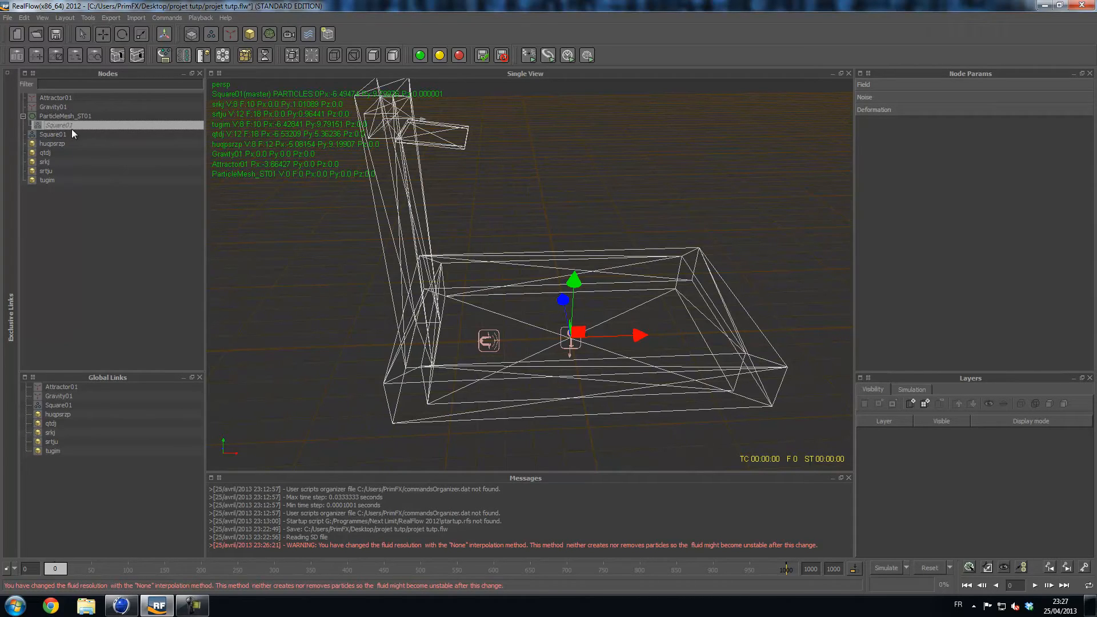
left_click(212, 32)
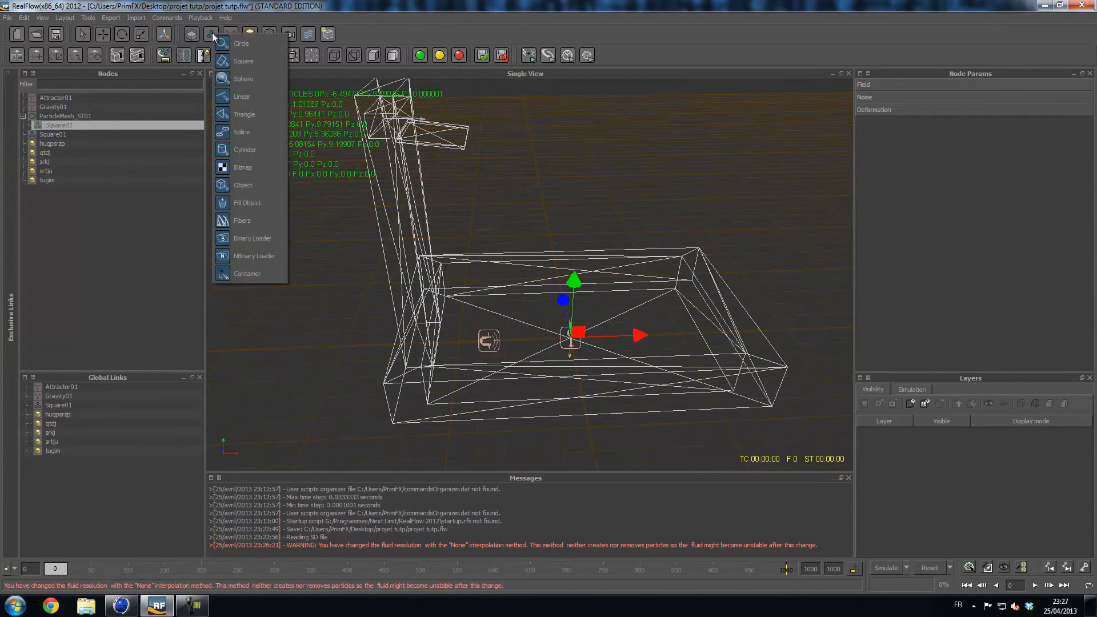
left_click(239, 45)
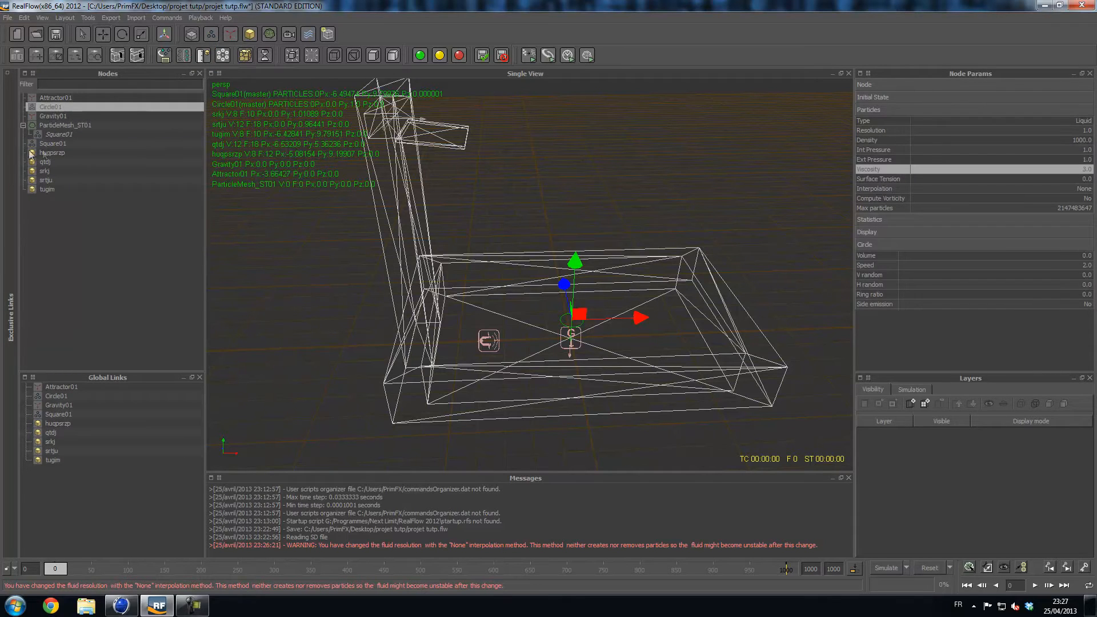
left_click(46, 133)
left_click(49, 105)
left_click_drag(56, 130, 56, 109)
left_click(87, 127)
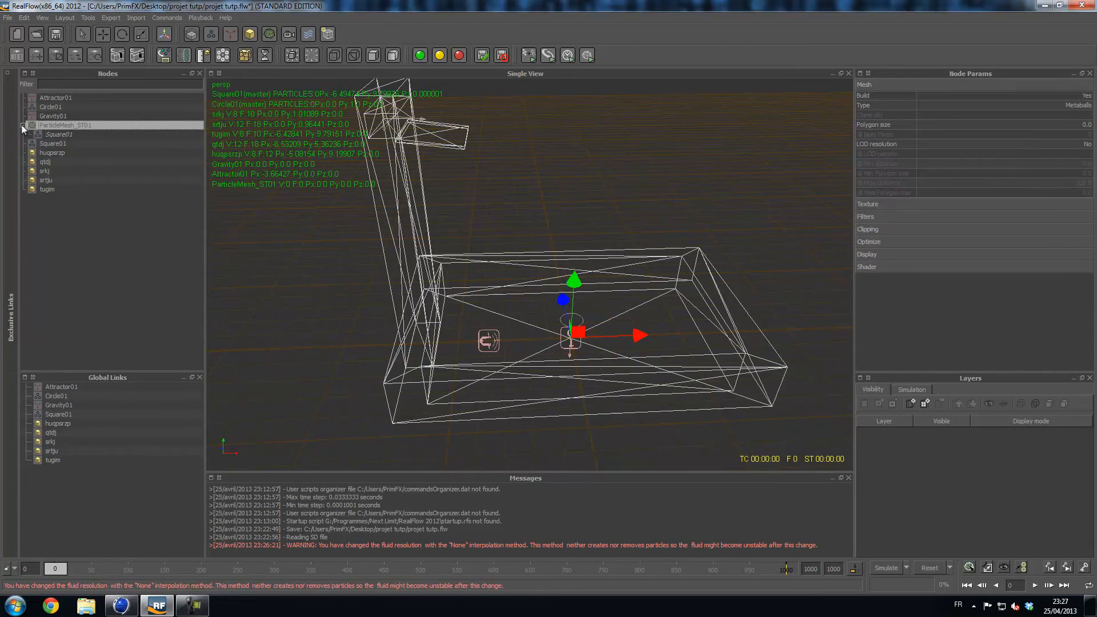
left_click(51, 107)
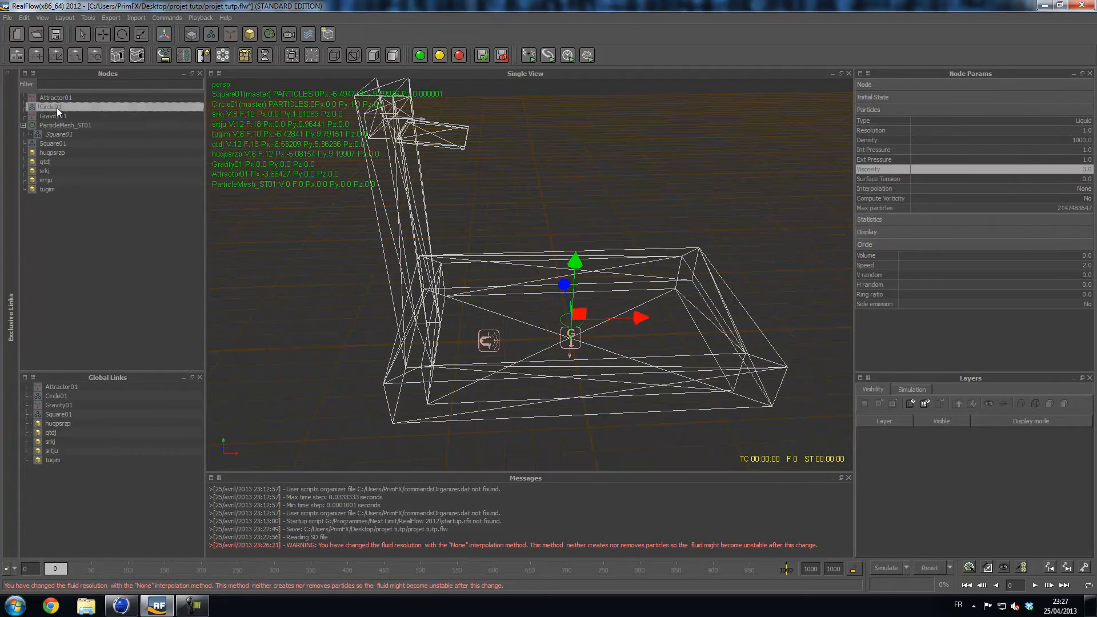
key("Delete")
Select the Square01 emitter inside the particle mesh and save the project.
left_click(46, 118)
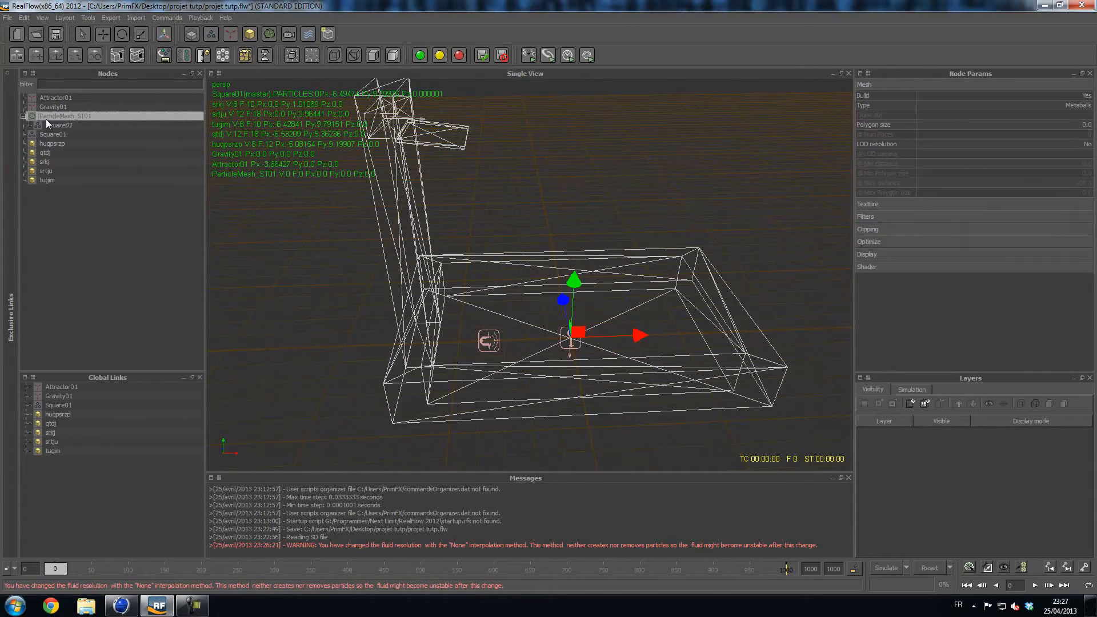
left_click(53, 124)
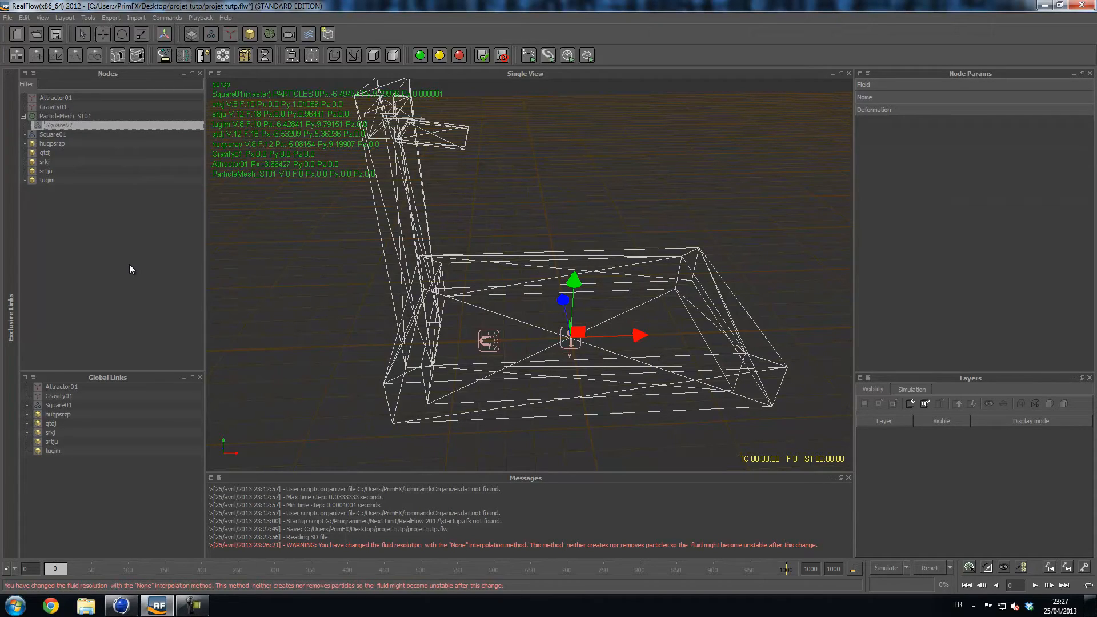
key("ctrl+s")
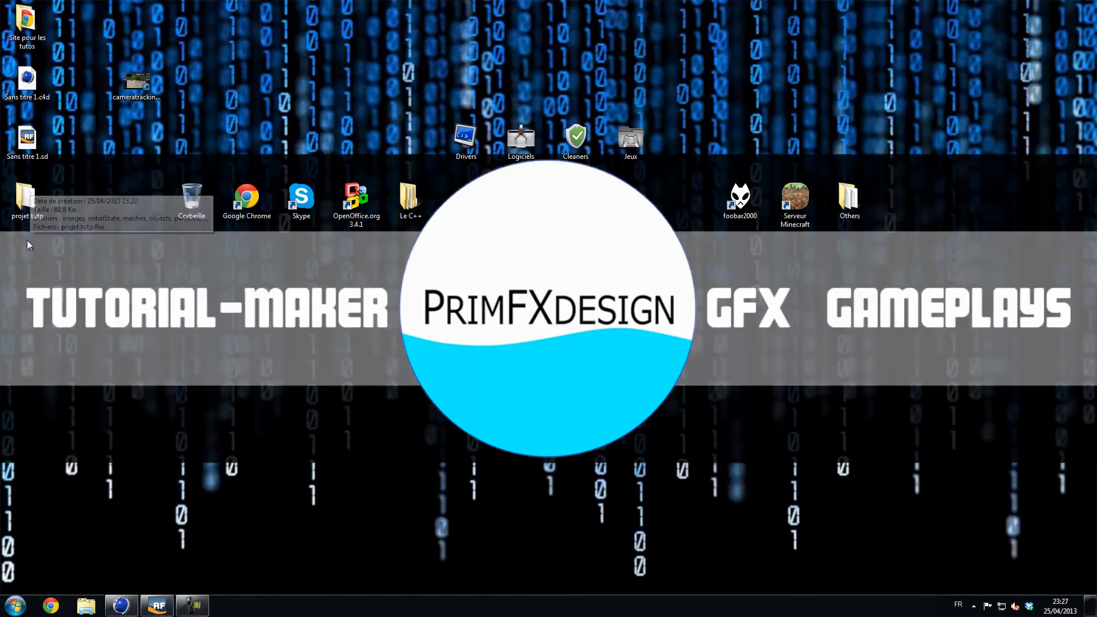
Switch to the desktop and open the meshes folder inside the projet tutp folder.
left_click(25, 200)
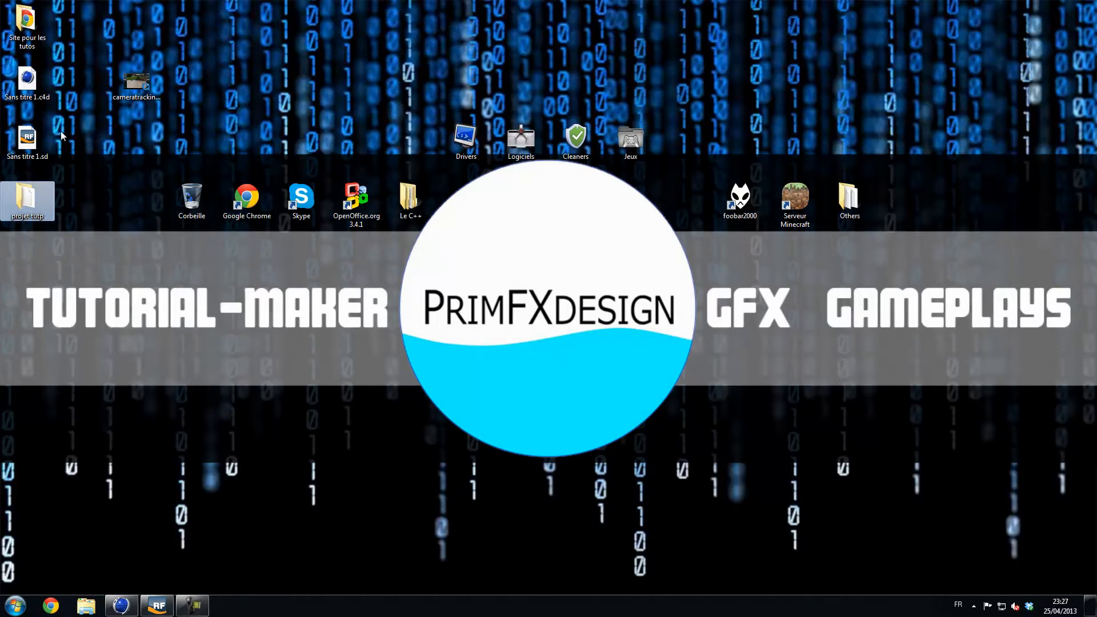
double_click(31, 213)
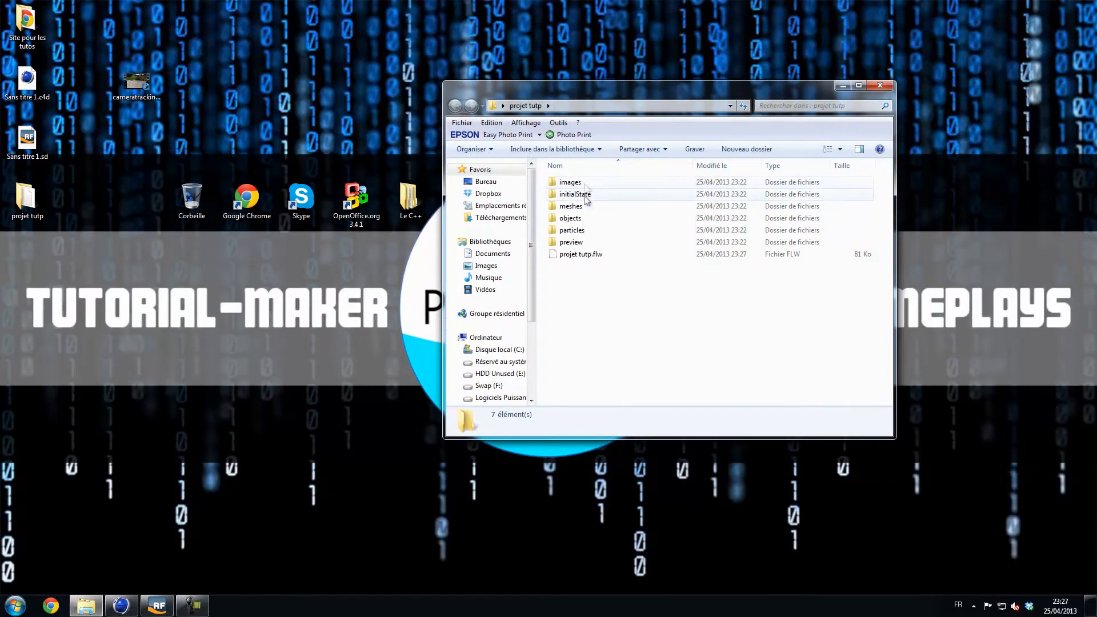
double_click(577, 201)
left_click_drag(569, 273, 667, 321)
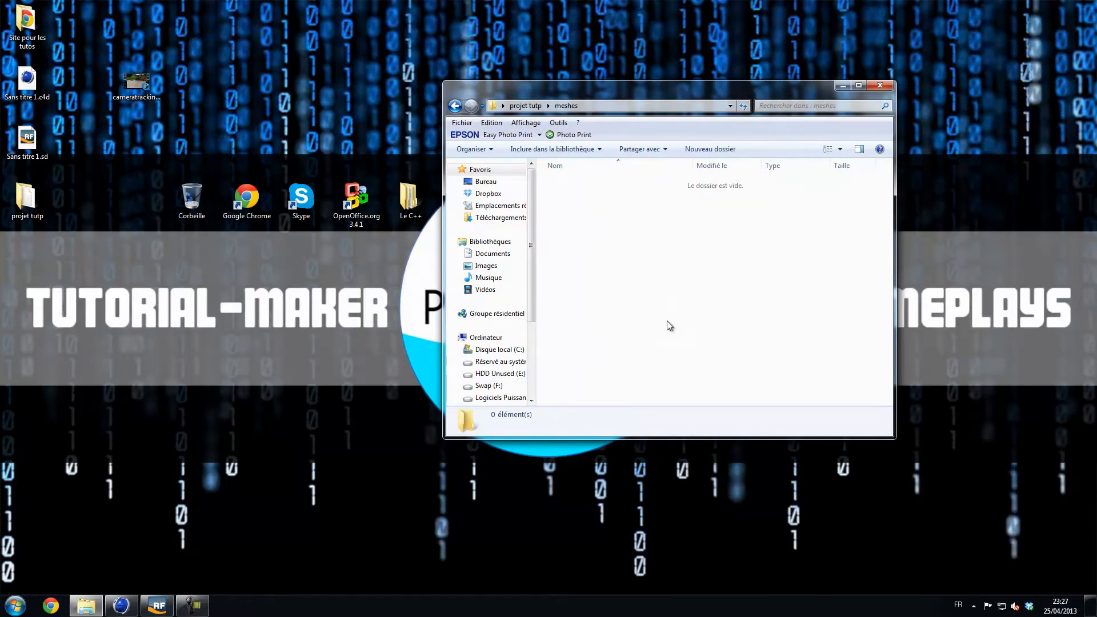
Switch back to RealFlow and start the fluid simulation.
left_click(157, 606)
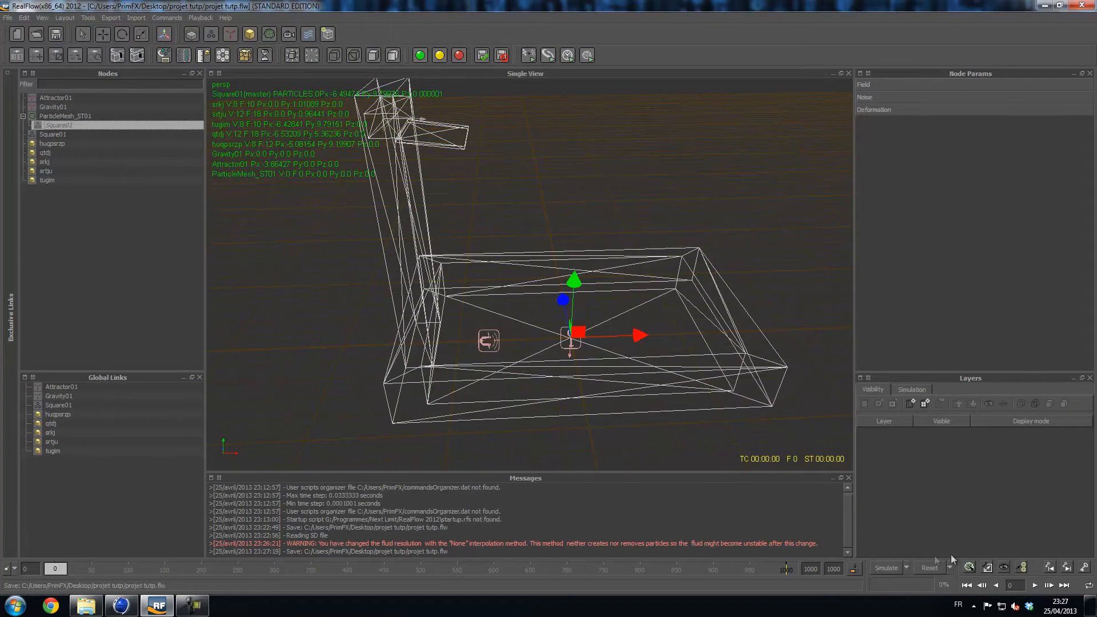
left_click(887, 569)
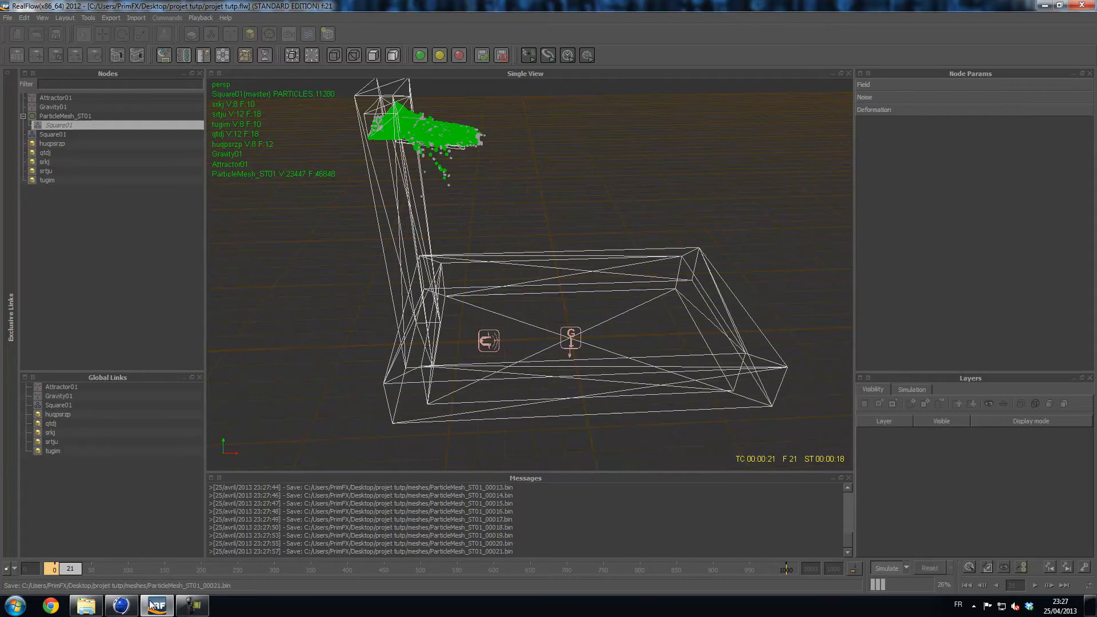
Switch to the meshes folder in Windows Explorer, review its ParticleMesh_ST01 .bin files, and return to RealFlow.
left_click(1088, 606)
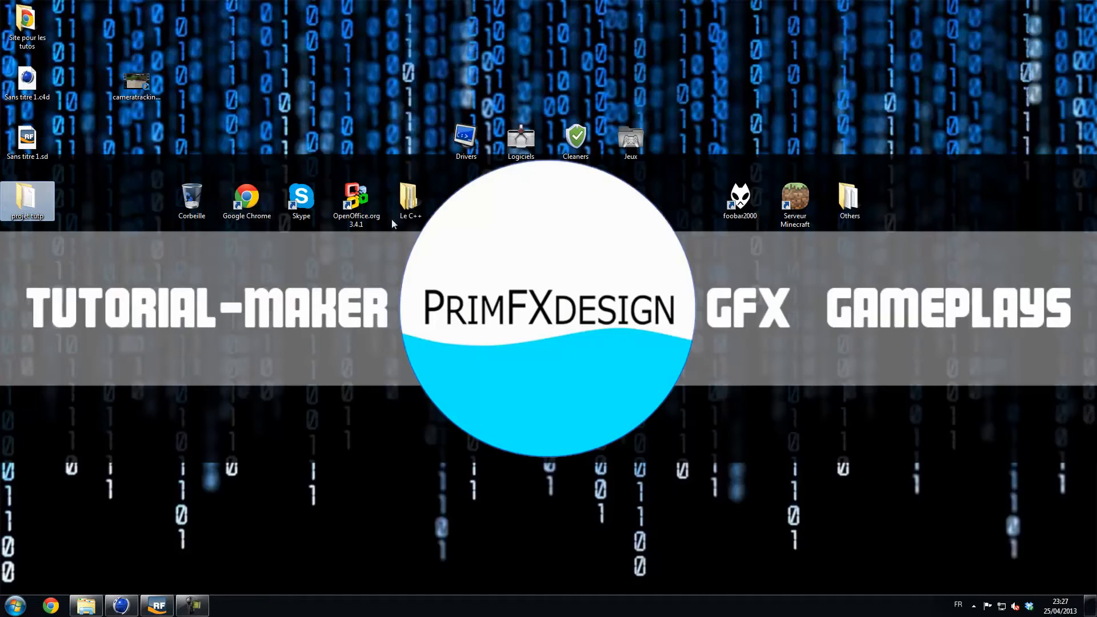
left_click(85, 605)
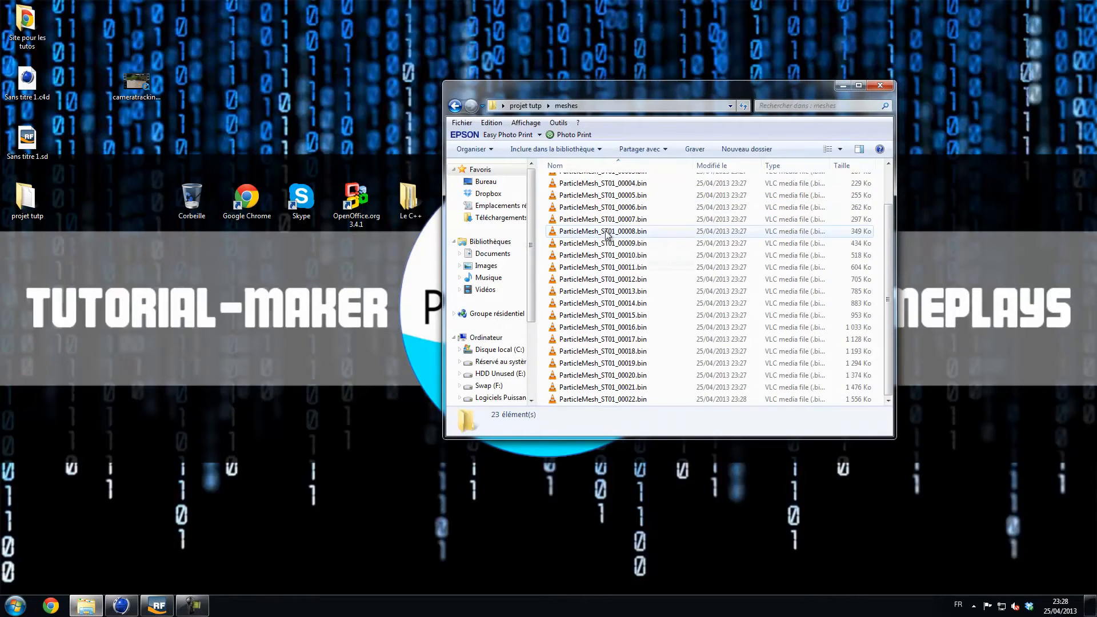
scroll(613, 279, "up", 2)
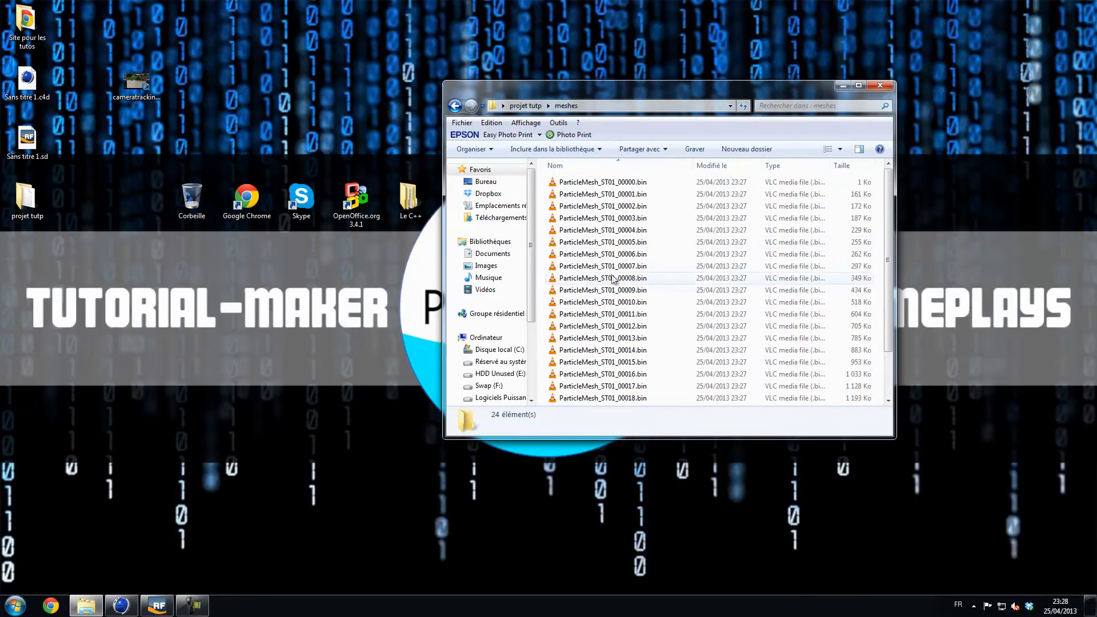
scroll(605, 377, "down", 2)
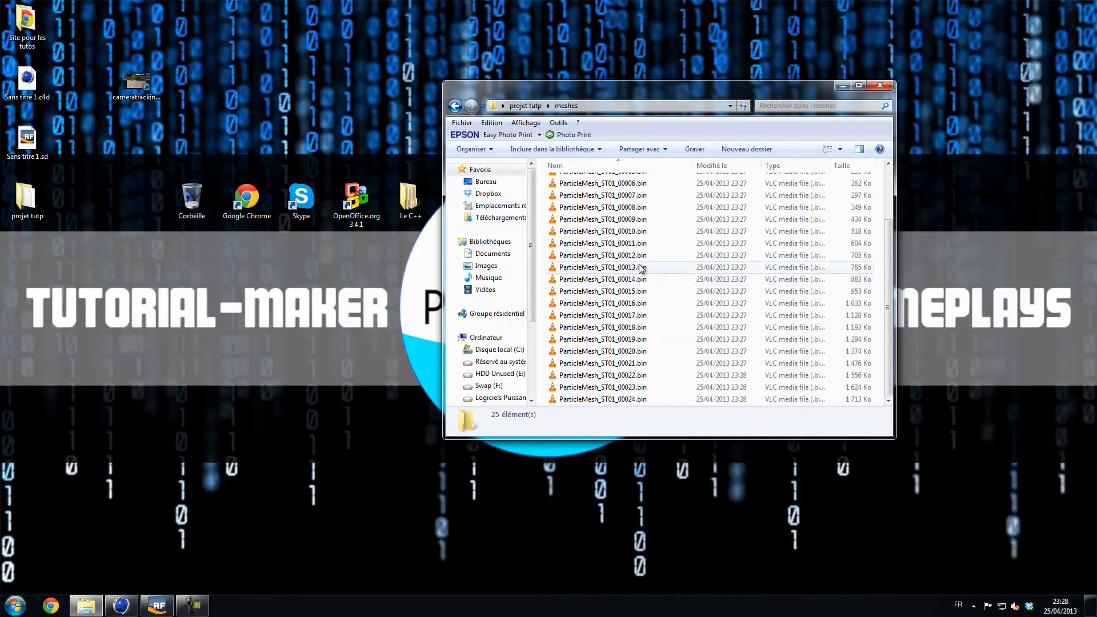
scroll(638, 351, "up", 2)
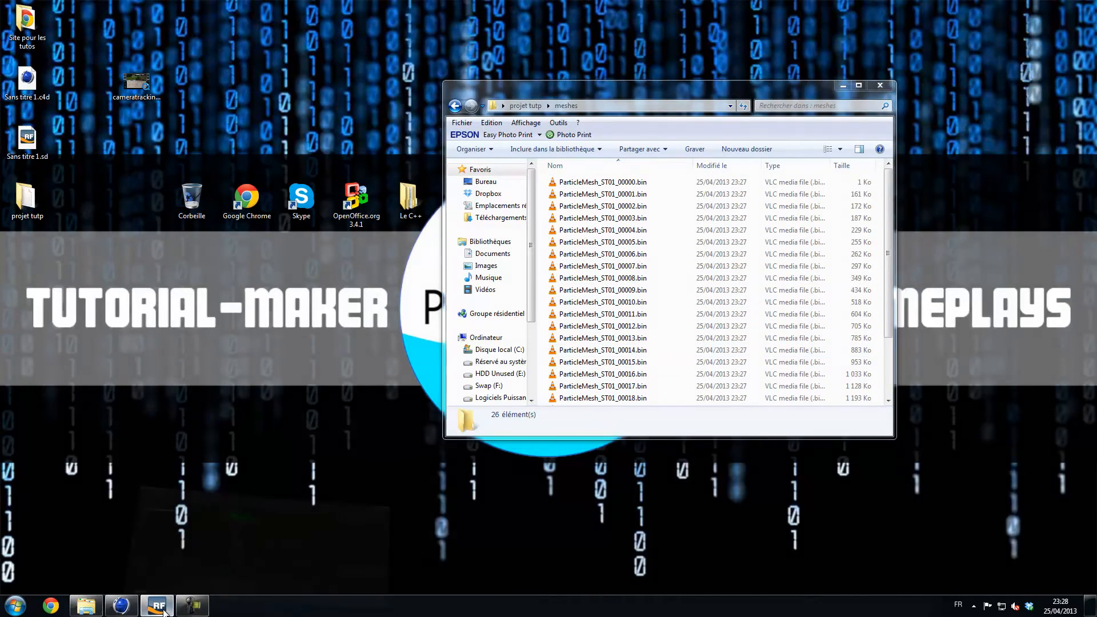
left_click(160, 607)
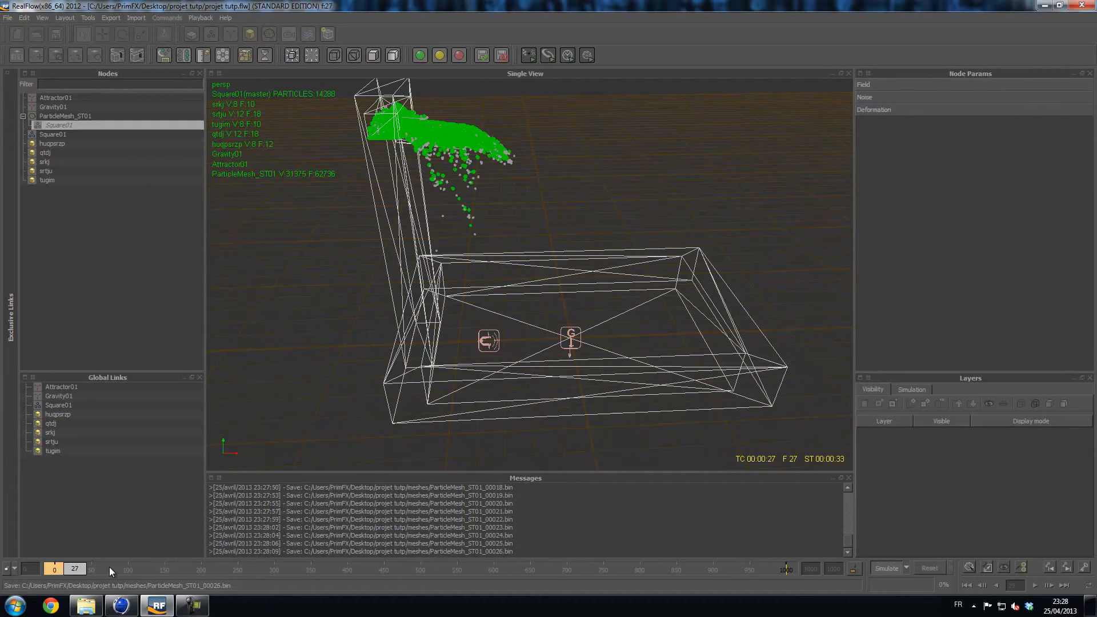
Switch to Cinema 4D, add a RealFlow Mesh Importer to the fountain scene and select it.
left_click(121, 605)
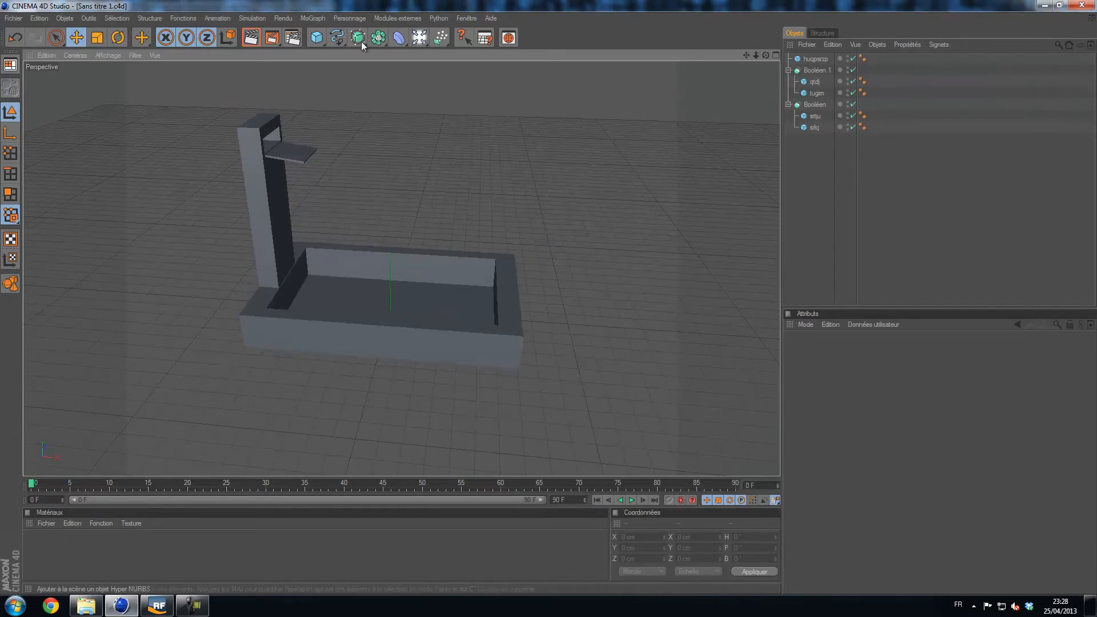
left_click(398, 18)
mouse_move(405, 60)
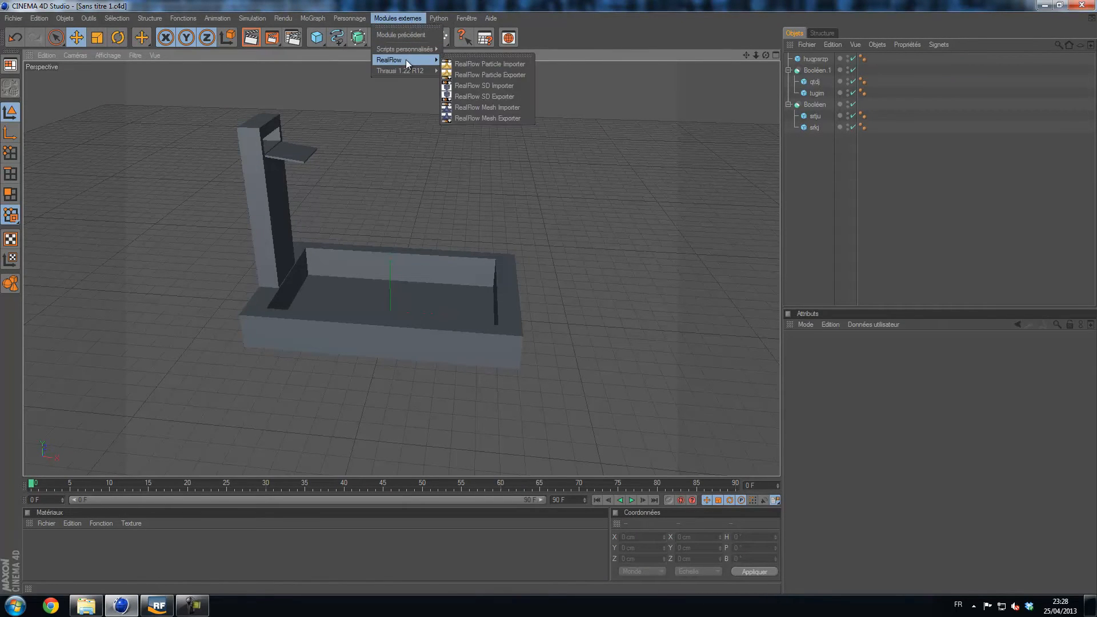
left_click(472, 108)
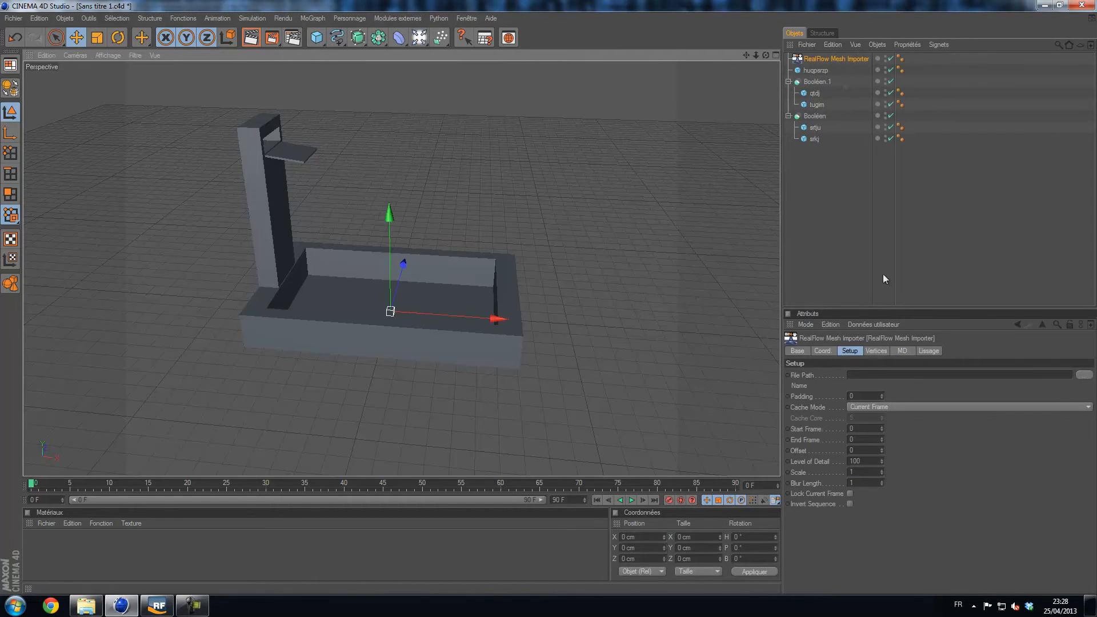
left_click(850, 52)
left_click(849, 58)
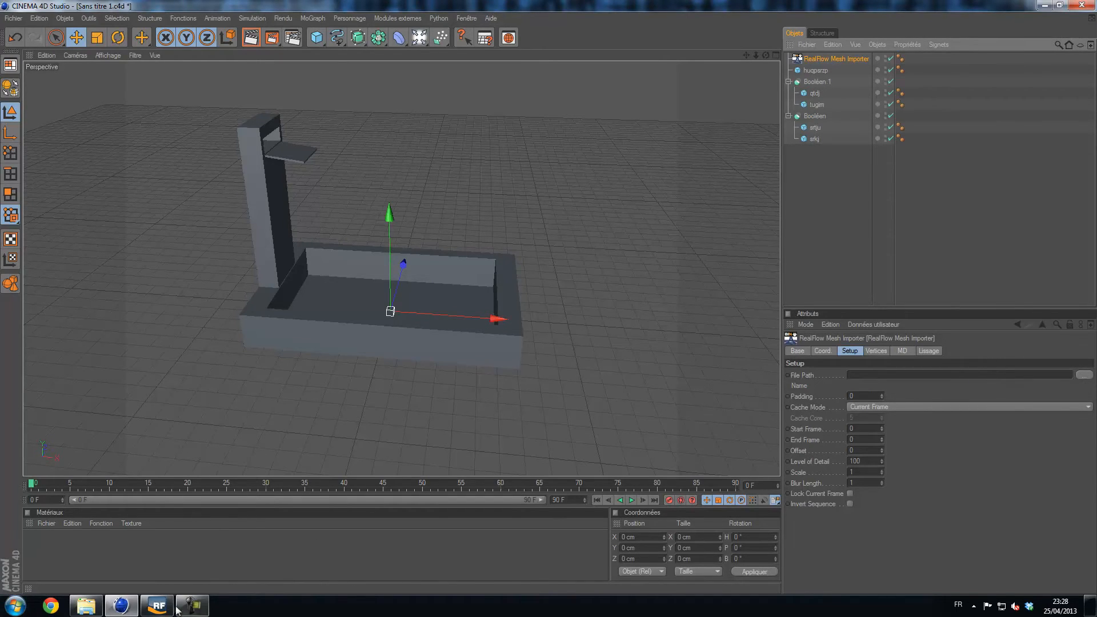
Switch back to RealFlow and stop the running simulation at about frame 35.
left_click(158, 605)
left_click(880, 569)
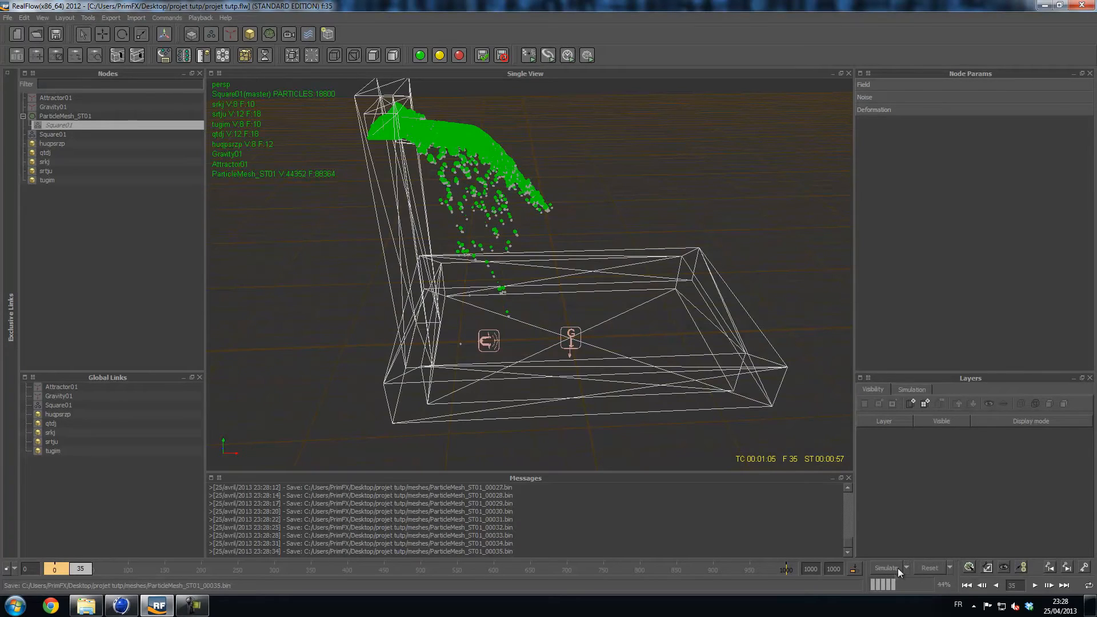
left_click(929, 568)
left_click_drag(522, 265, 497, 243)
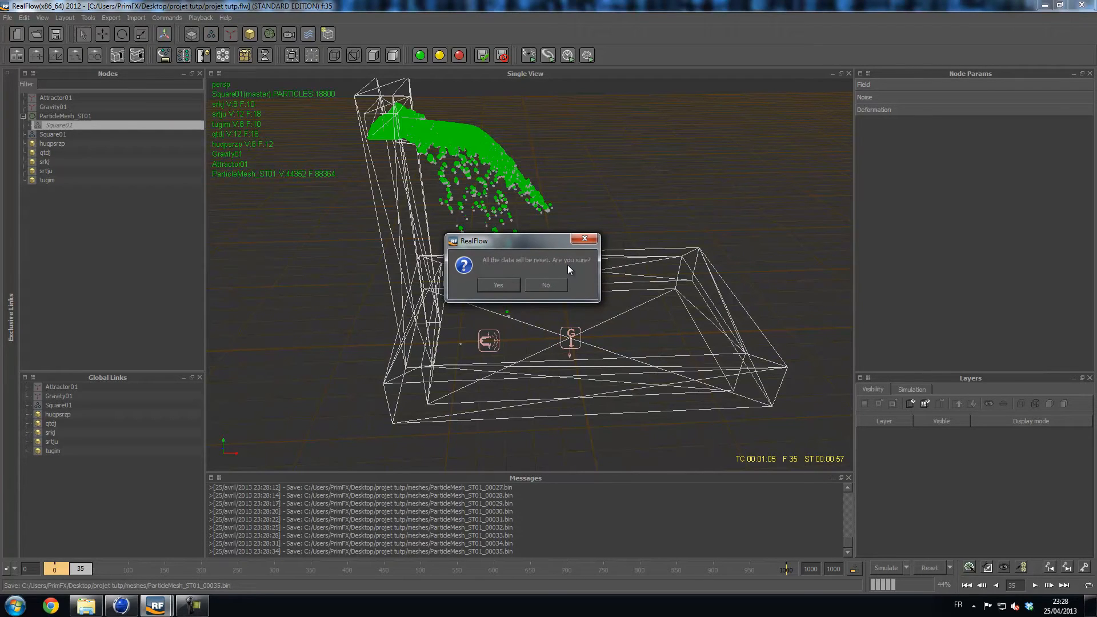
left_click(560, 284)
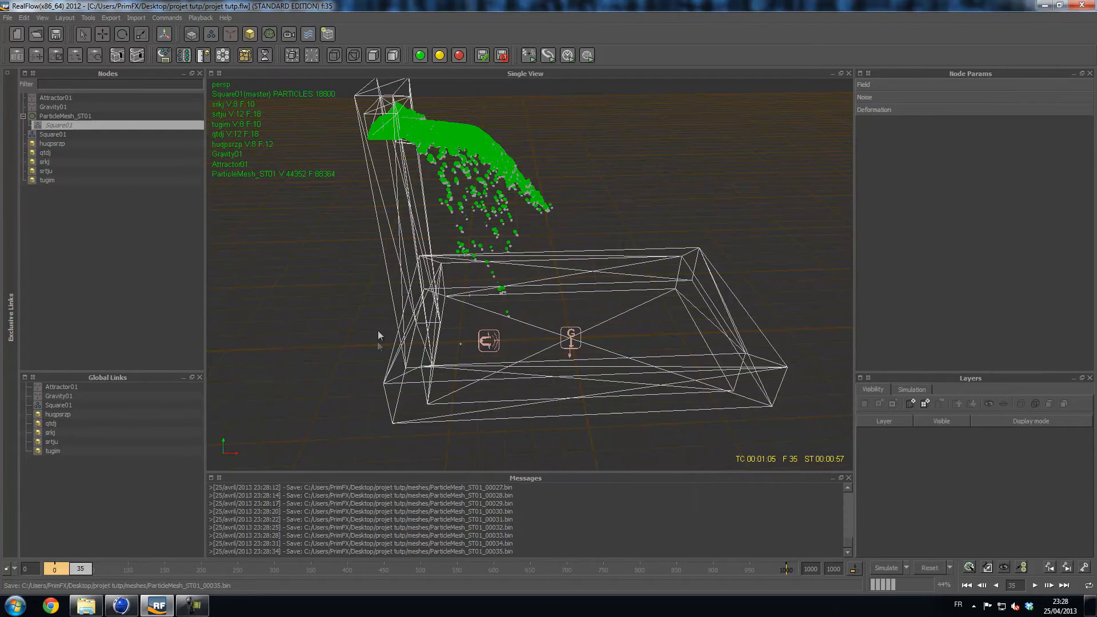
Save the RealFlow project and close RealFlow to return to Cinema 4D.
key("ctrl+s")
left_click(1081, 6)
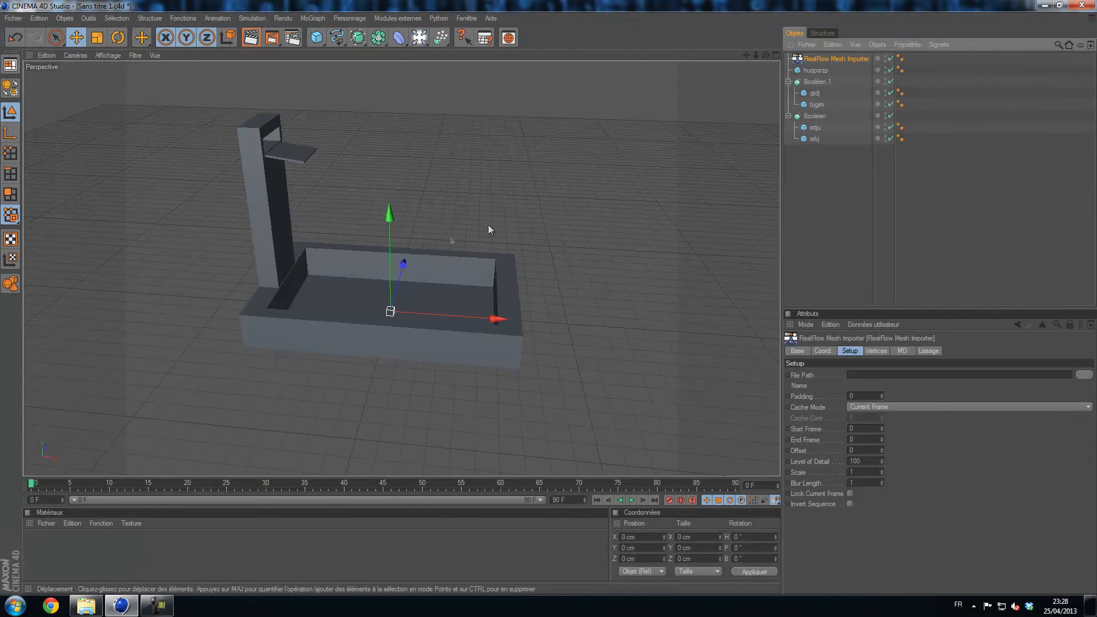
Try to load ParticleMesh_ST01_00000.bin from the desktop project's meshes folder into the RealFlow Mesh Importer's file path.
left_click(1084, 375)
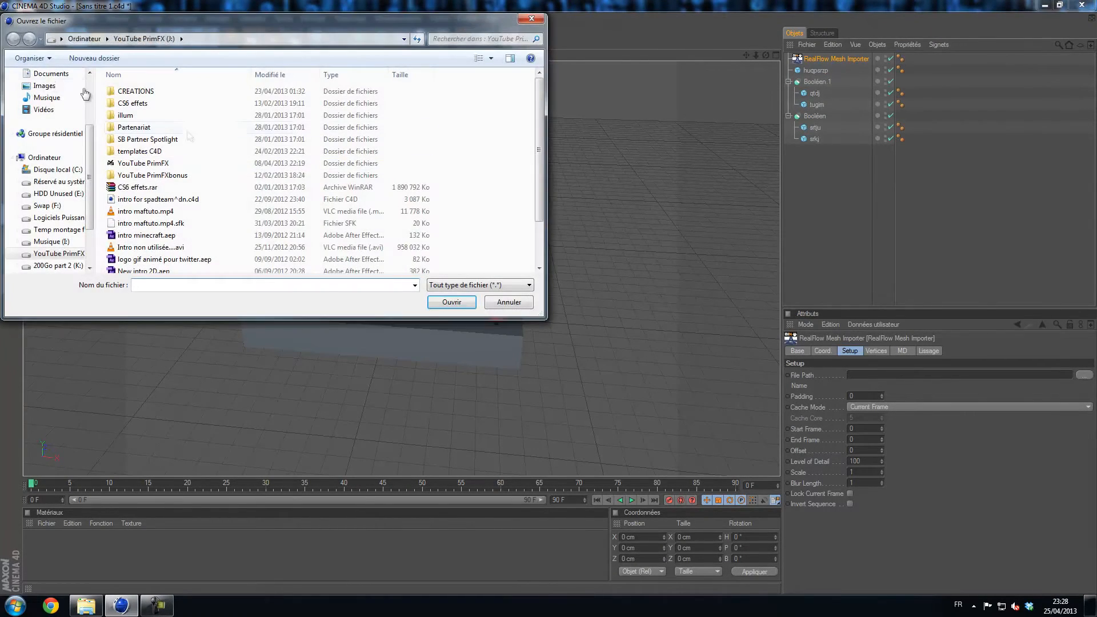
left_click(45, 90)
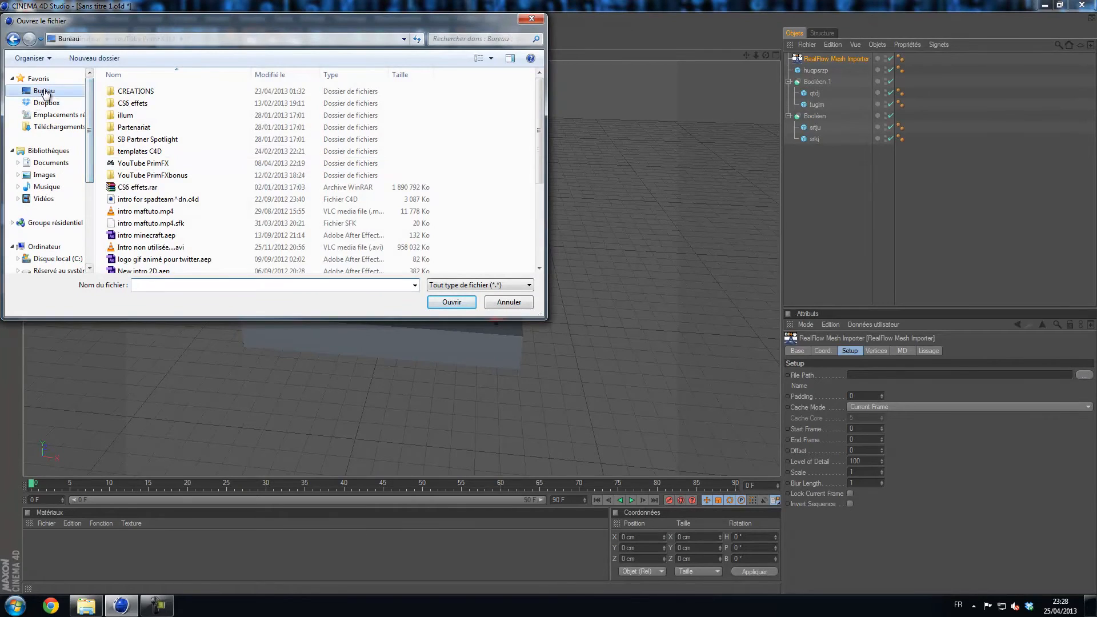
scroll(402, 204, "down", 1)
scroll(402, 204, "down", 1)
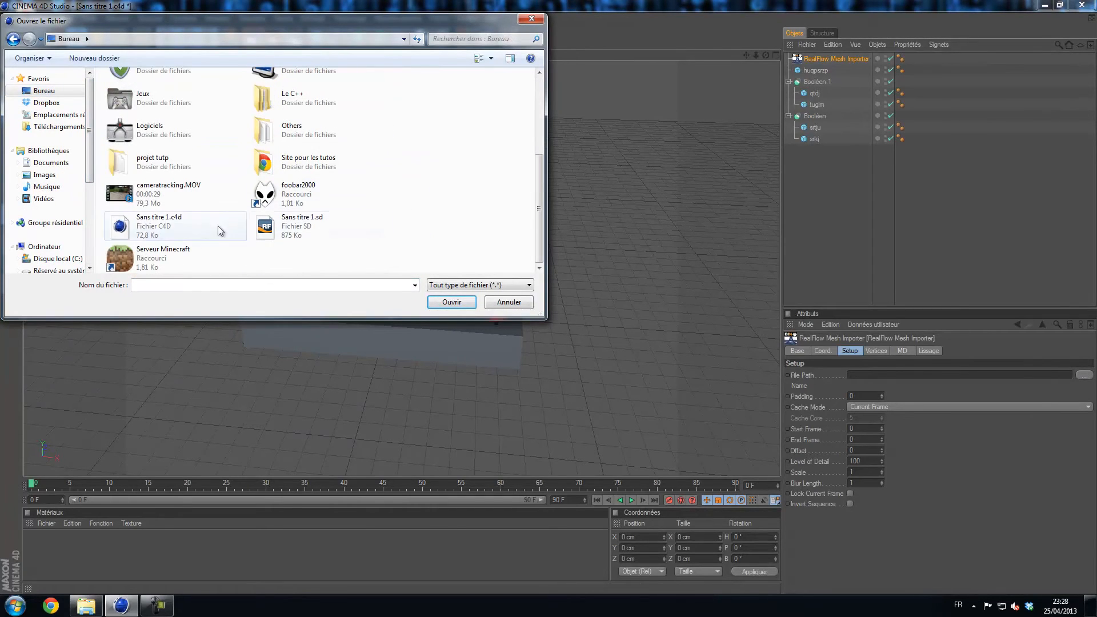
double_click(174, 168)
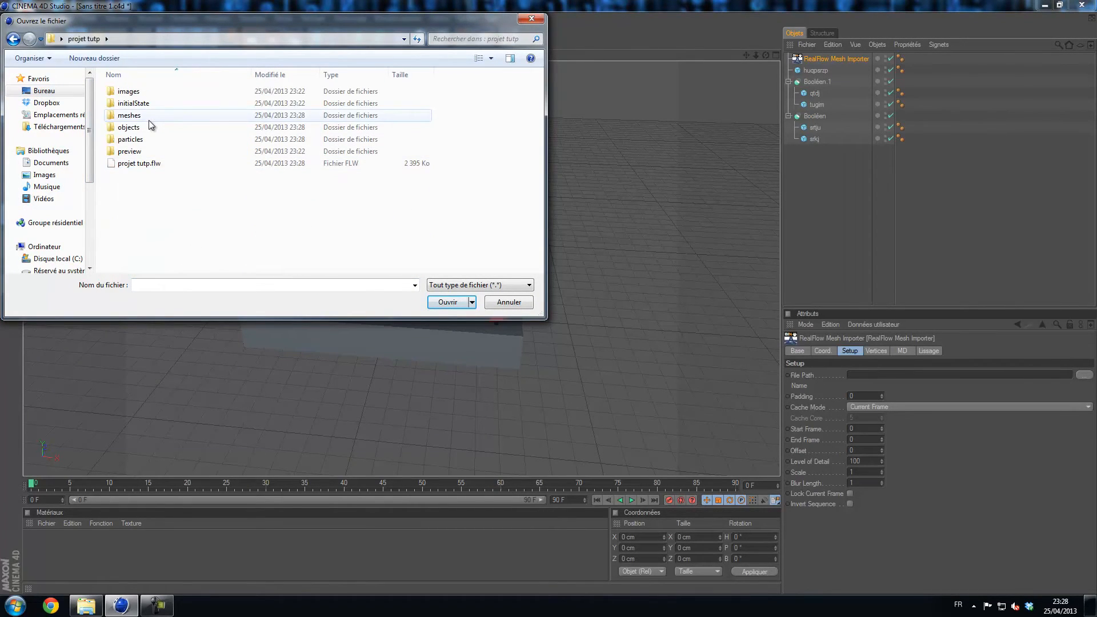
double_click(149, 117)
left_click(181, 92)
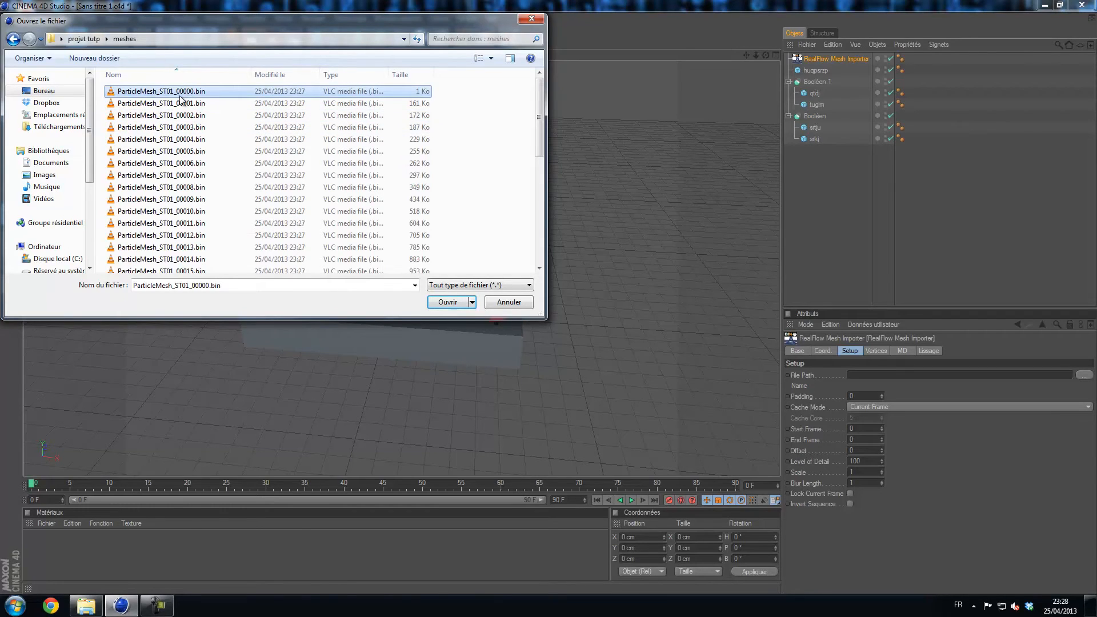
left_click(171, 75)
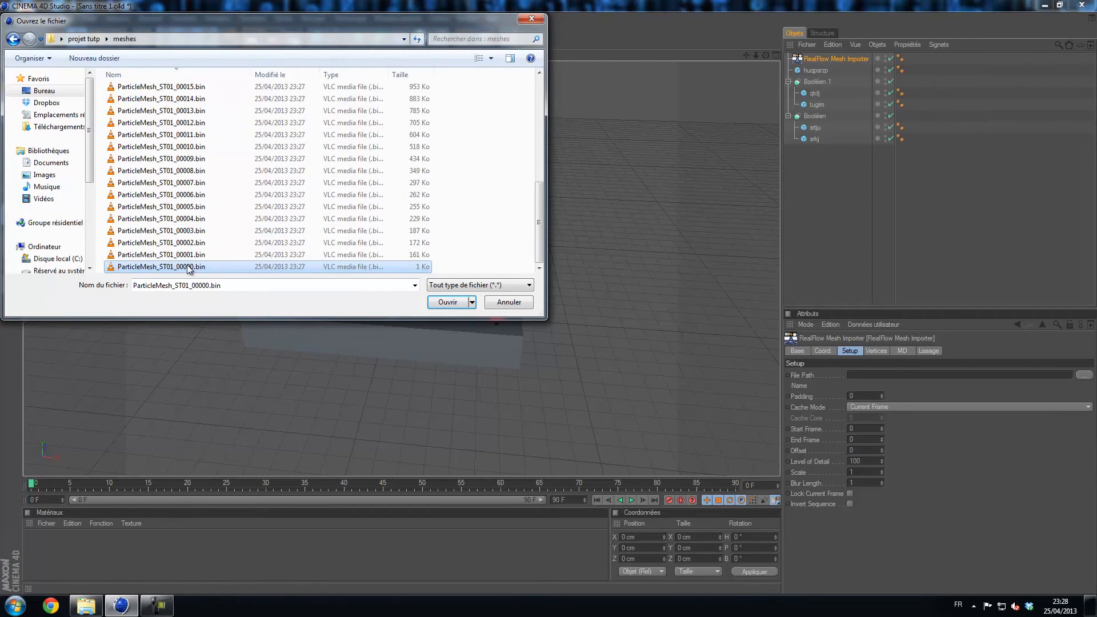
scroll(183, 268, "up", 5)
scroll(180, 270, "down", 5)
left_click(436, 303)
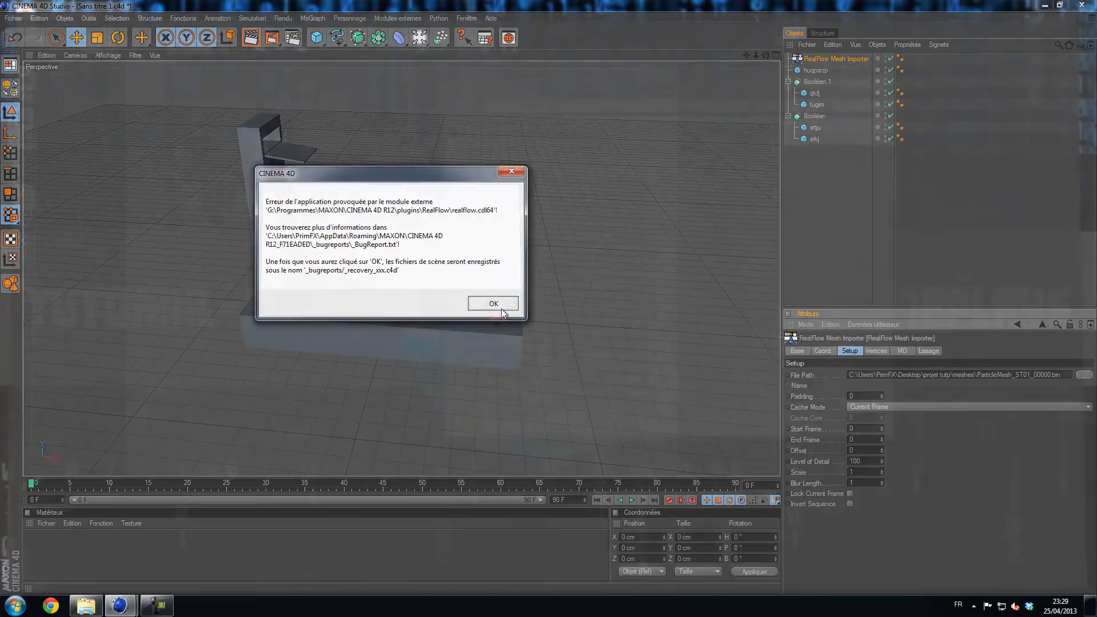
left_click(501, 310)
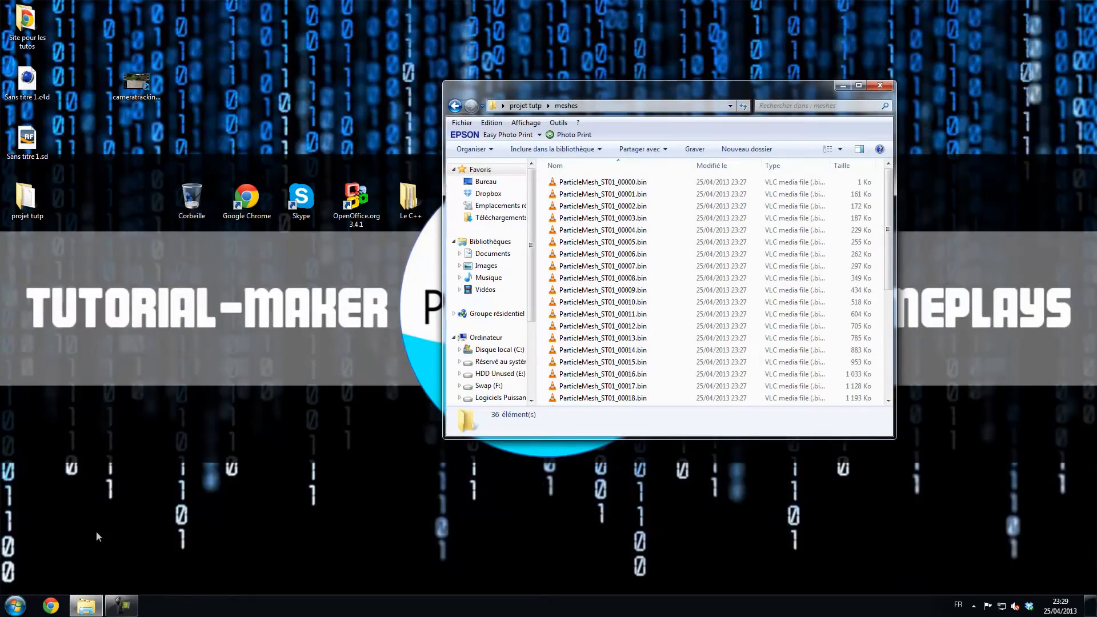
Restart Cinema 4D, dismiss the bug report form without sending it, and reopen the recent scene Sans titre 1.c4d.
left_click(15, 606)
left_click(73, 254)
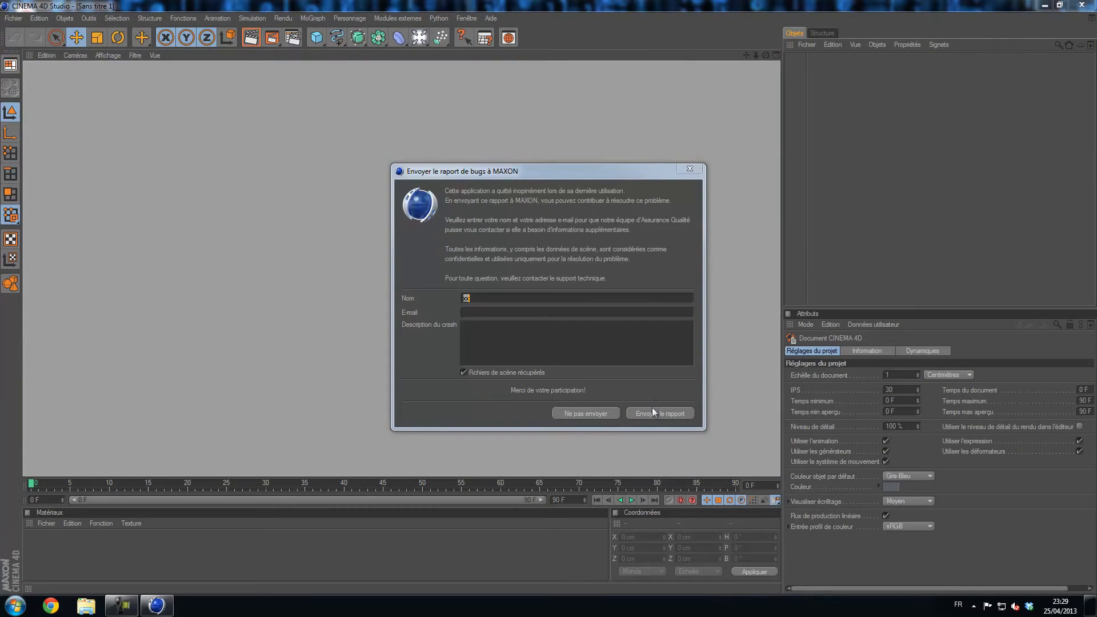
left_click(690, 169)
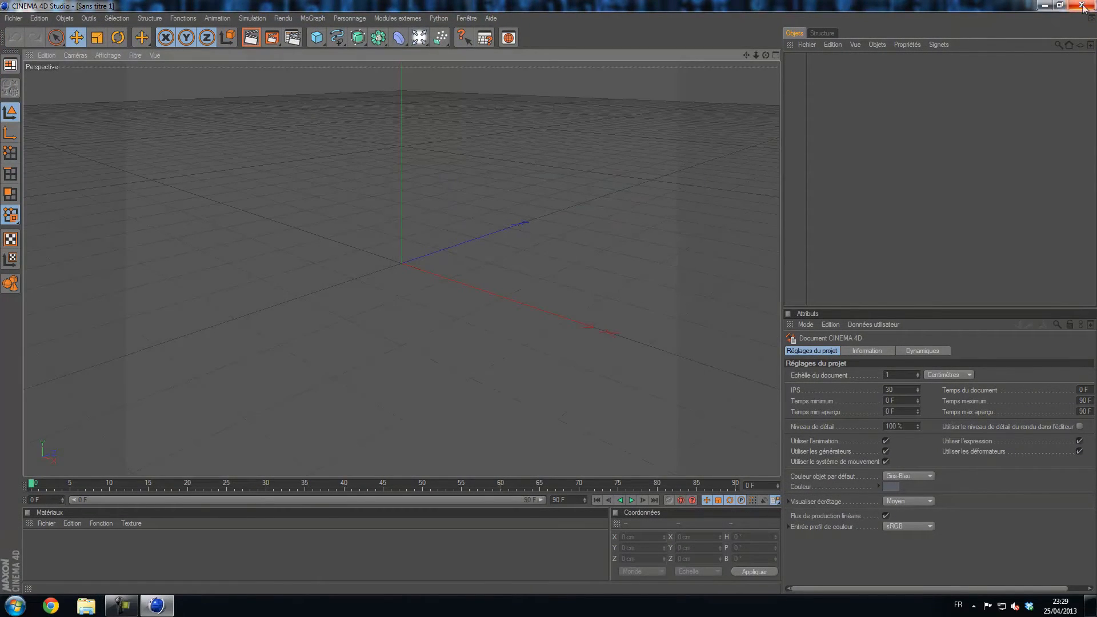
left_click(14, 18)
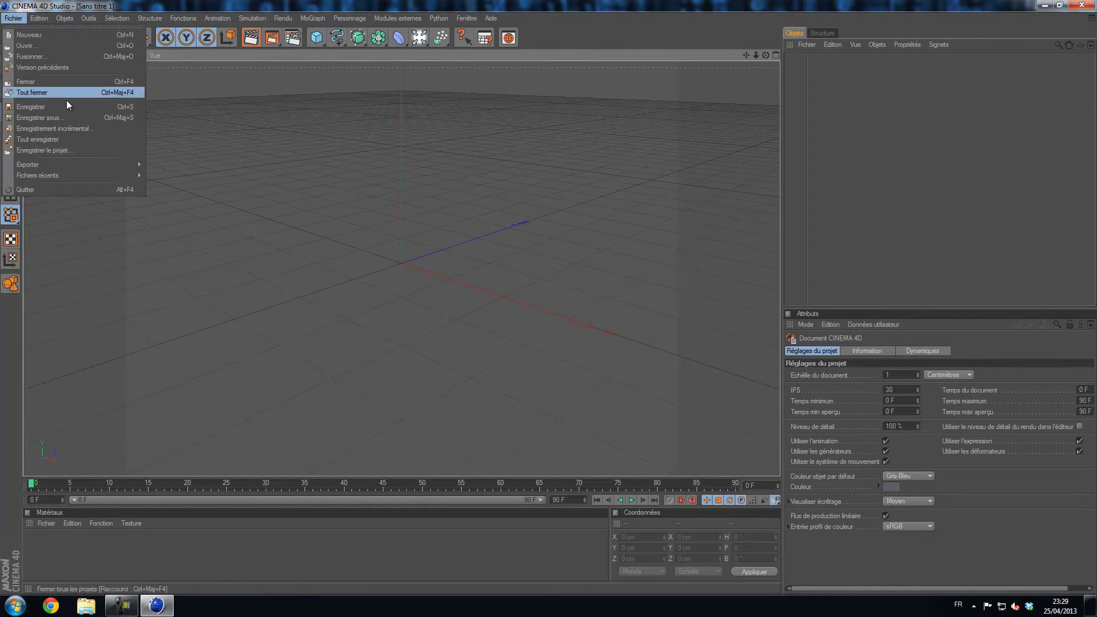
mouse_move(88, 176)
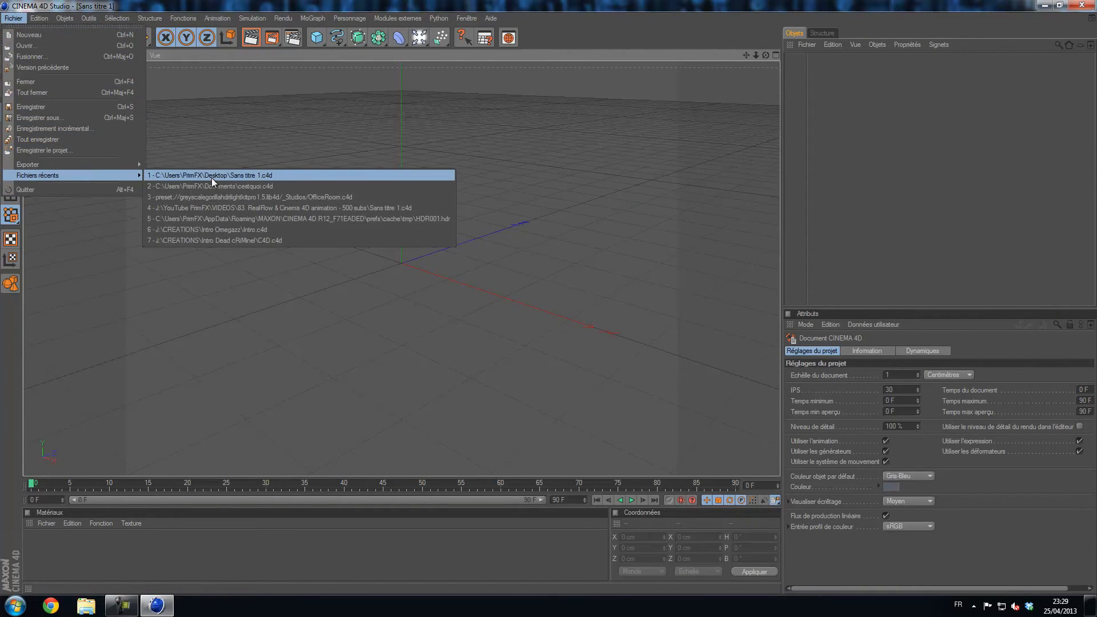
left_click(227, 176)
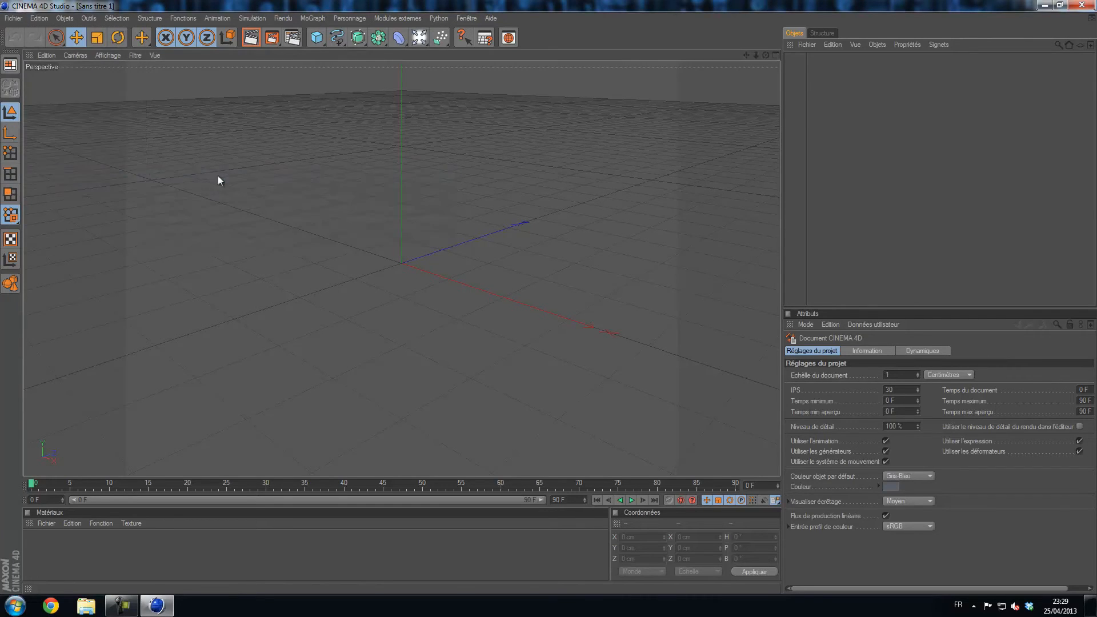
Review the contents of the projet tutp folder on the desktop and close its window.
key("super+d")
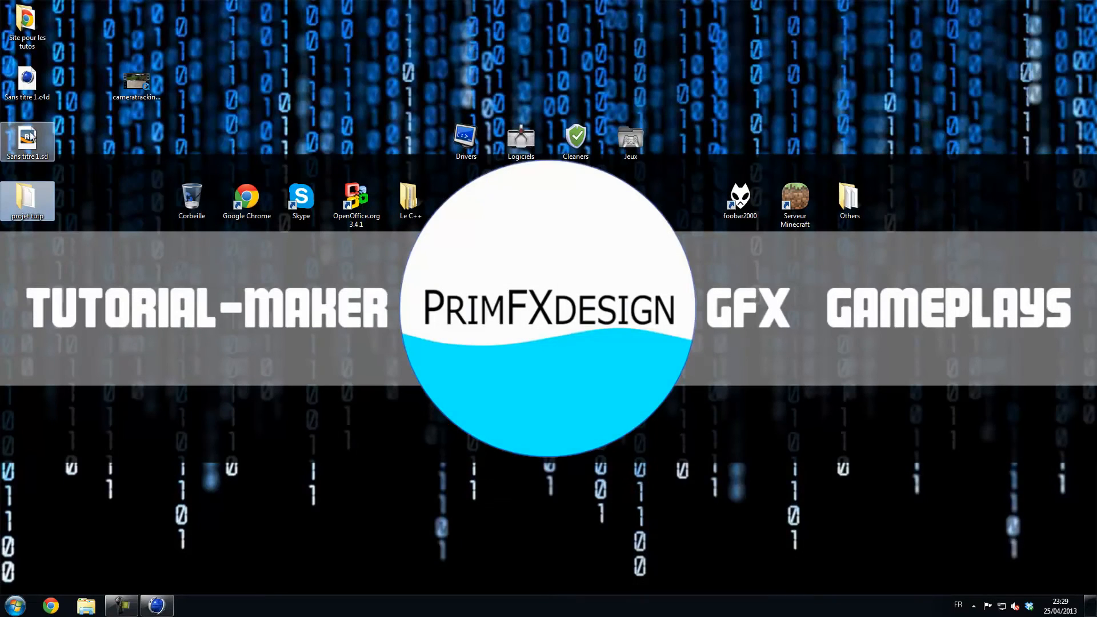
double_click(26, 199)
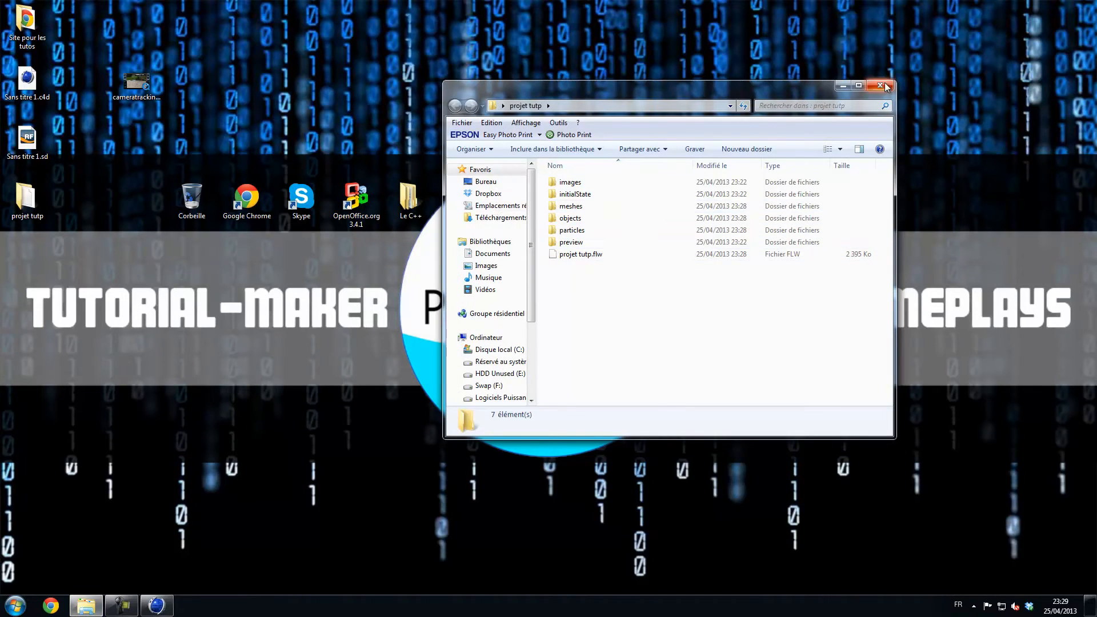
key("alt+F4")
Start RealFlow again and open the existing project projet tutp.flw from the projet tutp folder on the desktop.
left_click(3, 609)
left_click(69, 270)
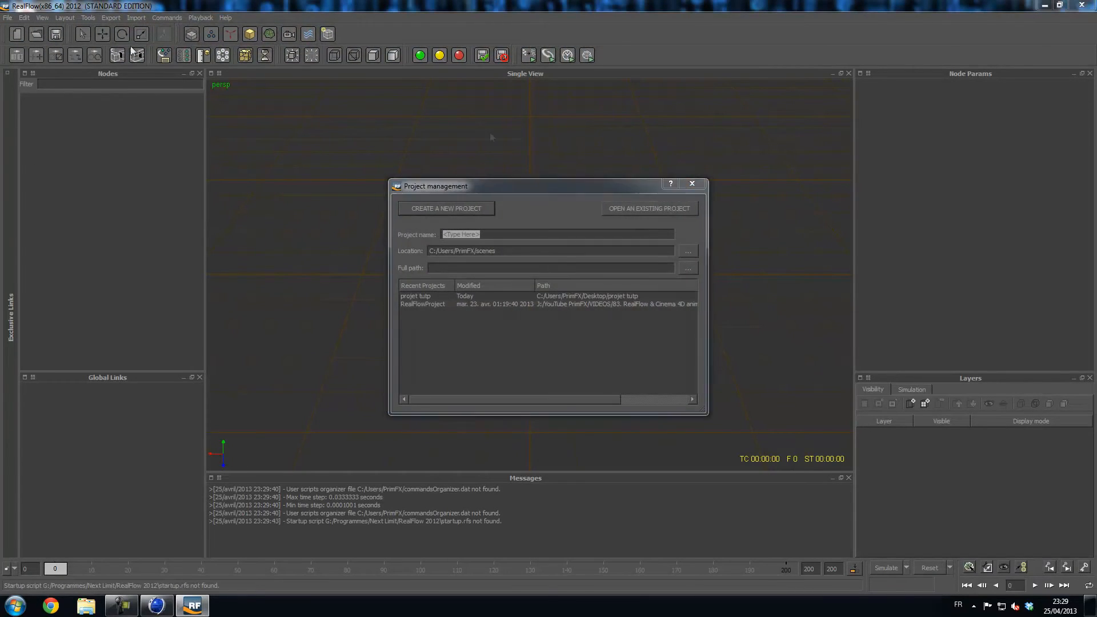
left_click(650, 210)
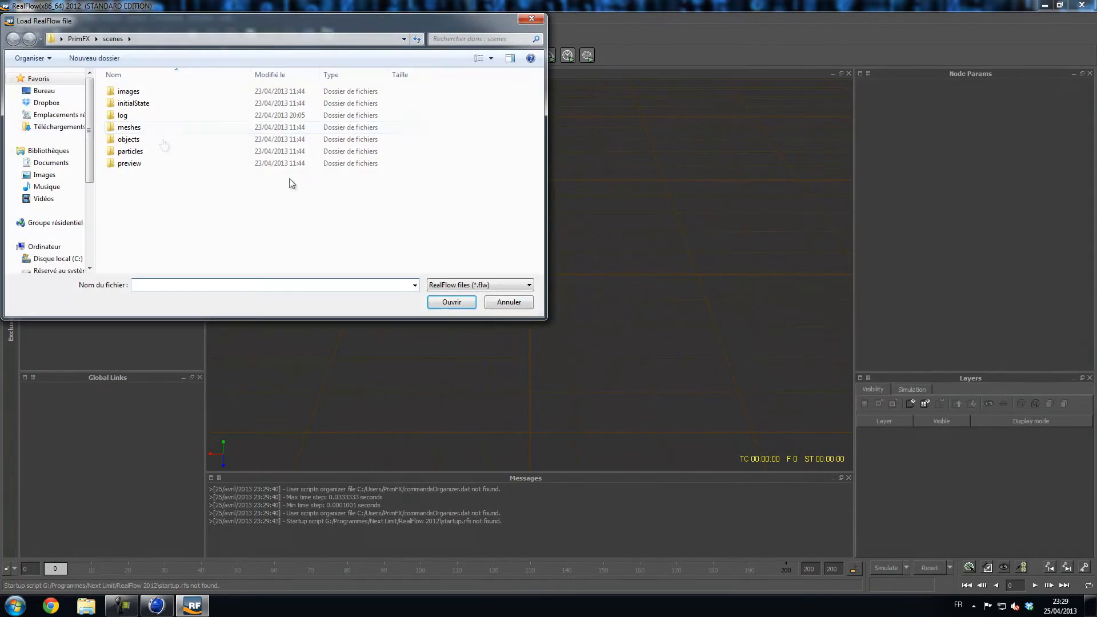
left_click(78, 38)
left_click(44, 91)
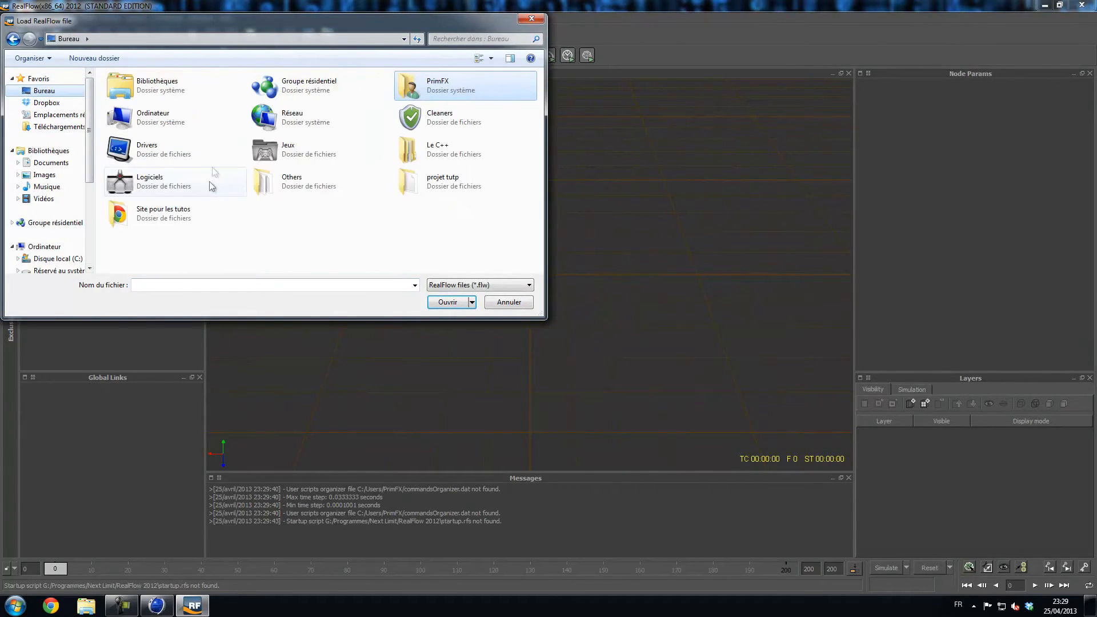
left_click(491, 196)
left_click(455, 302)
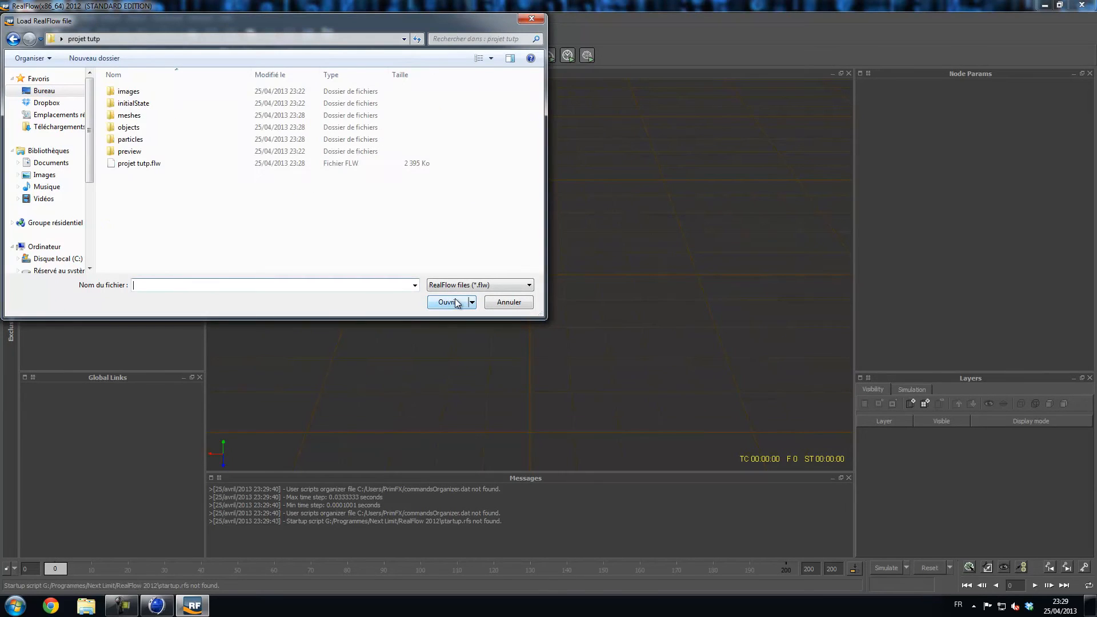
left_click(142, 163)
left_click(454, 303)
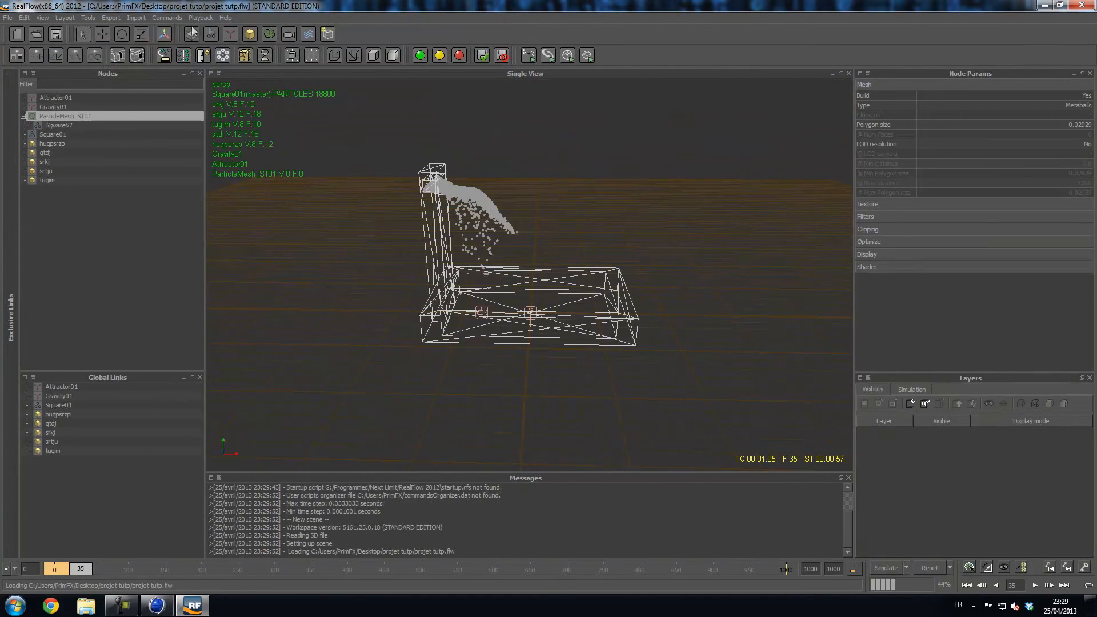
Enable export of all resources in Export Central and close it.
left_click(104, 17)
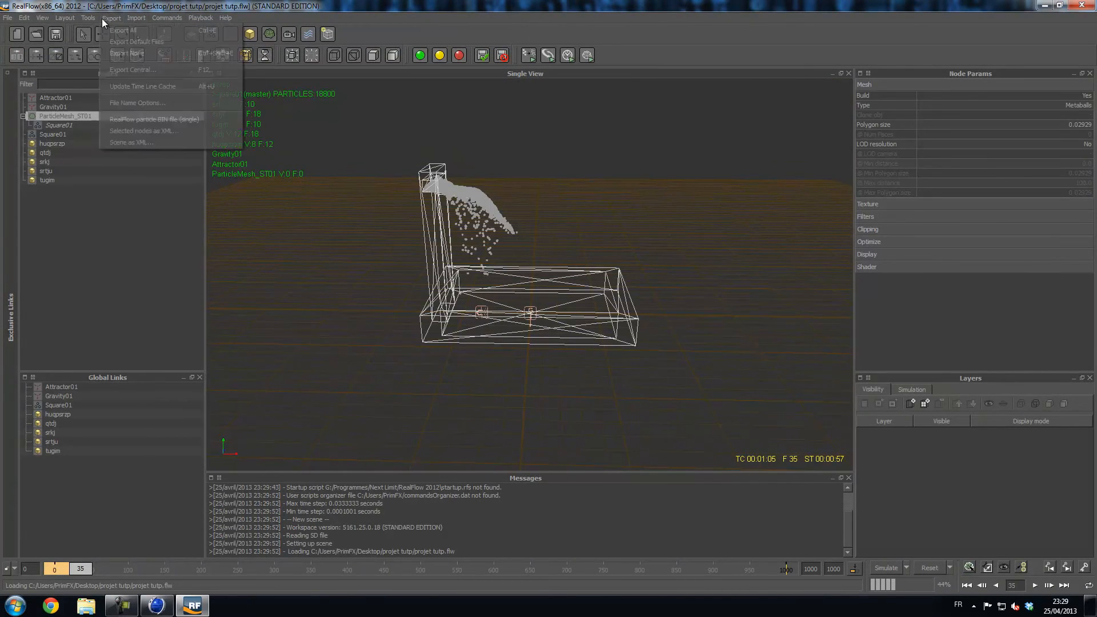
left_click(121, 70)
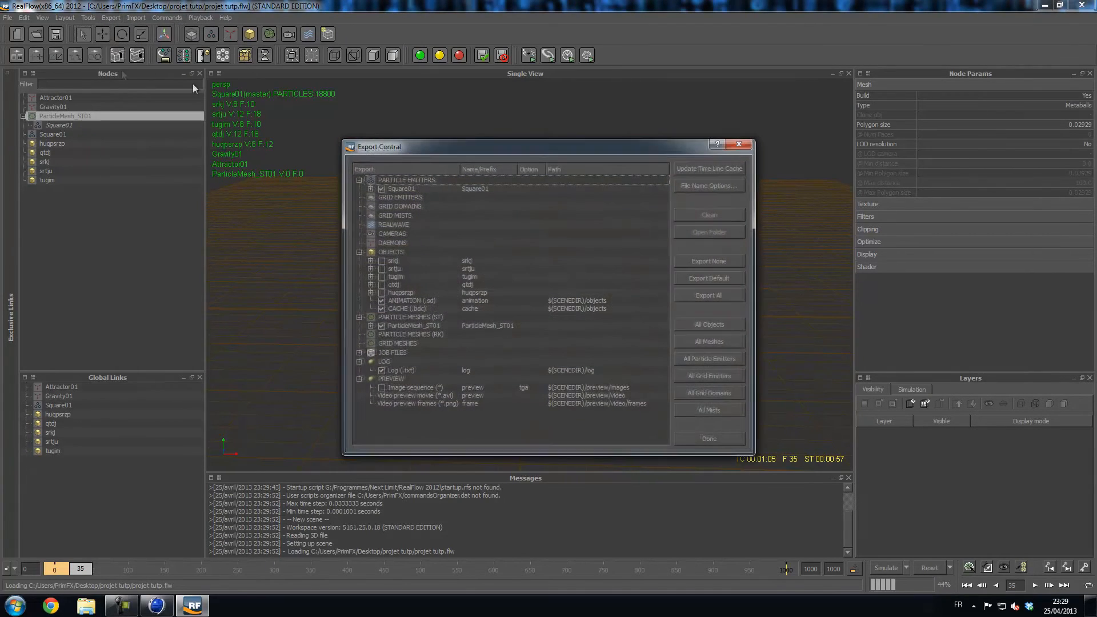
left_click(709, 296)
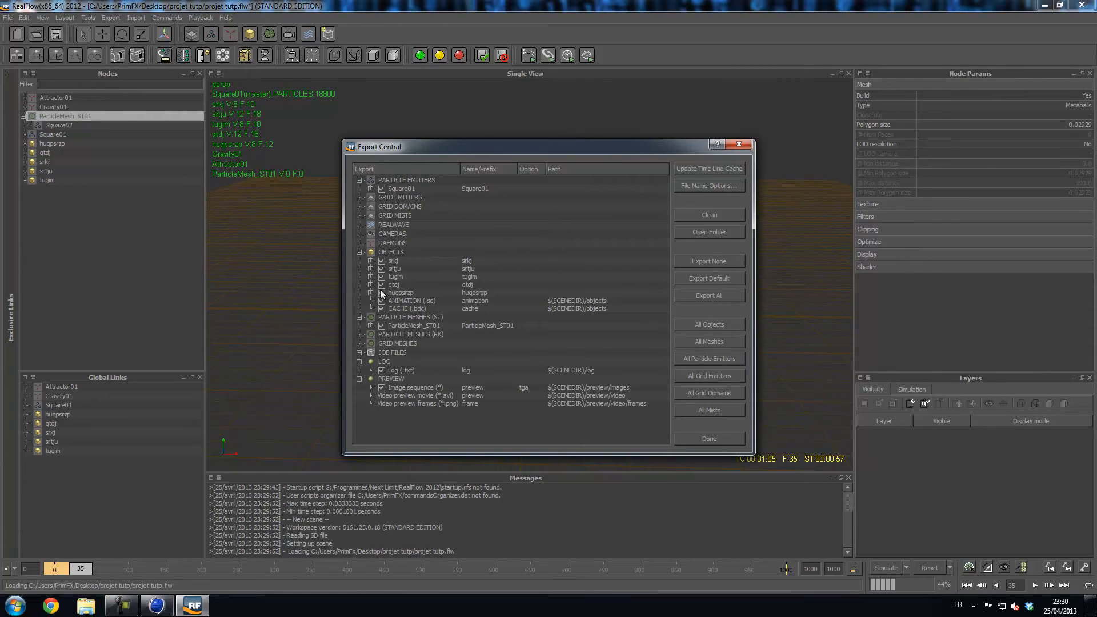
left_click(711, 439)
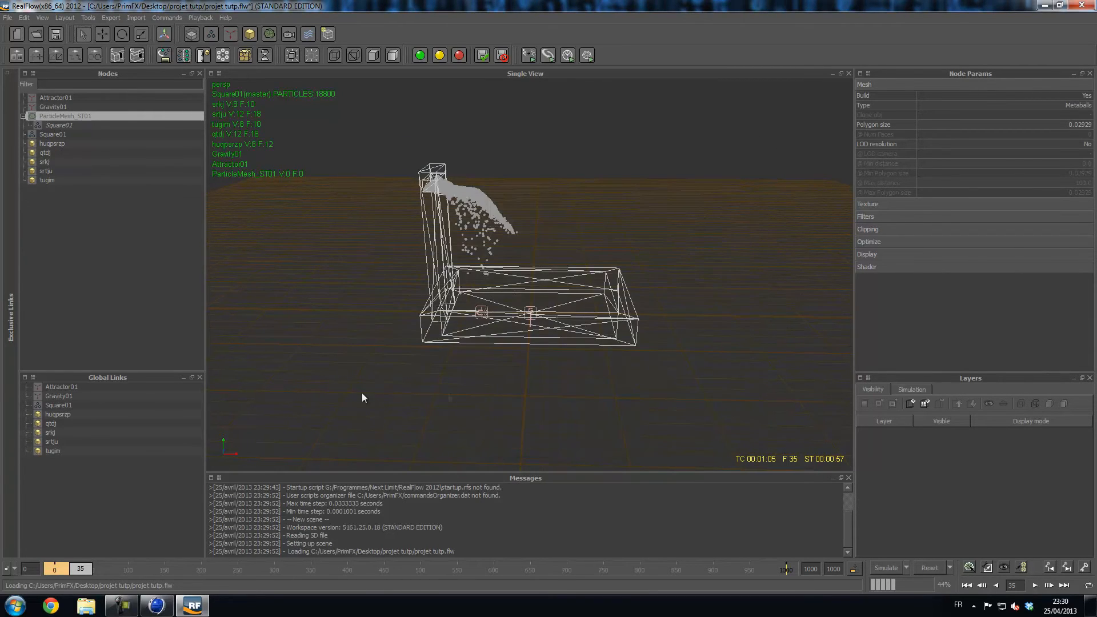
Switch to Cinema 4D and add a RealFlow Mesh Importer to the fountain scene.
left_click(156, 605)
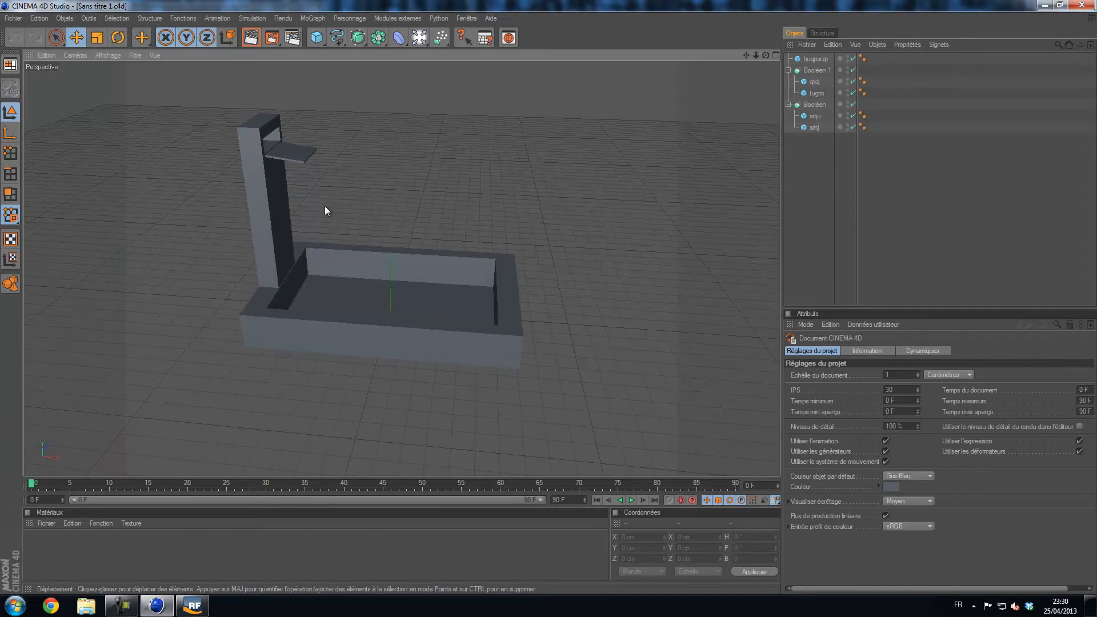
left_click(347, 19)
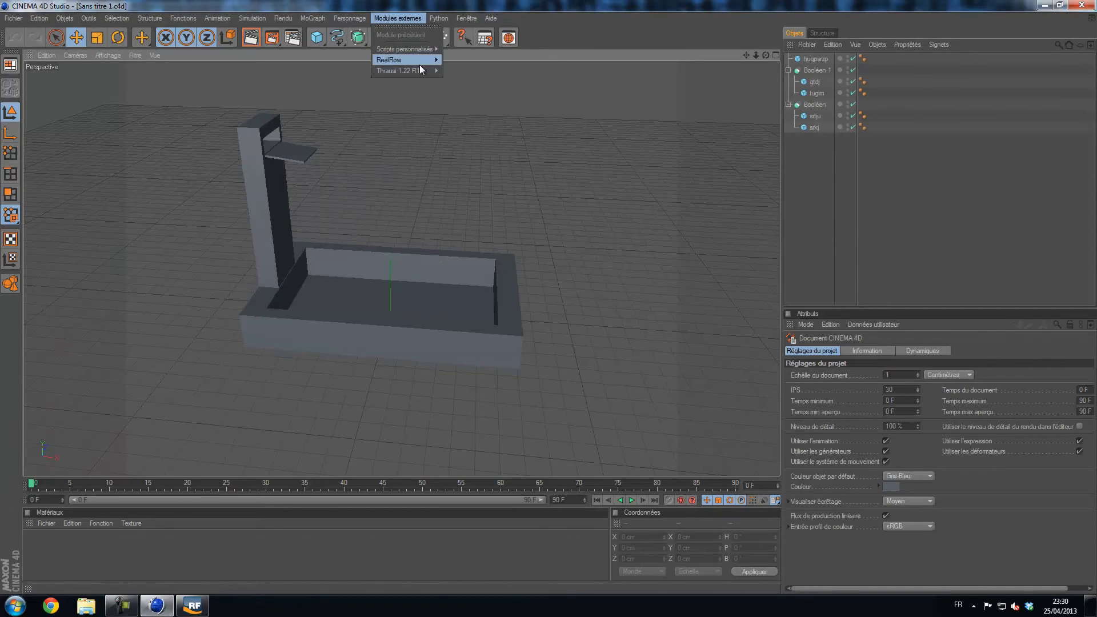
mouse_move(424, 60)
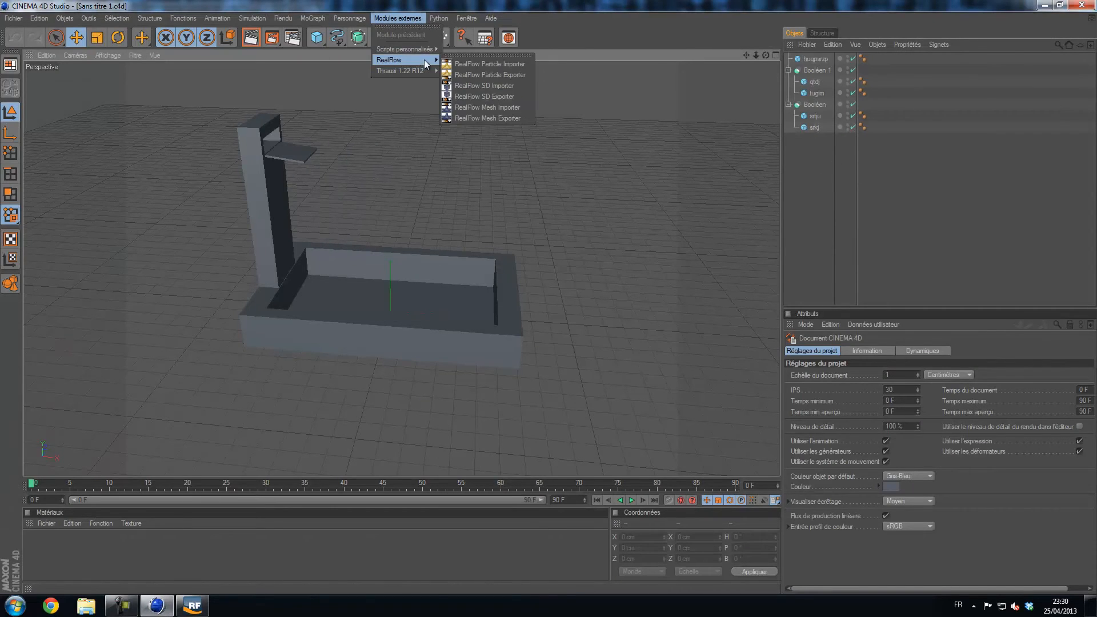
left_click(492, 107)
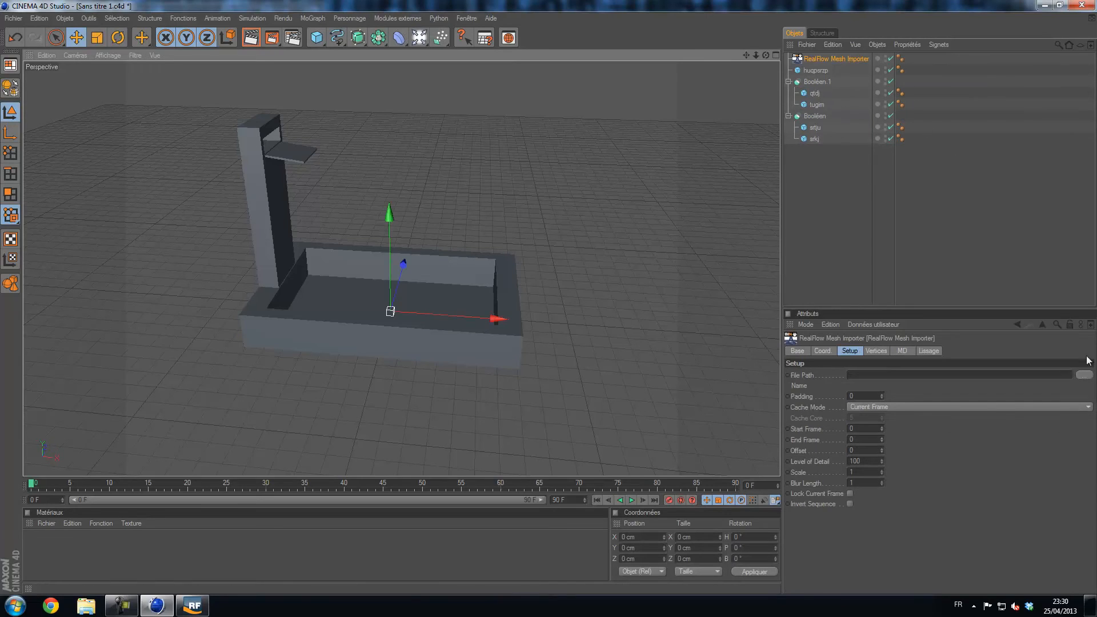
Load the first ParticleMesh_ST01 file from the meshes folder of projet tutp into the RealFlow Mesh Importer's file path.
left_click(1084, 375)
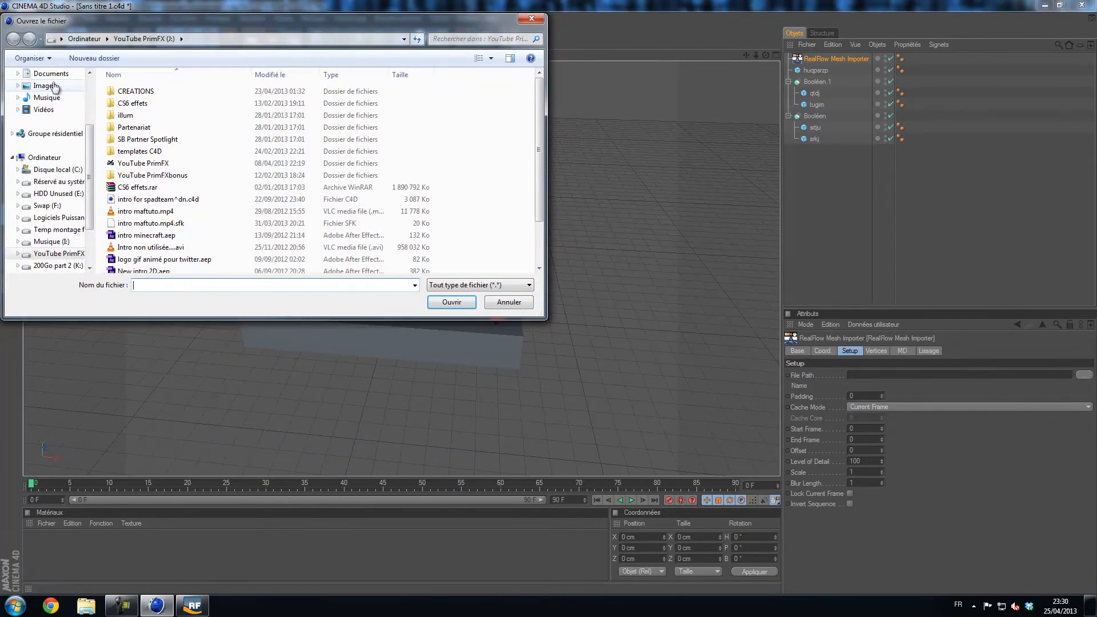
scroll(54, 86, "up", 3)
left_click(45, 87)
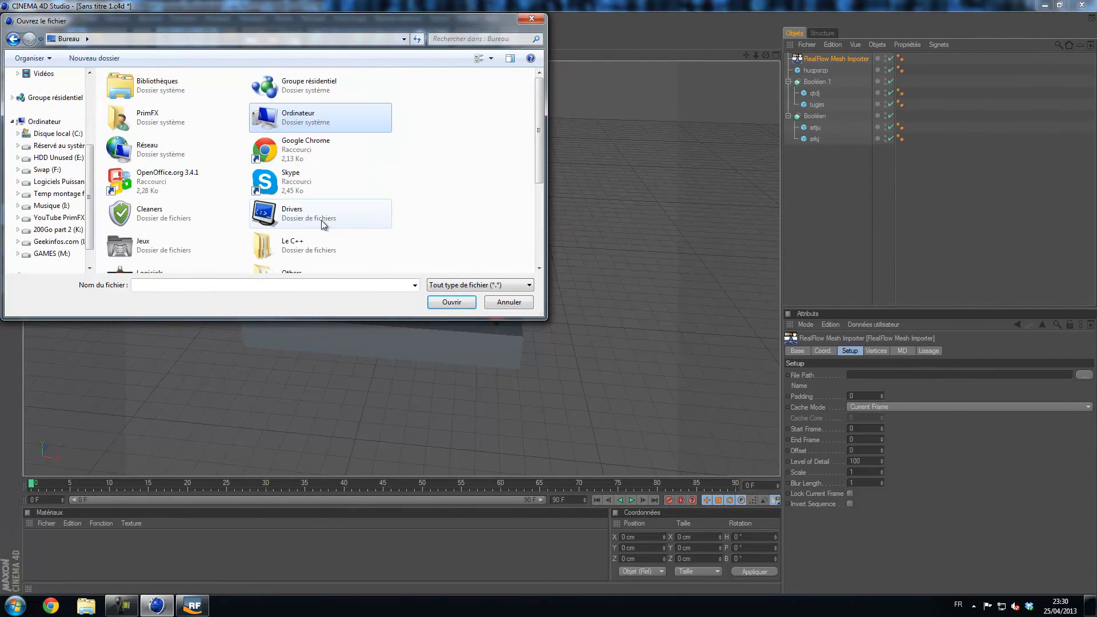
scroll(460, 232, "down", 5)
double_click(183, 167)
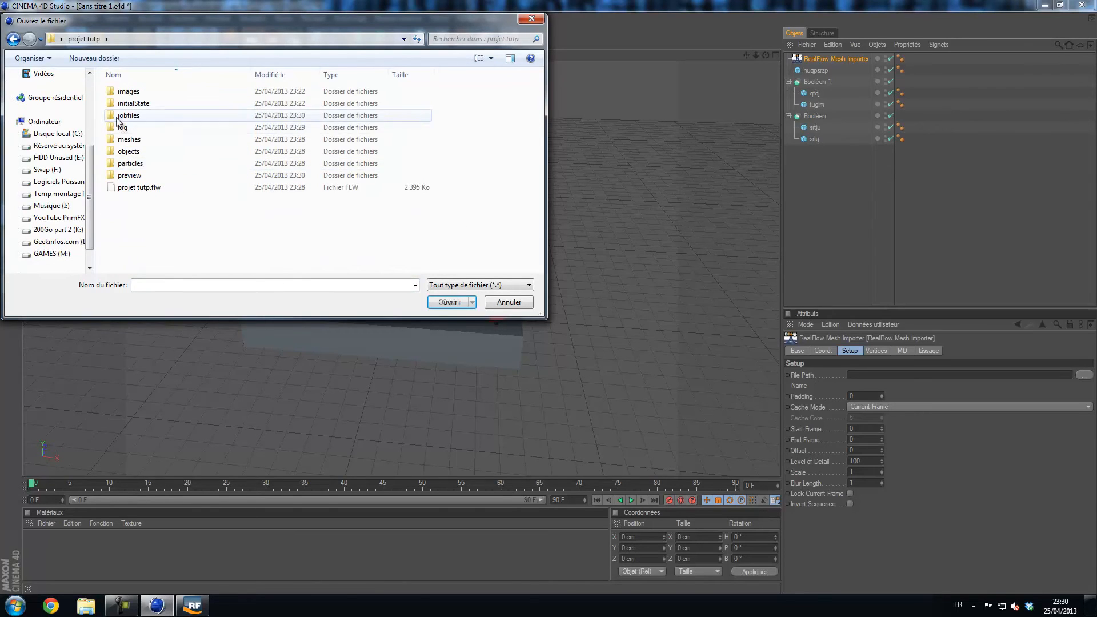
double_click(145, 139)
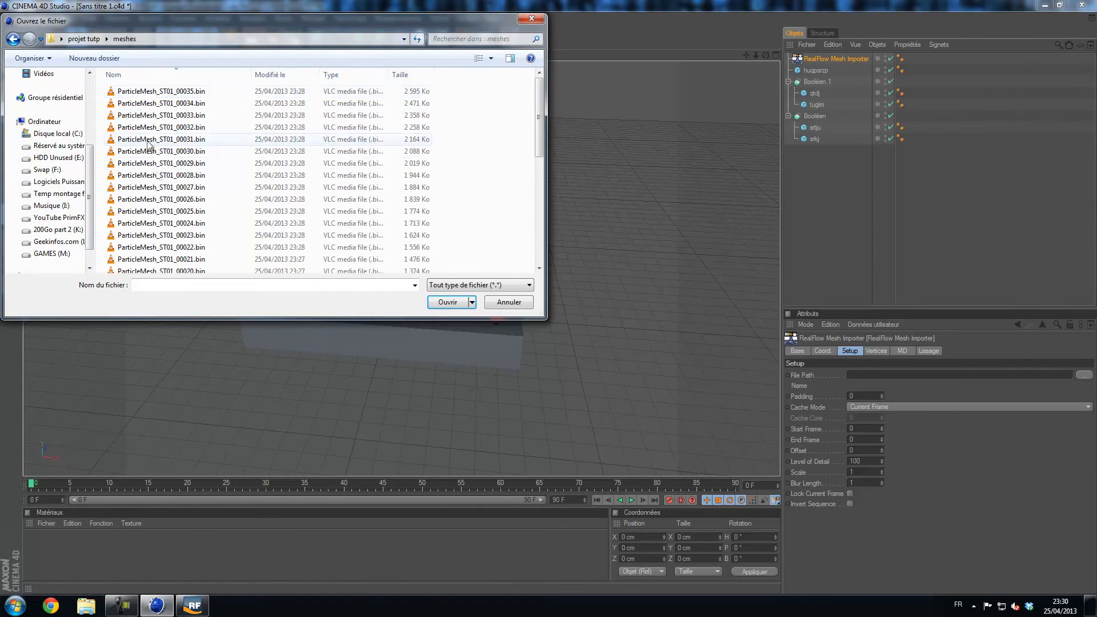
scroll(149, 147, "down", 7)
double_click(173, 261)
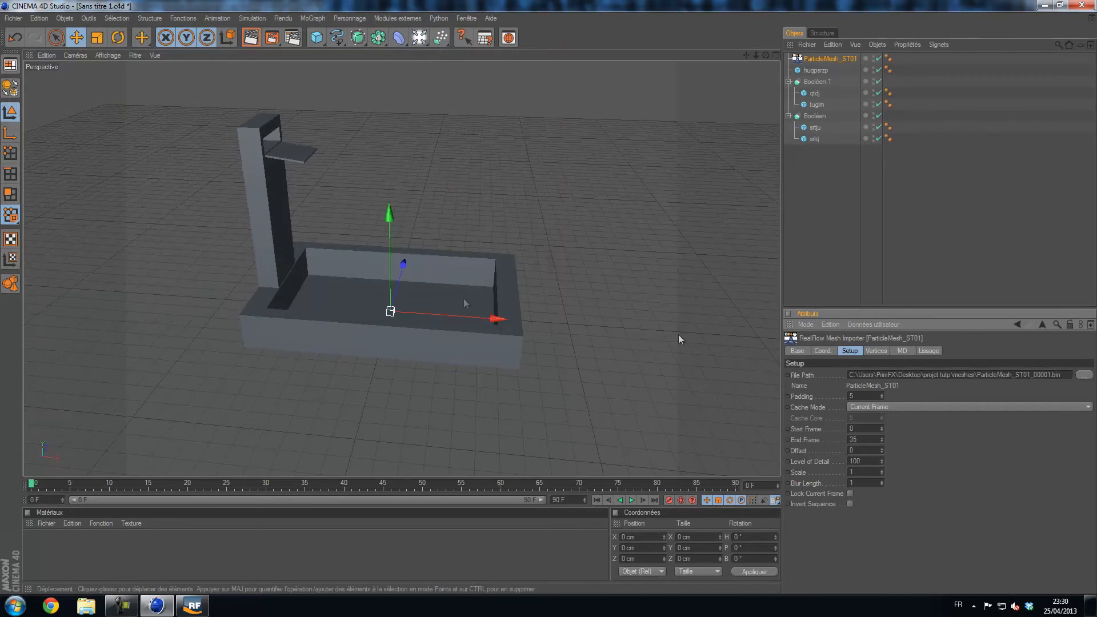
Render the perspective view at frames 22 and 33 to check the imported liquid mesh.
left_click_drag(32, 487, 202, 490)
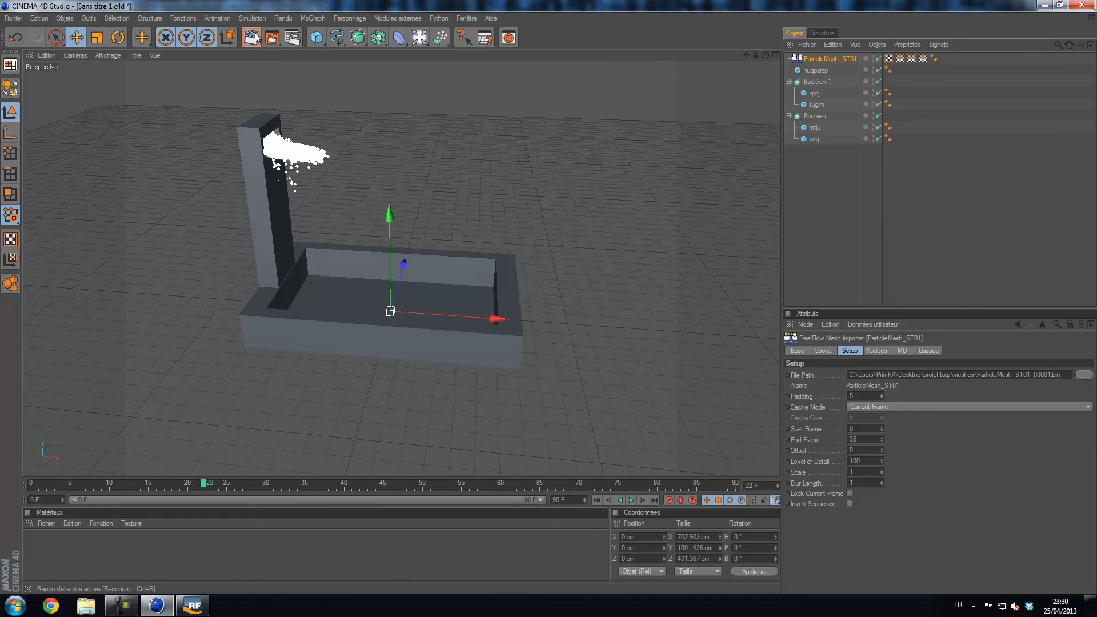
left_click(255, 38)
left_click(414, 148)
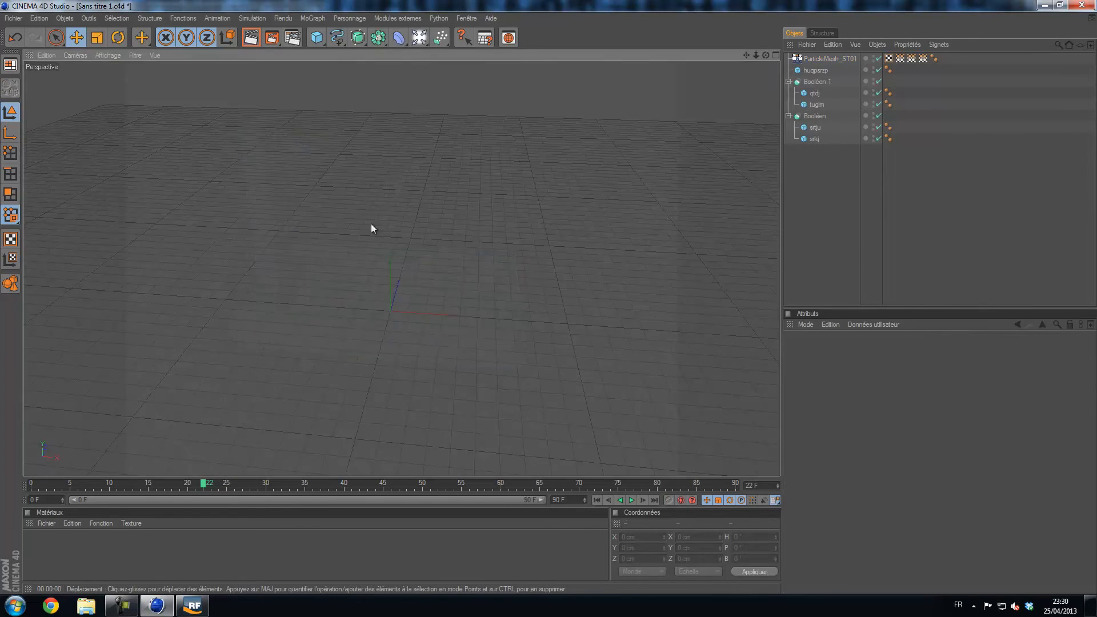
left_click_drag(238, 488, 290, 482)
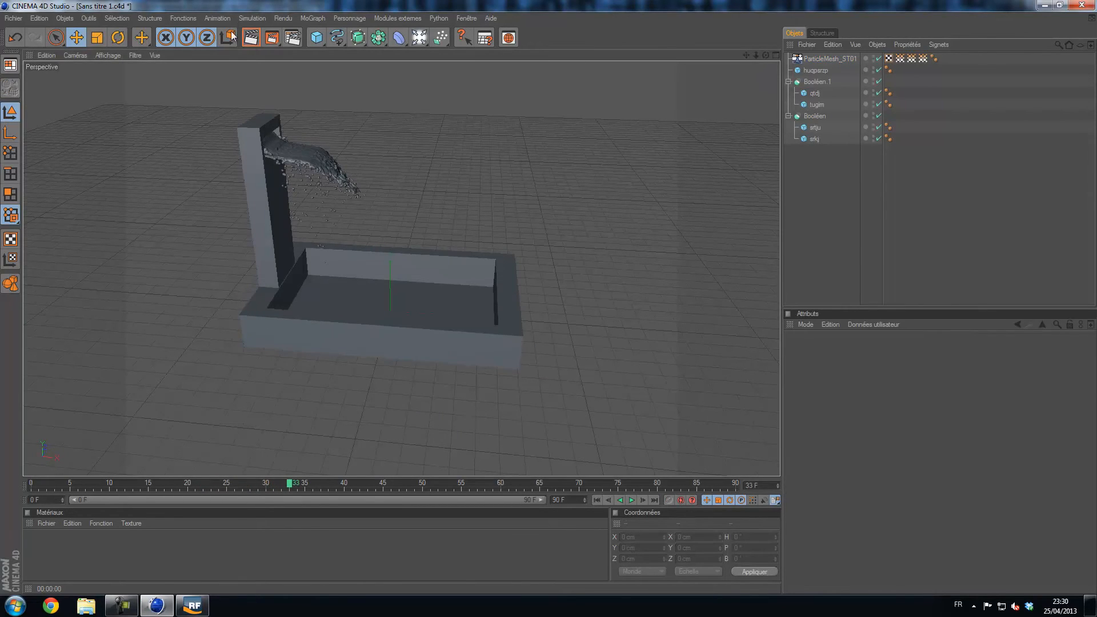
left_click(251, 38)
left_click(411, 177)
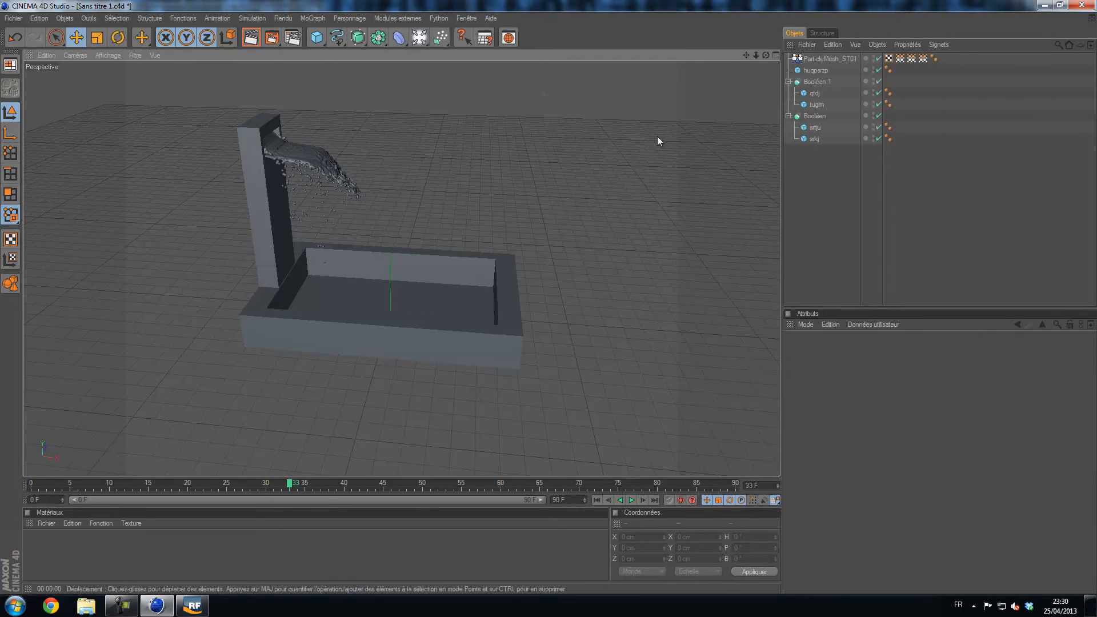
Add a light to the scene and raise it above the fountain to a height of about 1105 cm.
left_click(419, 38)
left_click_drag(388, 262, 548, 302)
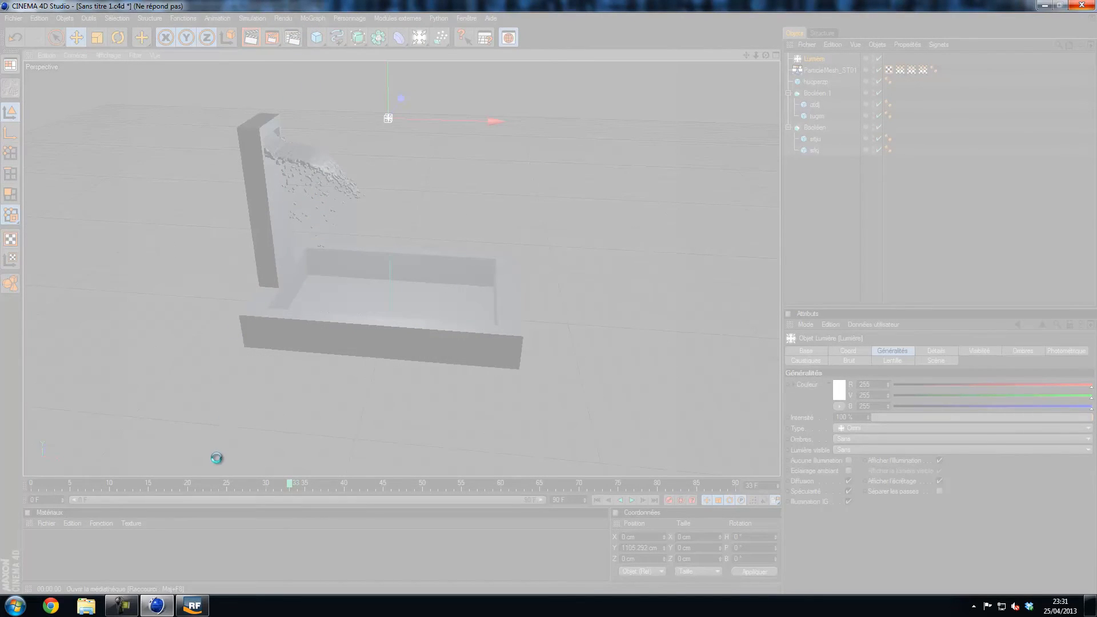
right_click(155, 605)
left_click(147, 574)
left_click(15, 605)
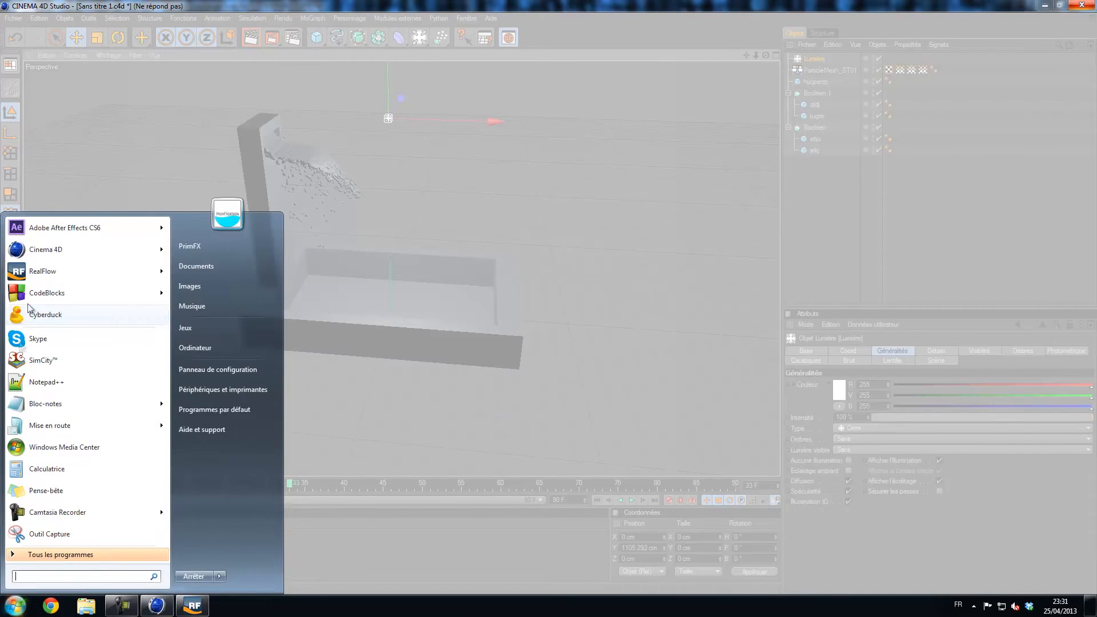
left_click(61, 256)
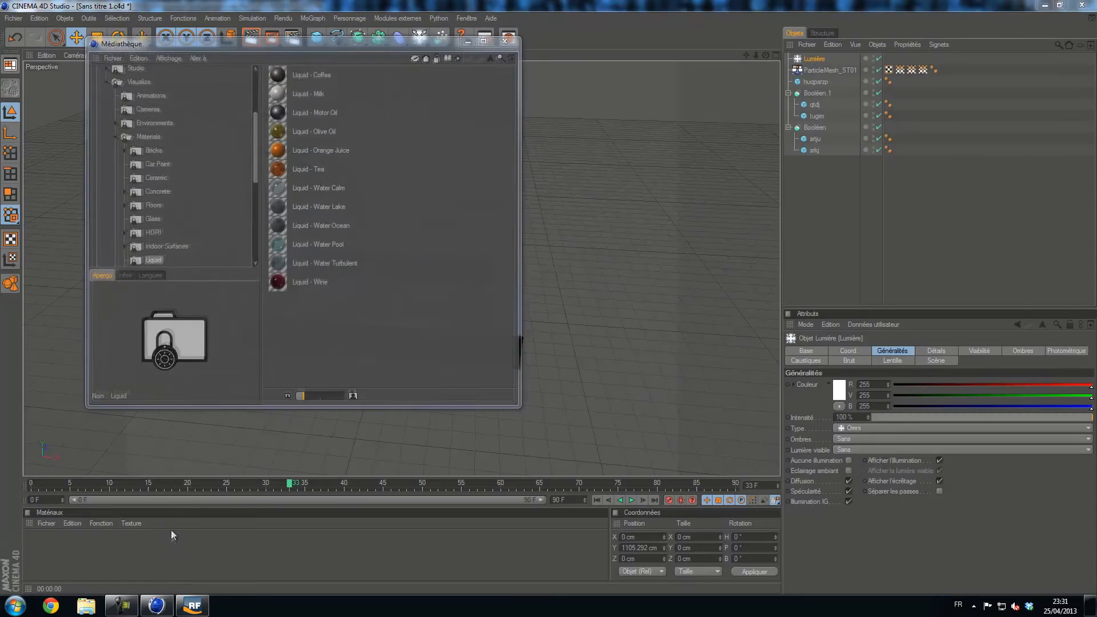
Add the Liquid - Wine preset from the Liquid materials in the content browser and apply it to the liquid mesh.
left_click(306, 194)
left_click(156, 260)
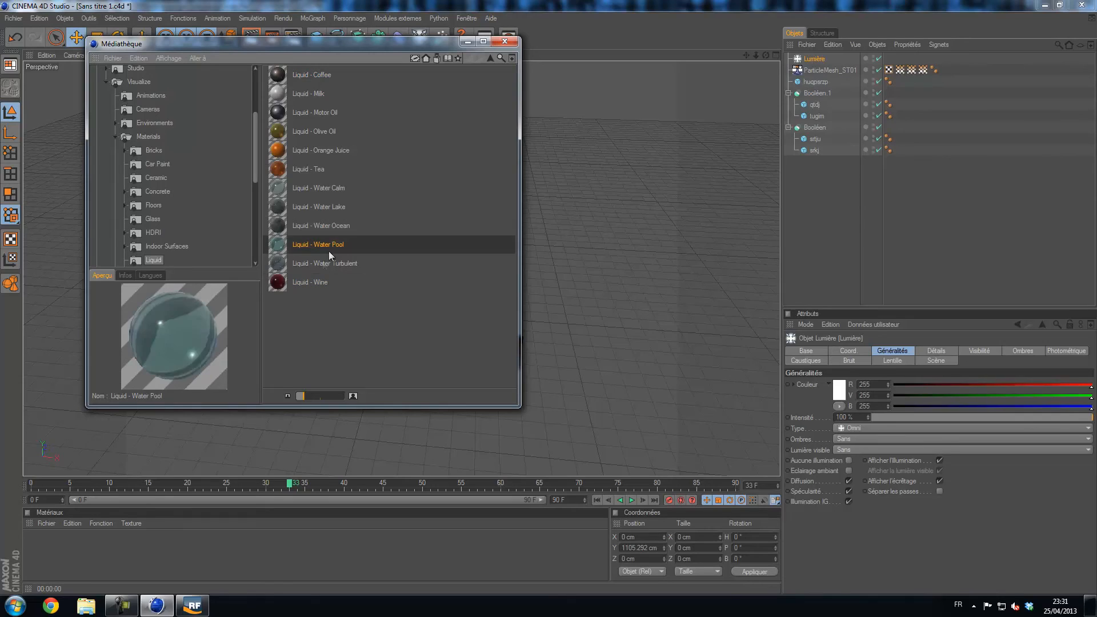
double_click(304, 283)
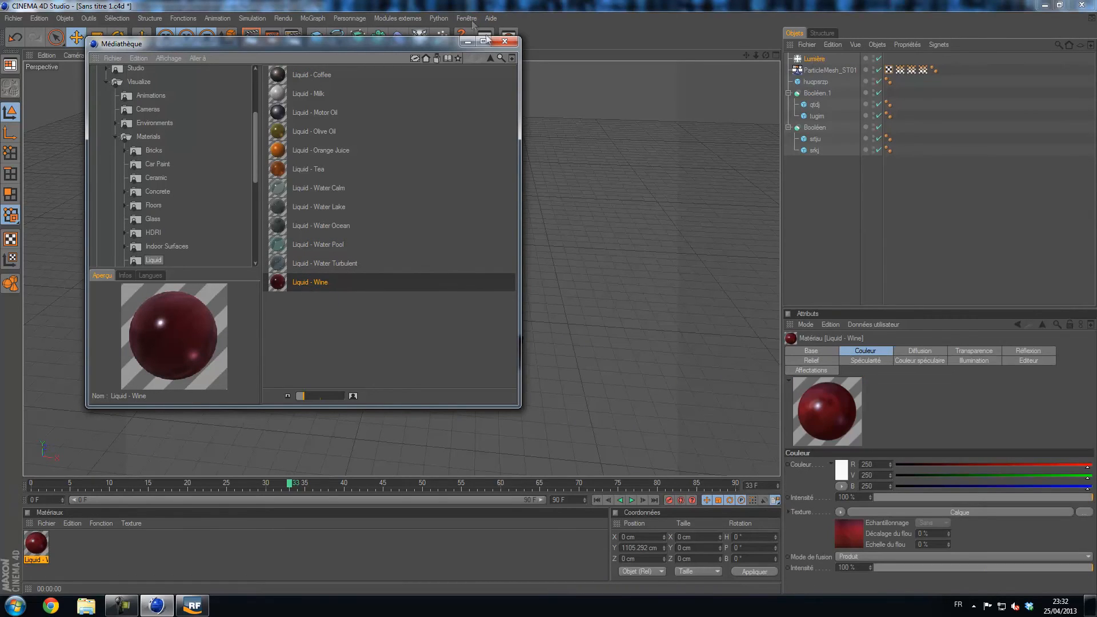
left_click(505, 41)
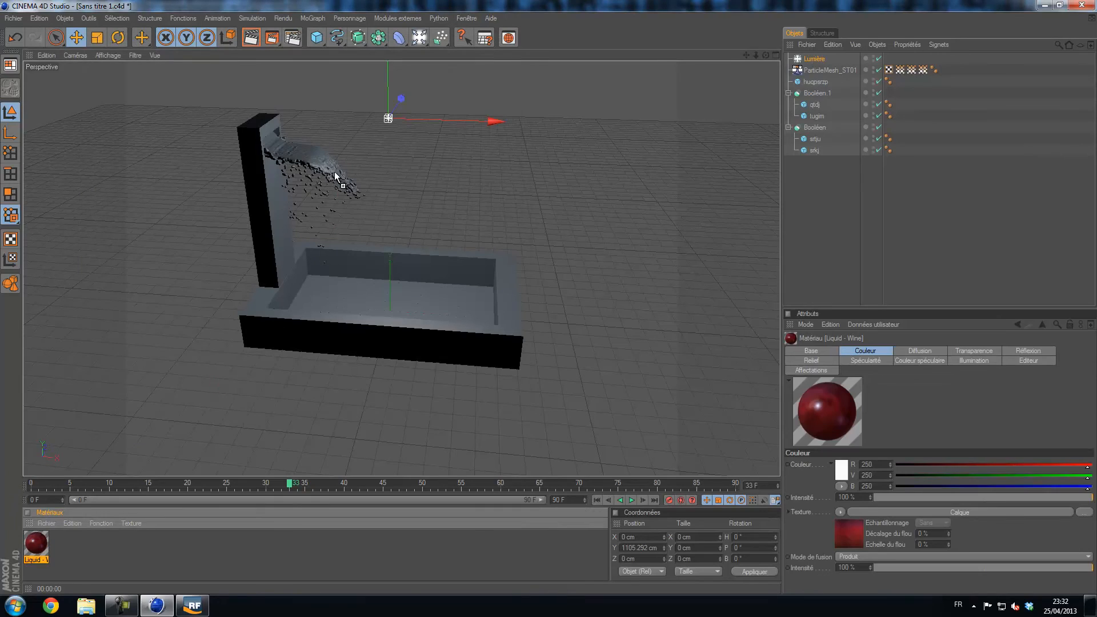
left_click_drag(334, 172, 334, 172)
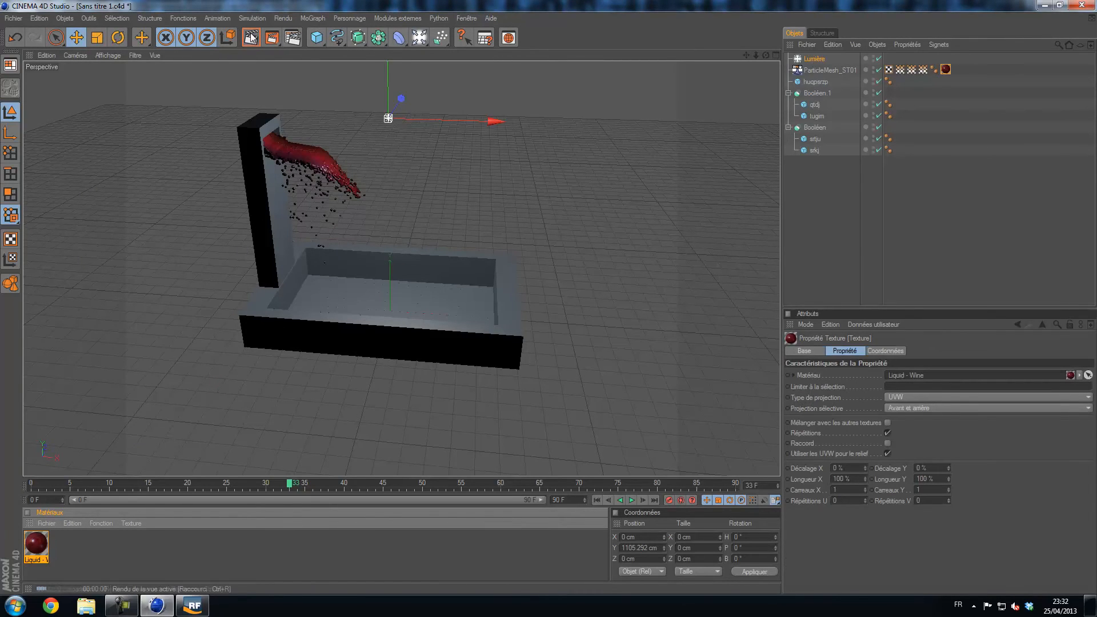
Render the view with the wine material at frame 33 and again at frame 35.
left_click(251, 38)
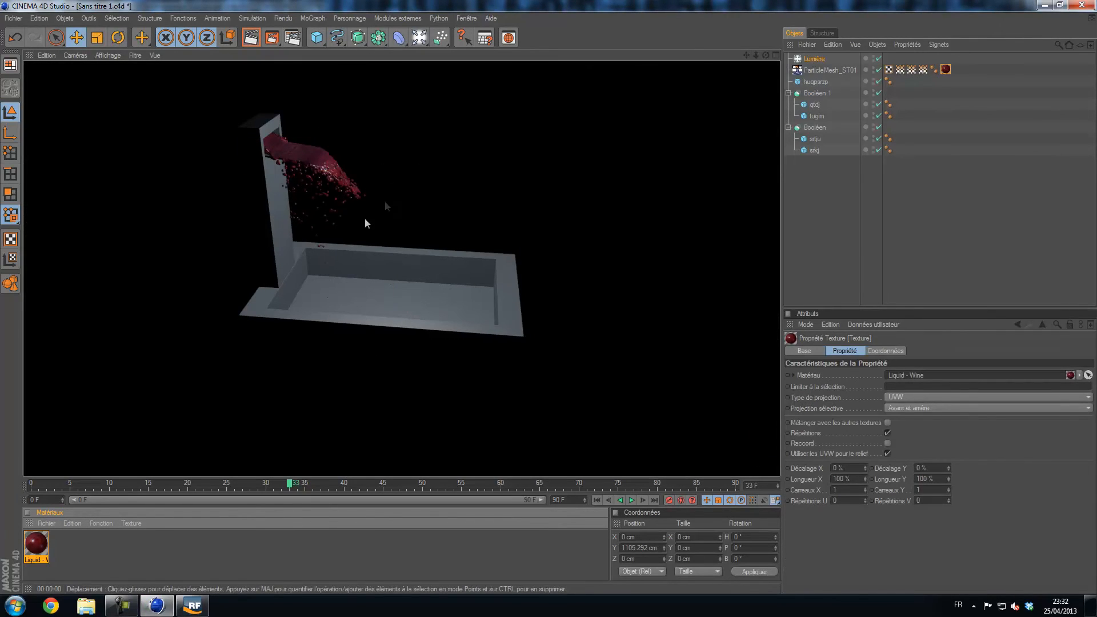
left_click(465, 191)
left_click(632, 501)
left_click(307, 485)
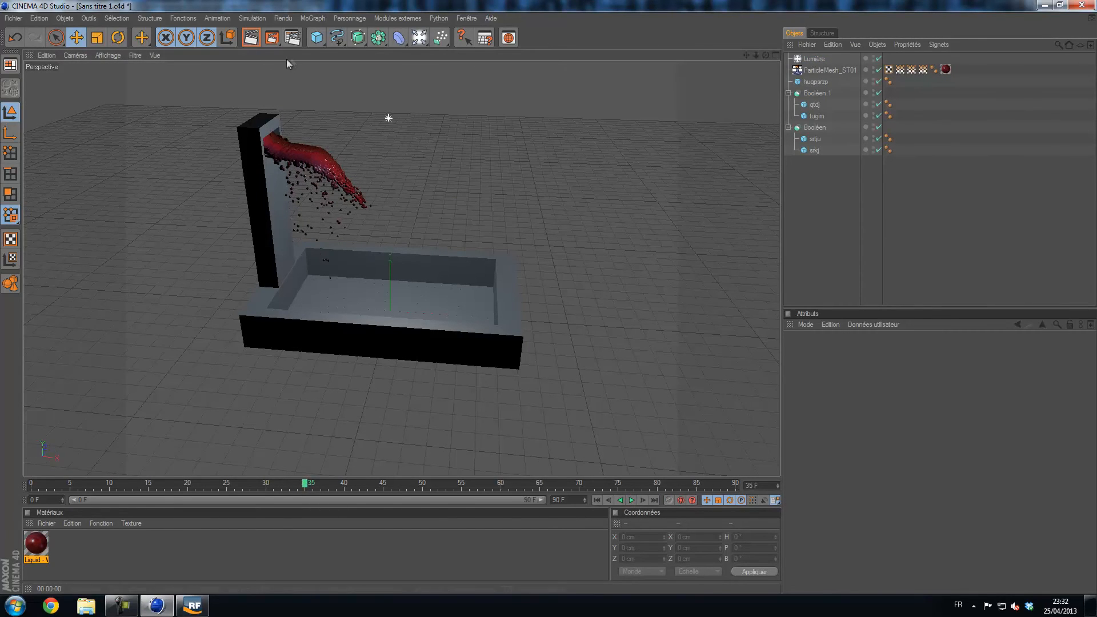
key("ctrl+r")
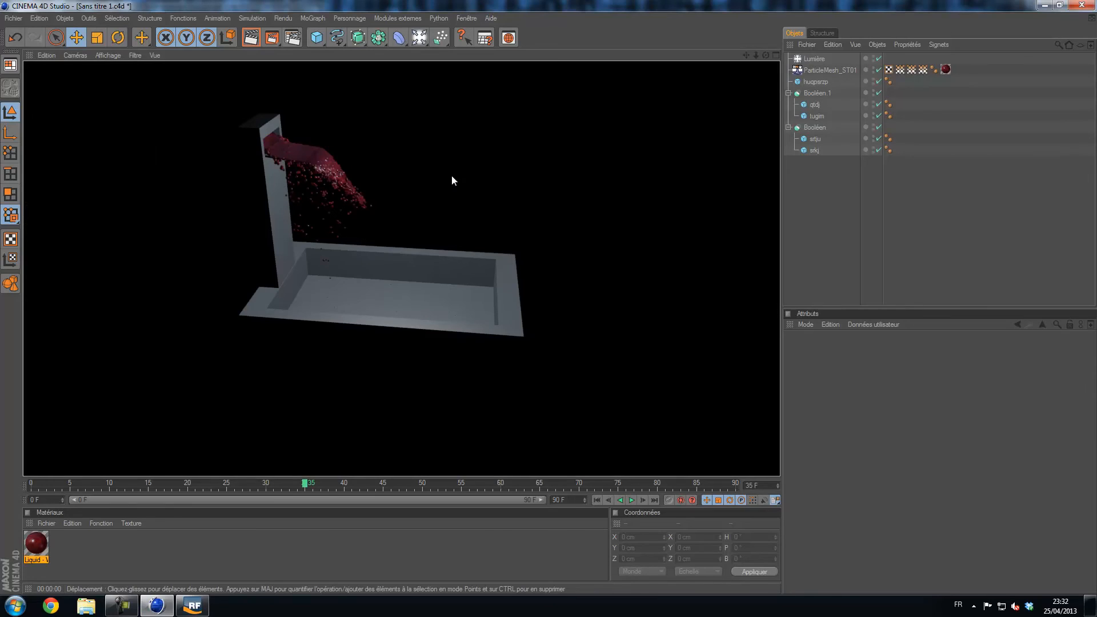
left_click(498, 162)
Move the light so it also illuminates the top of the fountain post, and render the view to check the lighting.
left_click(812, 60)
left_click_drag(393, 84, 548, 297)
left_click(251, 37)
left_click(523, 280)
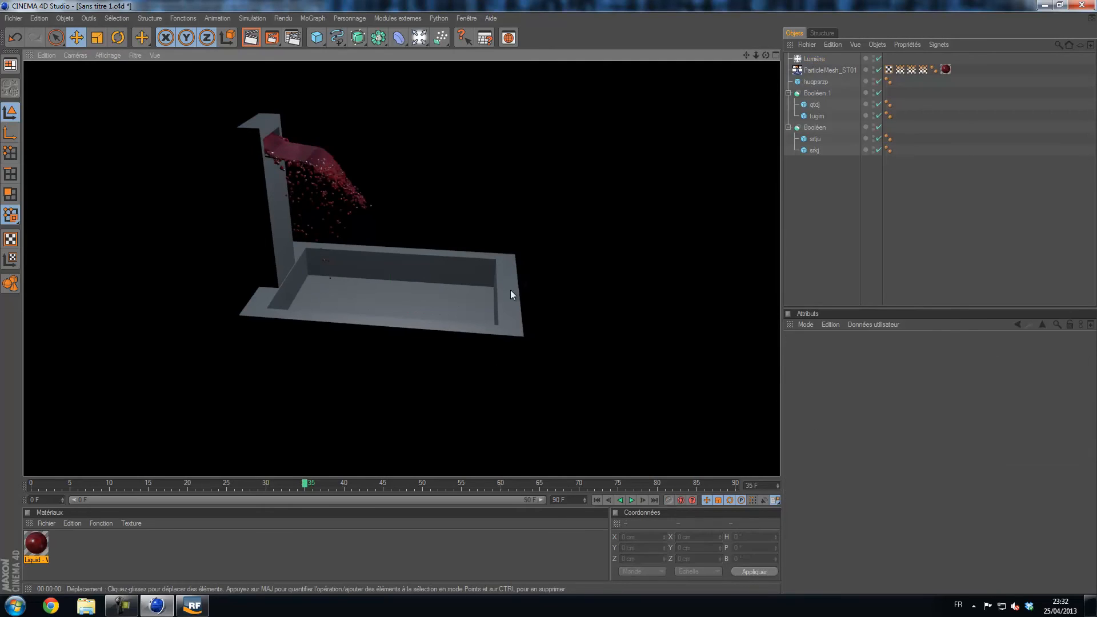
Delete the Liquid - Wine material, create a new material and open its settings.
left_click(37, 546)
key("Delete")
right_click(37, 550)
left_click(46, 528)
double_click(44, 545)
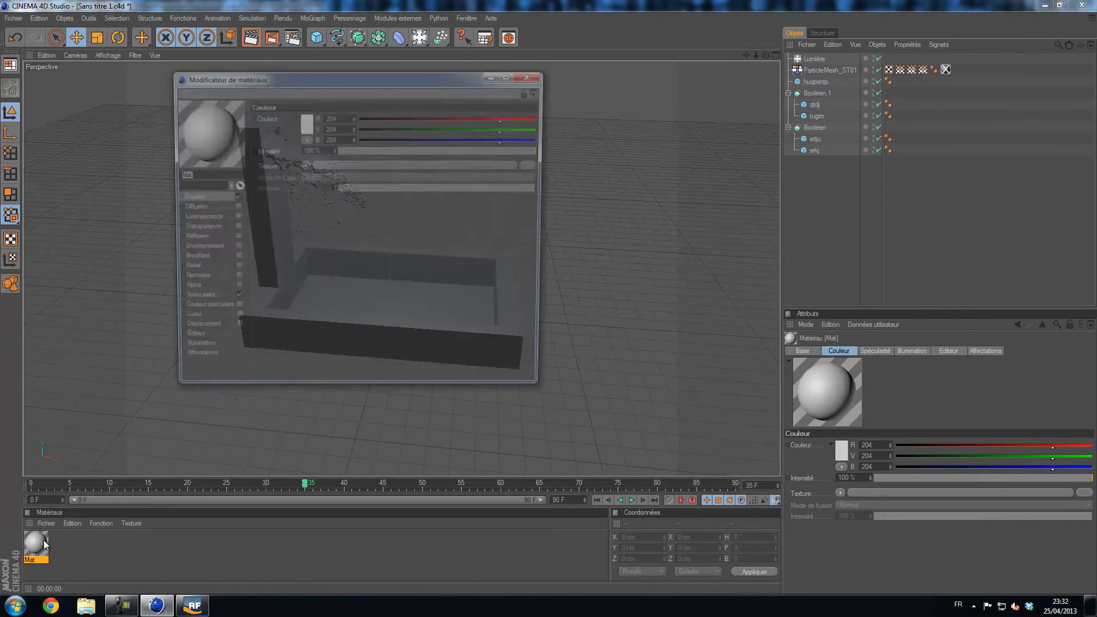
Set the new material's colour to dark red (153, 0, 0) and apply it to the liquid mesh.
left_click(301, 120)
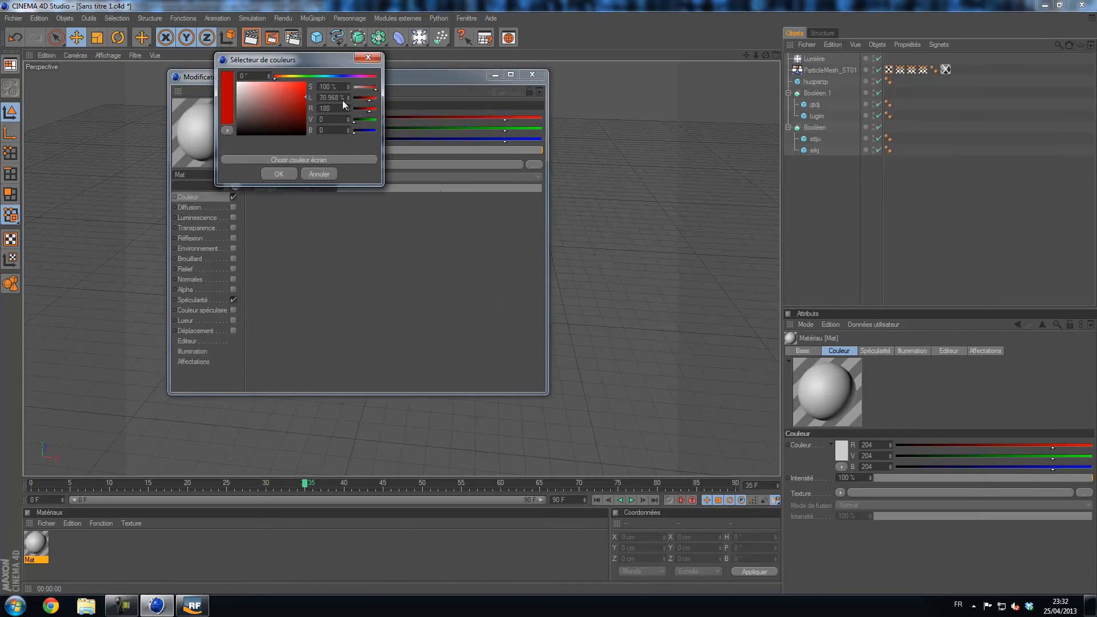
left_click(289, 176)
left_click(530, 75)
left_click_drag(61, 515, 326, 157)
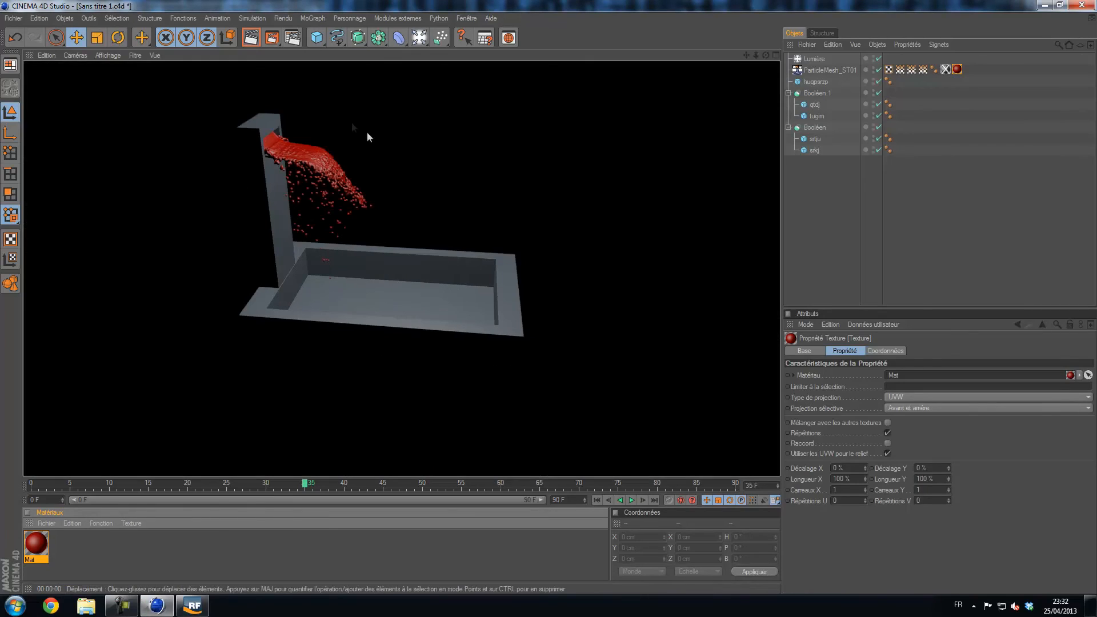
left_click(360, 131)
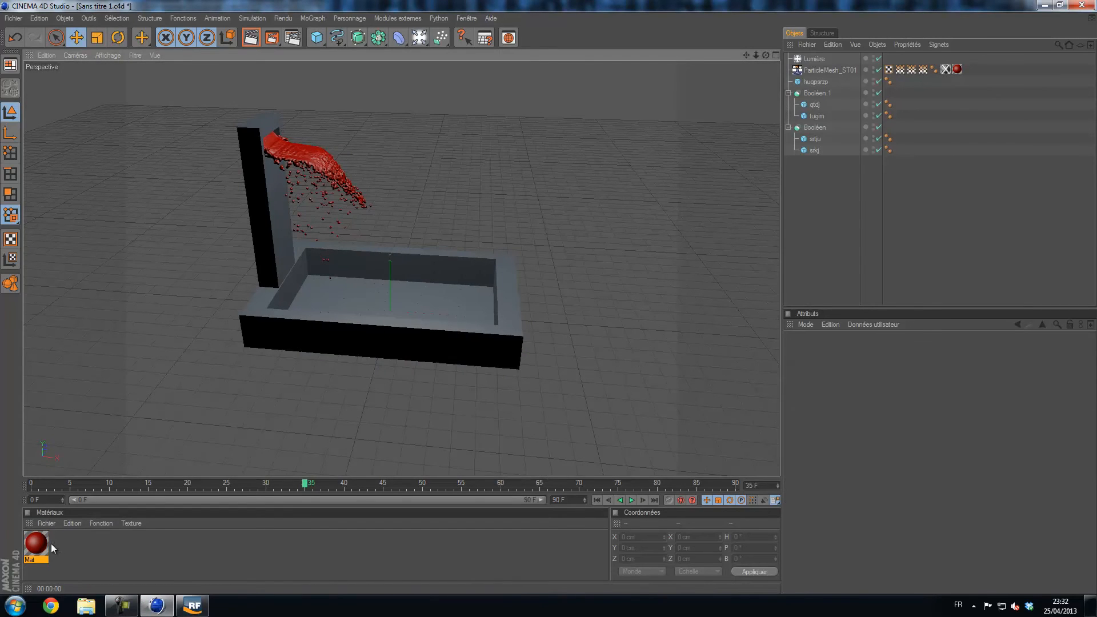
Create a second material, and enable reflection at 43 % and transparency at 19 % on the red liquid material.
double_click(84, 553)
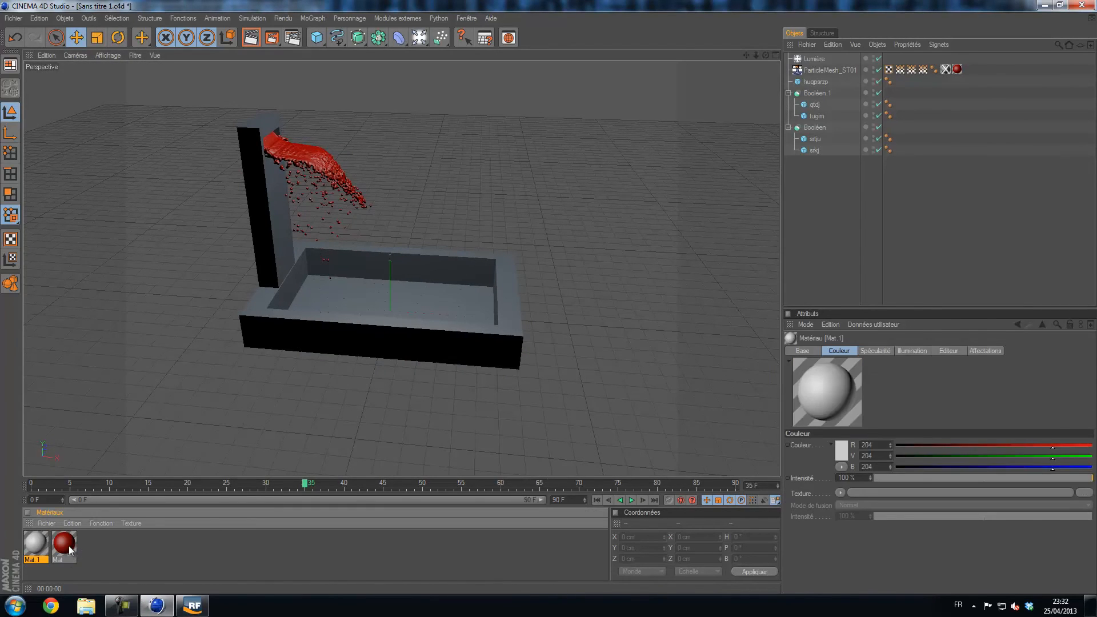
double_click(64, 542)
left_click(234, 238)
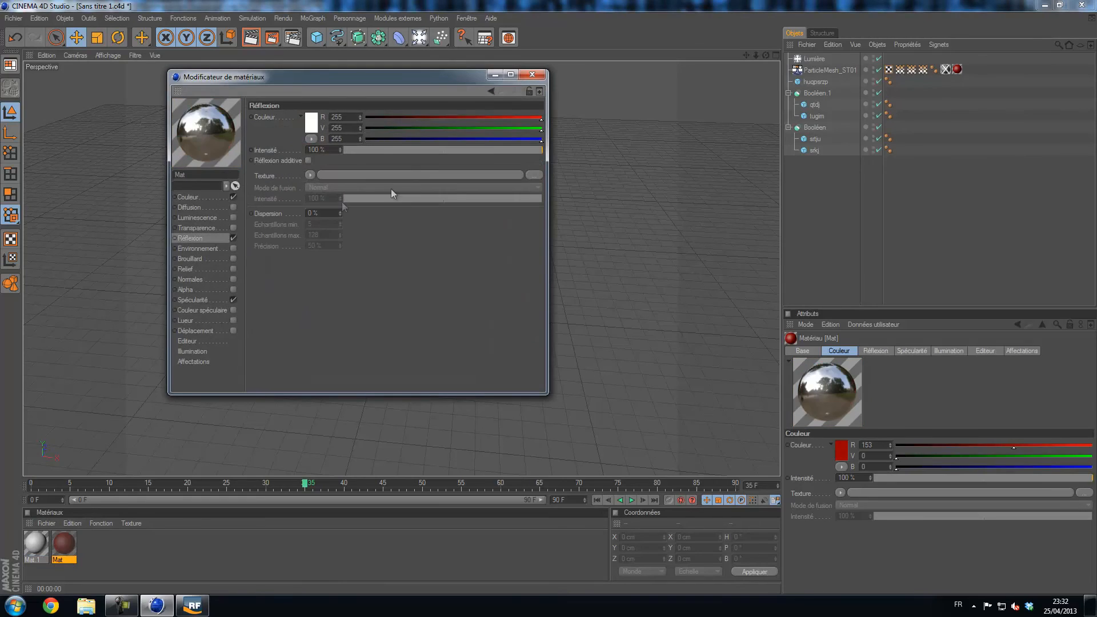
left_click(429, 149)
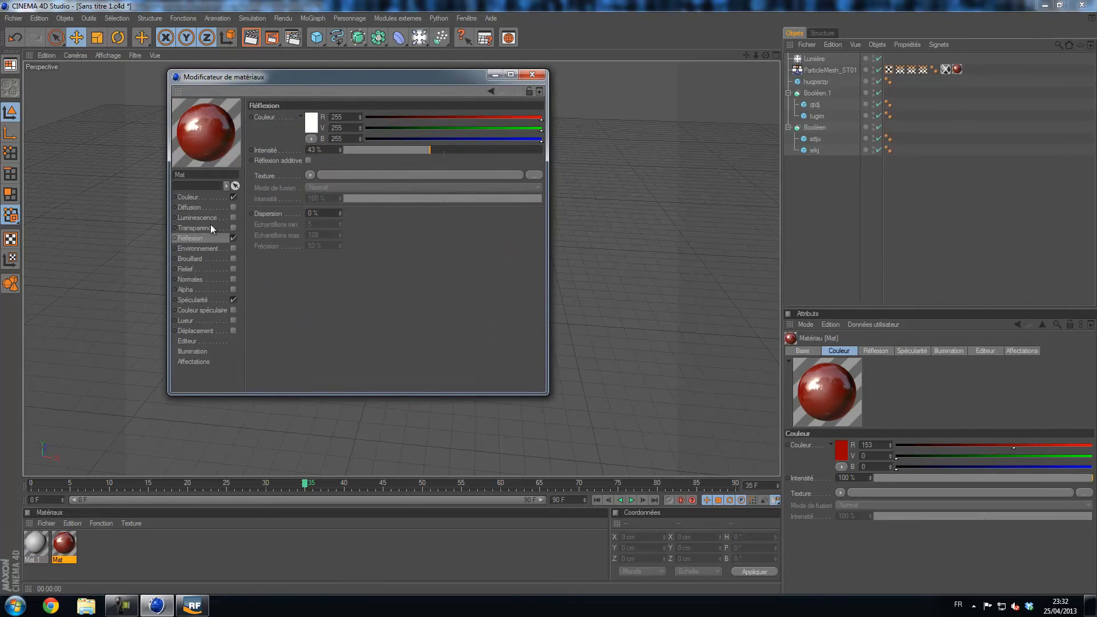
left_click(233, 228)
left_click_drag(492, 152, 392, 147)
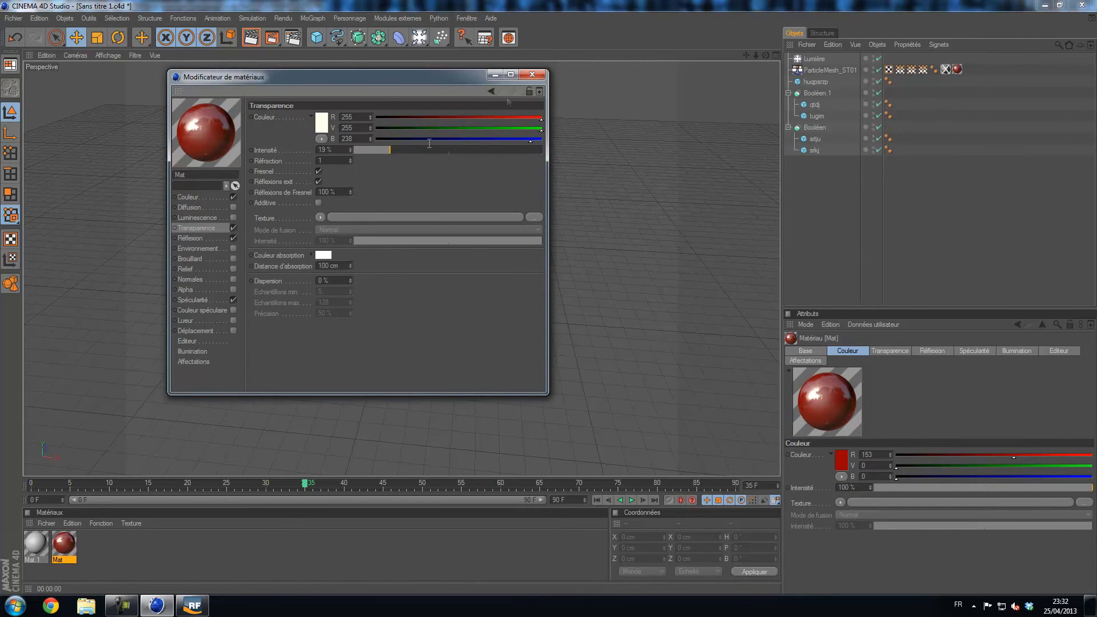
Apply the light grey Mat.1 material to the fountain post and to both cubes of the basin's boolean.
left_click(85, 548)
double_click(37, 545)
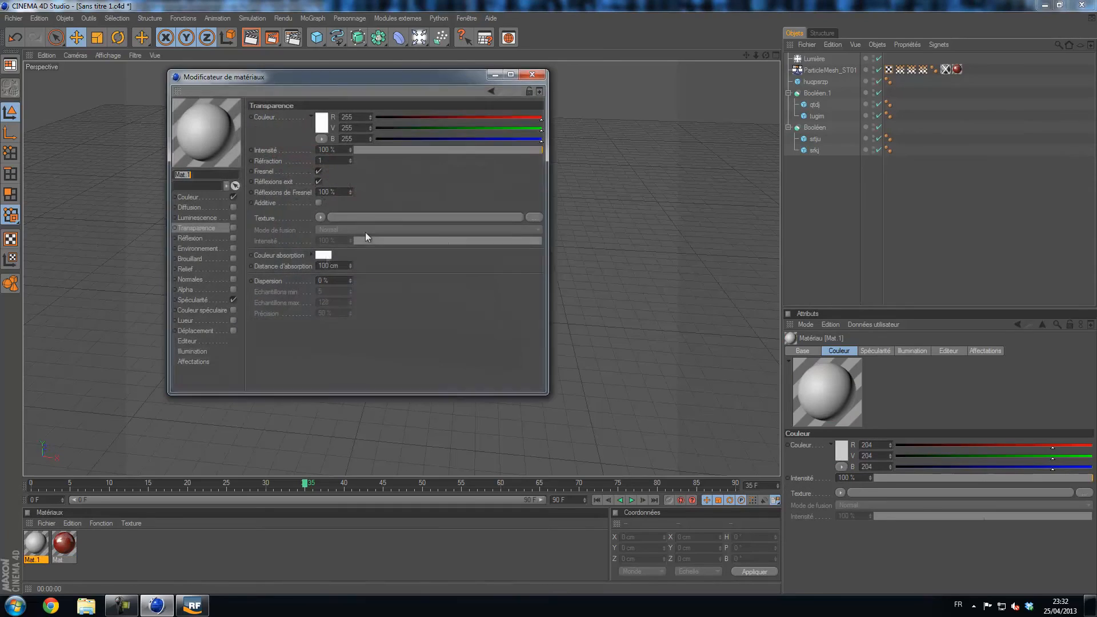
left_click_drag(35, 548, 239, 303)
left_click_drag(35, 545, 320, 292)
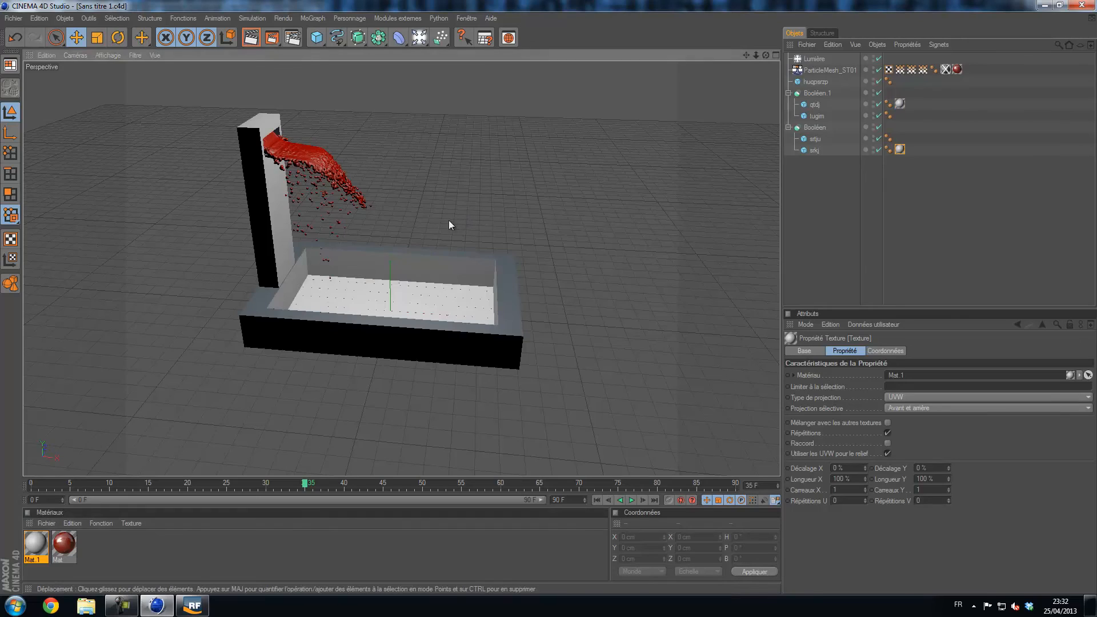
left_click(121, 605)
left_click(1028, 564)
left_click_drag(35, 544, 258, 322)
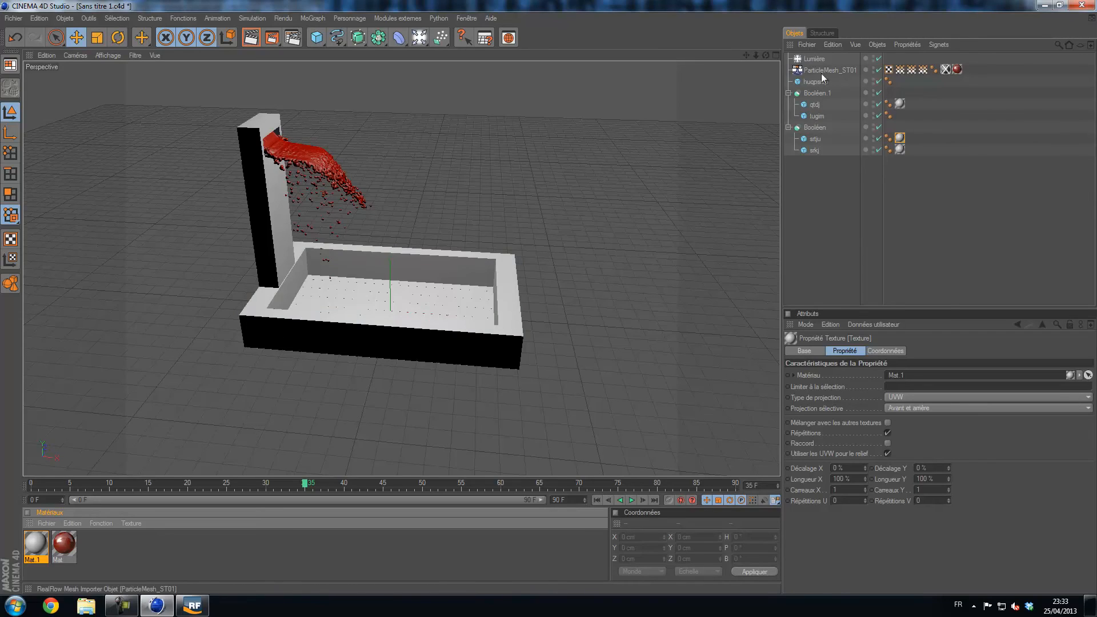
Return to frame 0 and apply Mat.1 to the cube cutting the post's opening and to the spout plate.
left_click(819, 118)
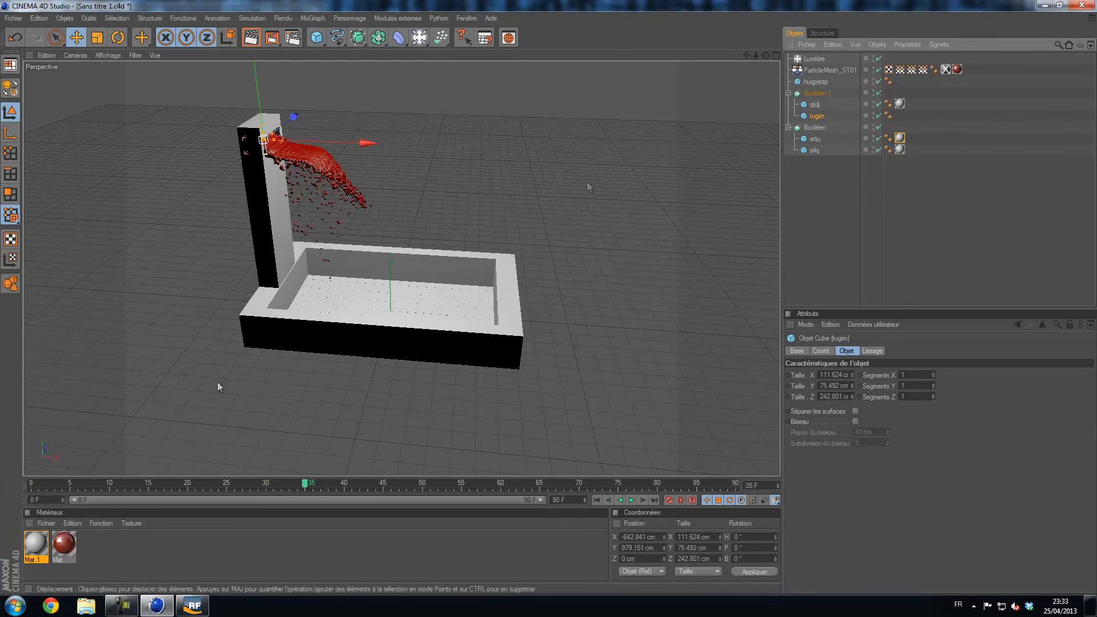
left_click(35, 483)
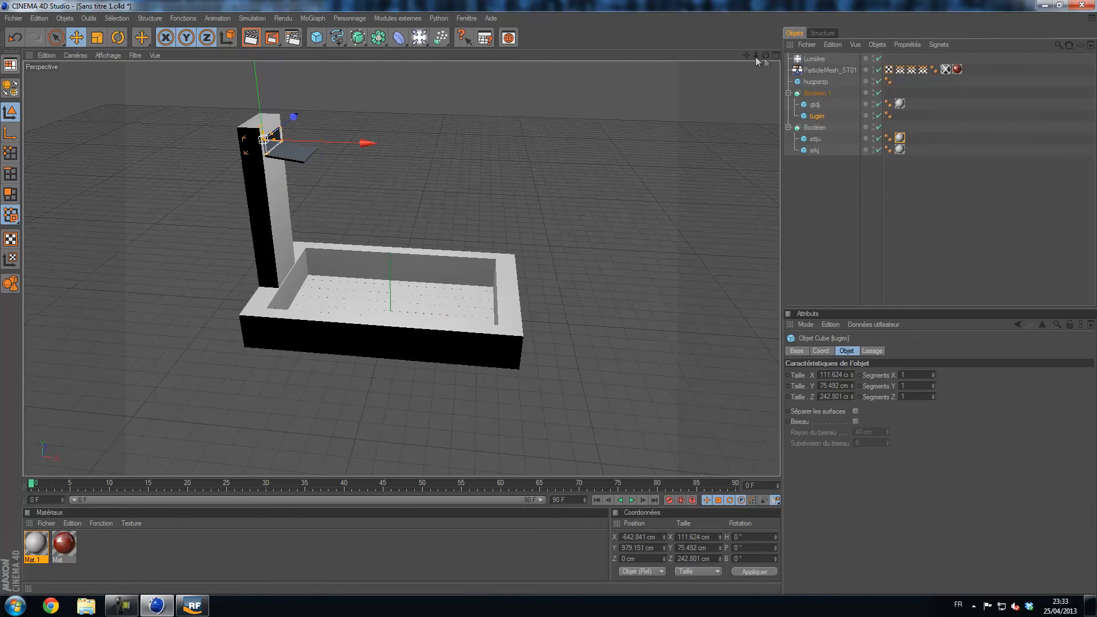
left_click_drag(35, 545, 818, 116)
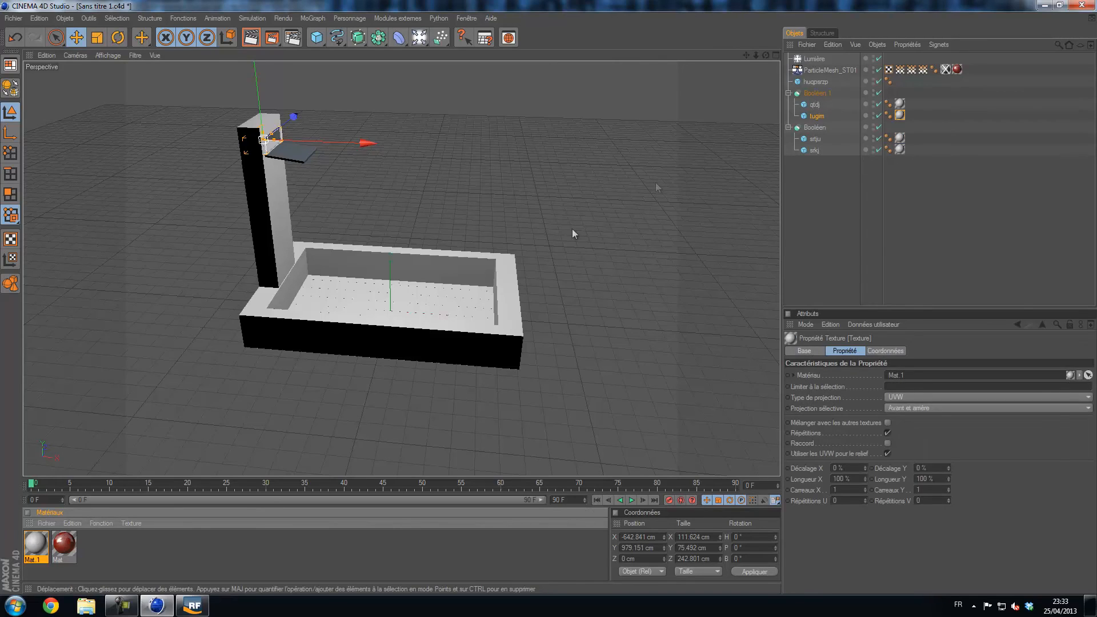
left_click(815, 81)
left_click_drag(44, 545, 817, 85)
left_click(553, 142)
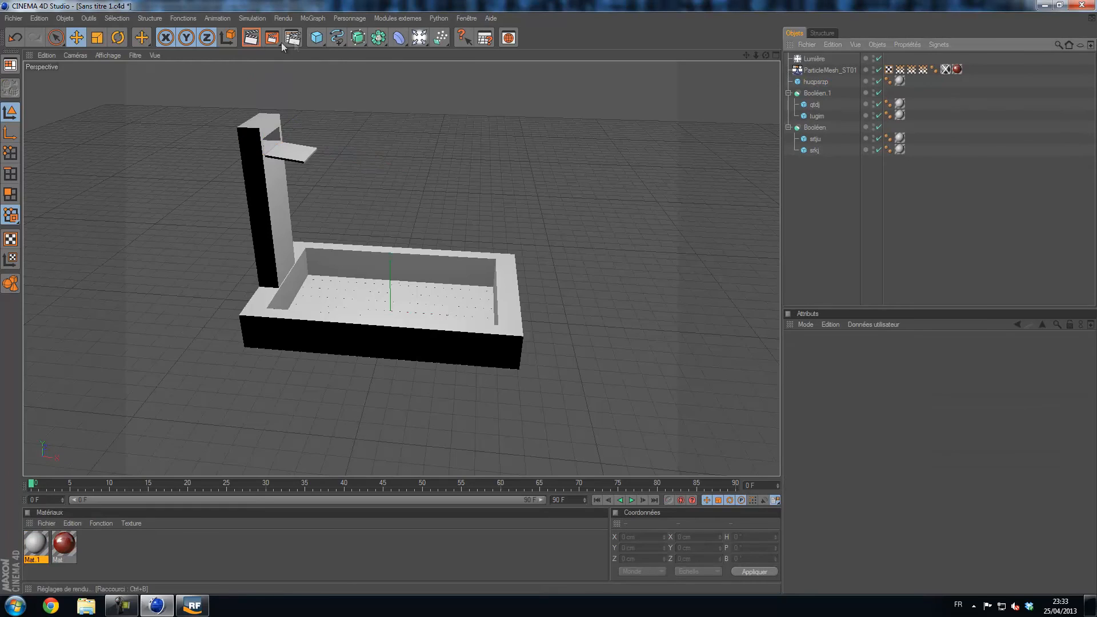
Test-render the view, duplicate the light and move the copy in front of the fountain to about -879 cm along Z.
left_click(252, 39)
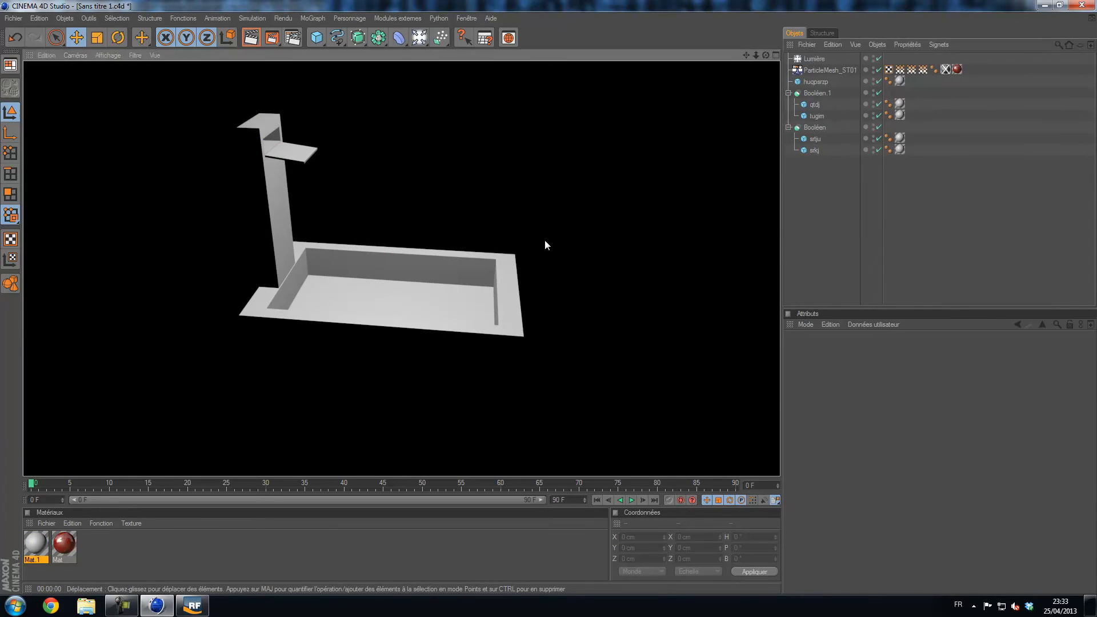
left_click(419, 341)
left_click(816, 60)
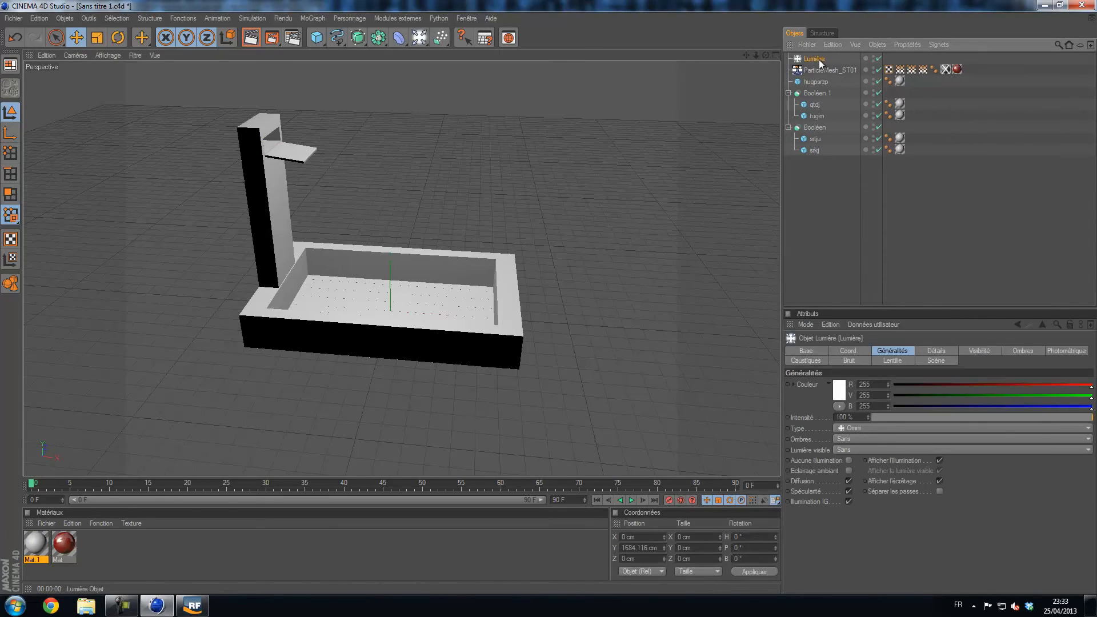
key("ctrl+c")
key("ctrl+v")
scroll(392, 166, "down", 4)
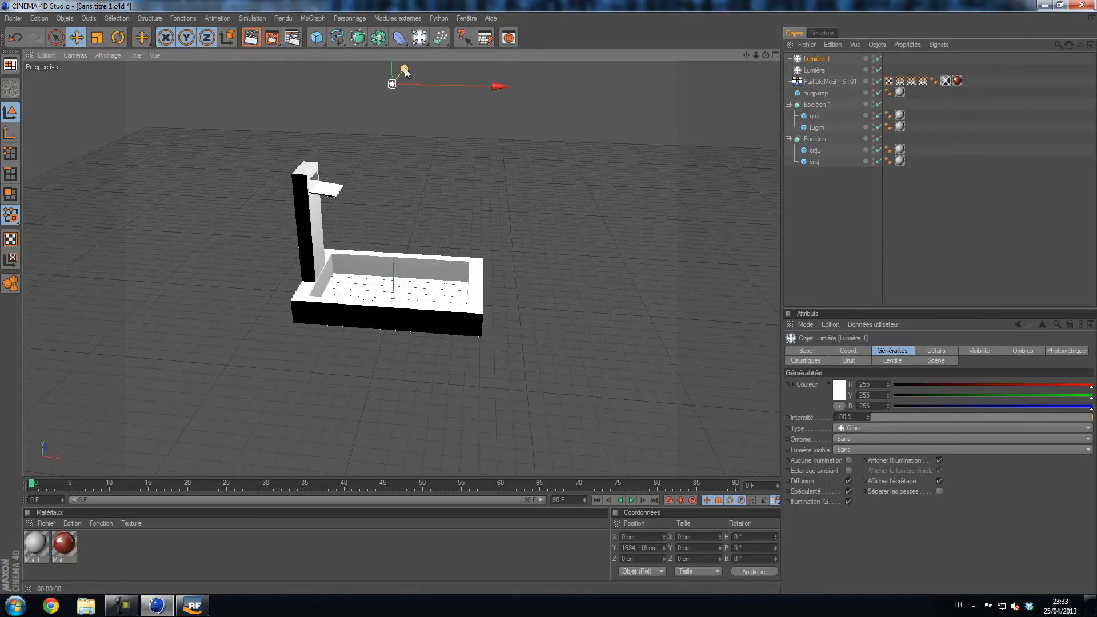
left_click_drag(405, 69, 385, 94)
scroll(398, 218, "up", 4)
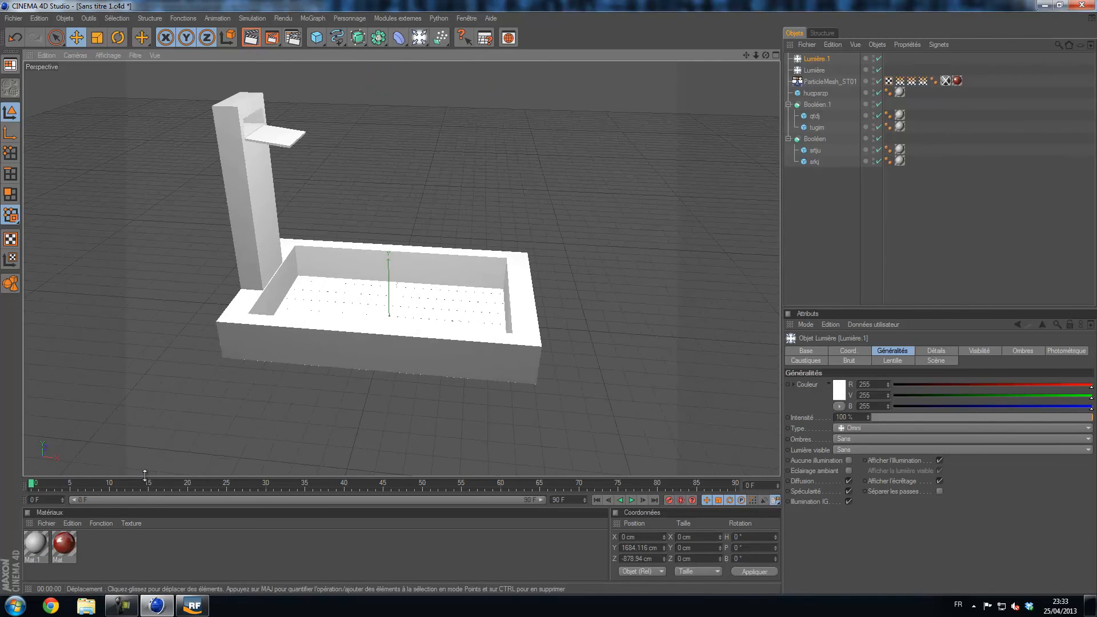
Advance the animation to frame 35, render the view with both lights and save the project.
key("F8")
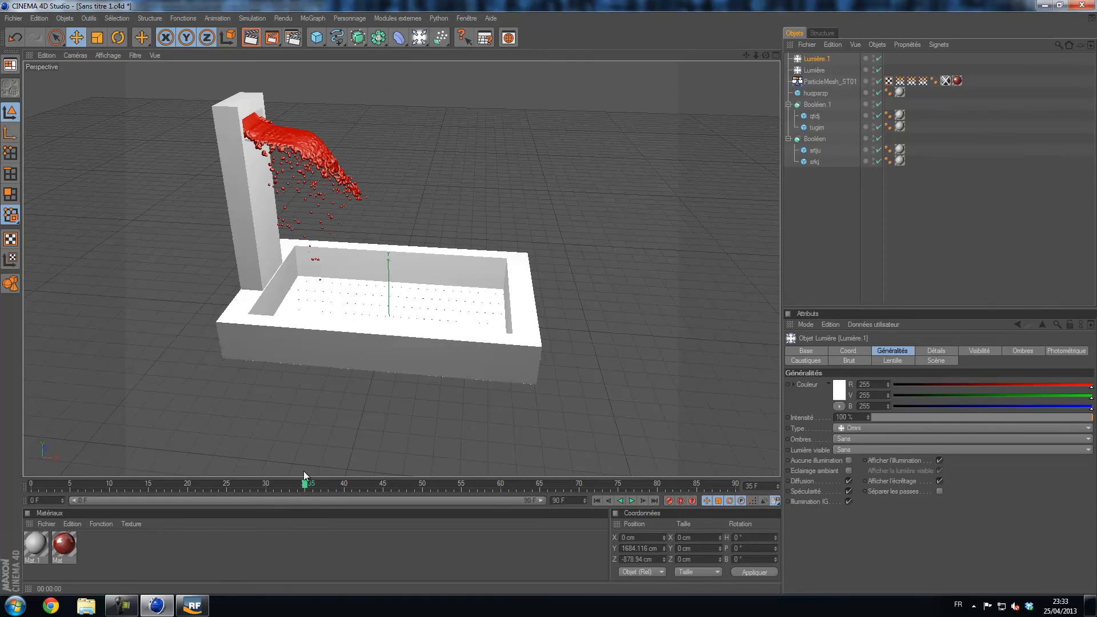
left_click(271, 40)
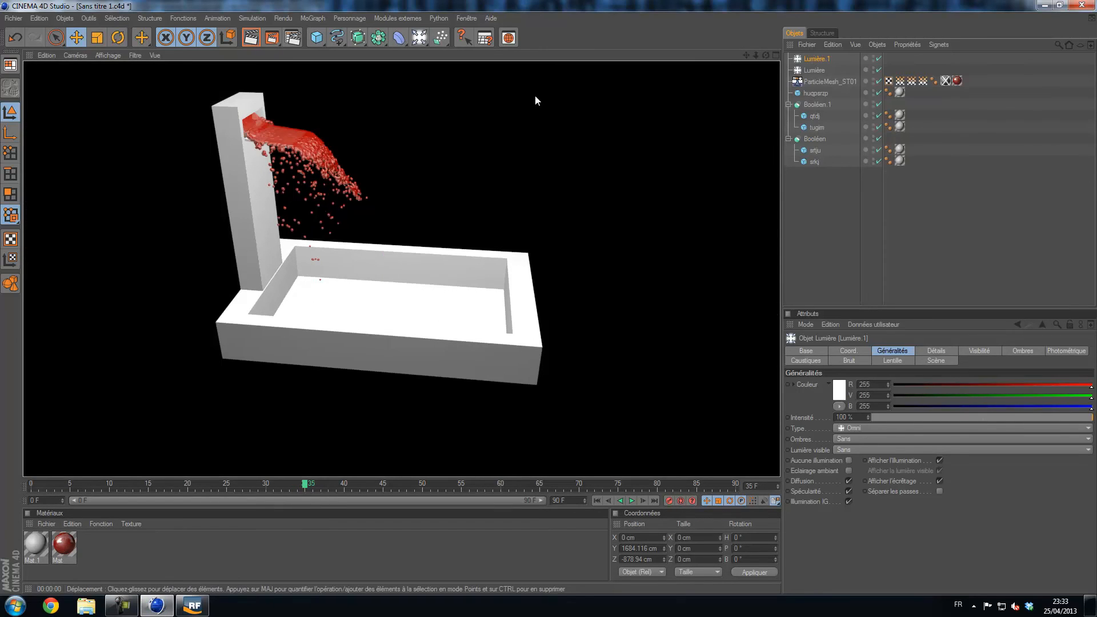
left_click(535, 99)
key("ctrl+s")
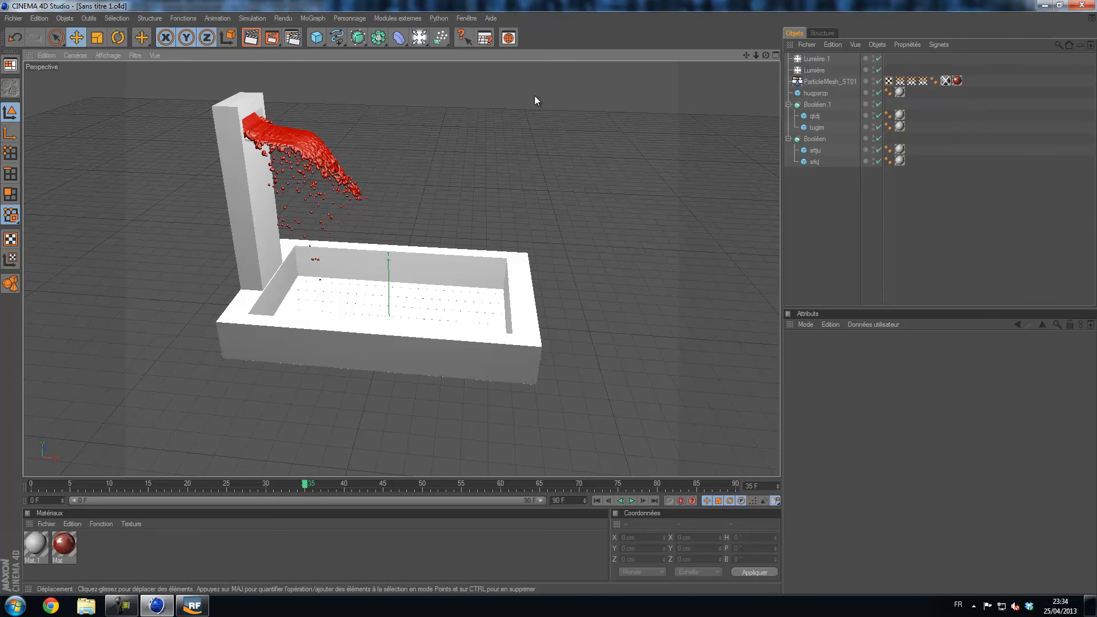
left_click_drag(511, 106, 540, 97, "alt")
left_click_drag(550, 297, 547, 298, "alt")
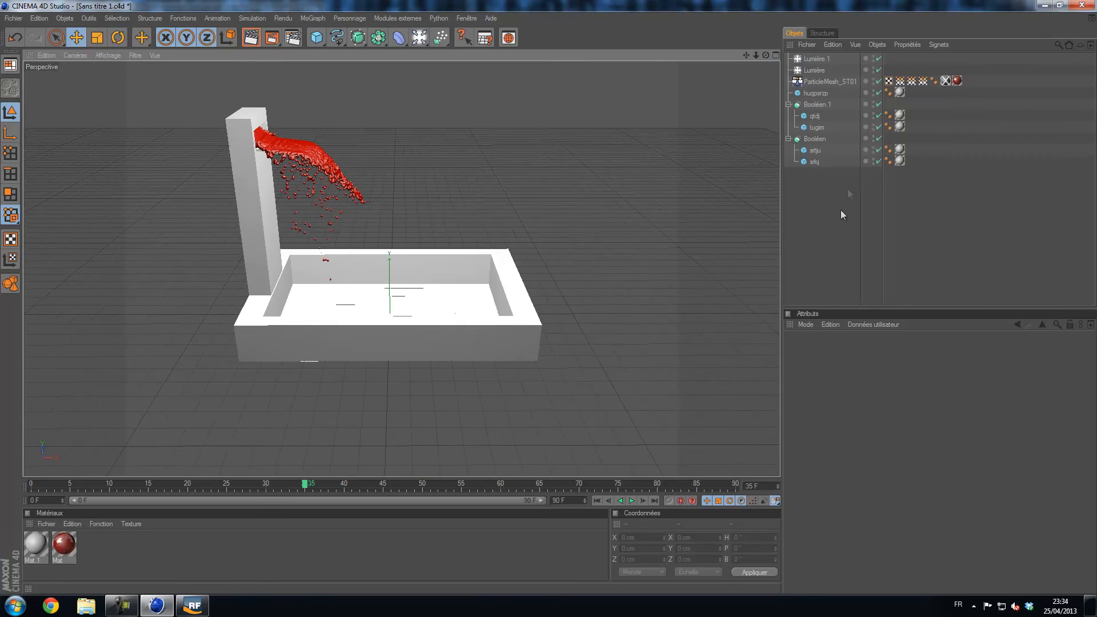
Switch to RealFlow and close it, saving the changes in the scene.
left_click(192, 605)
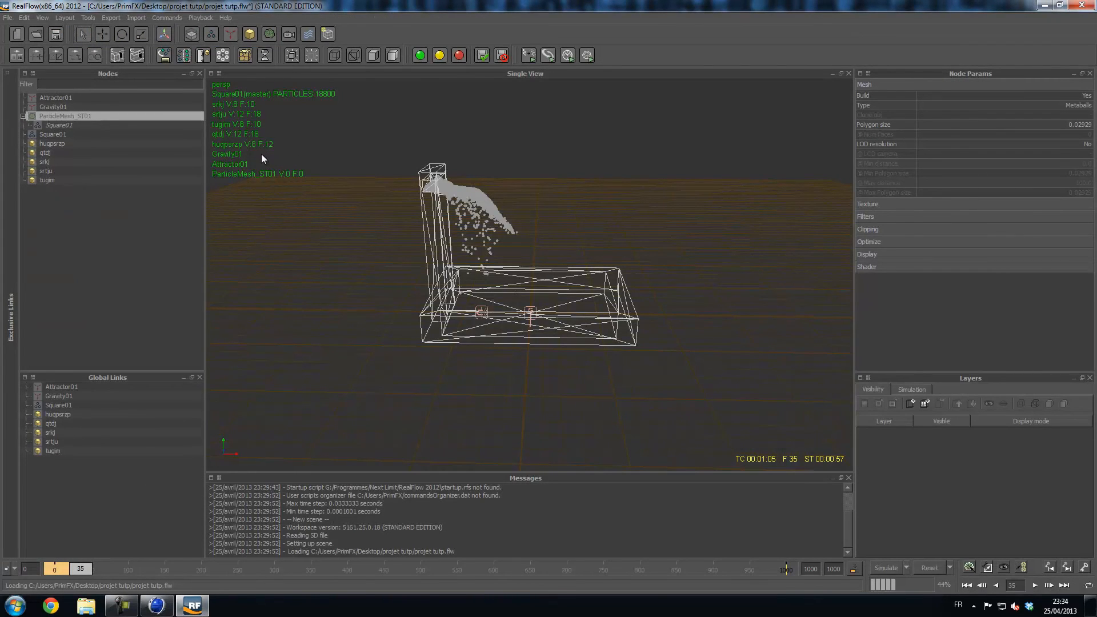
left_click(1081, 5)
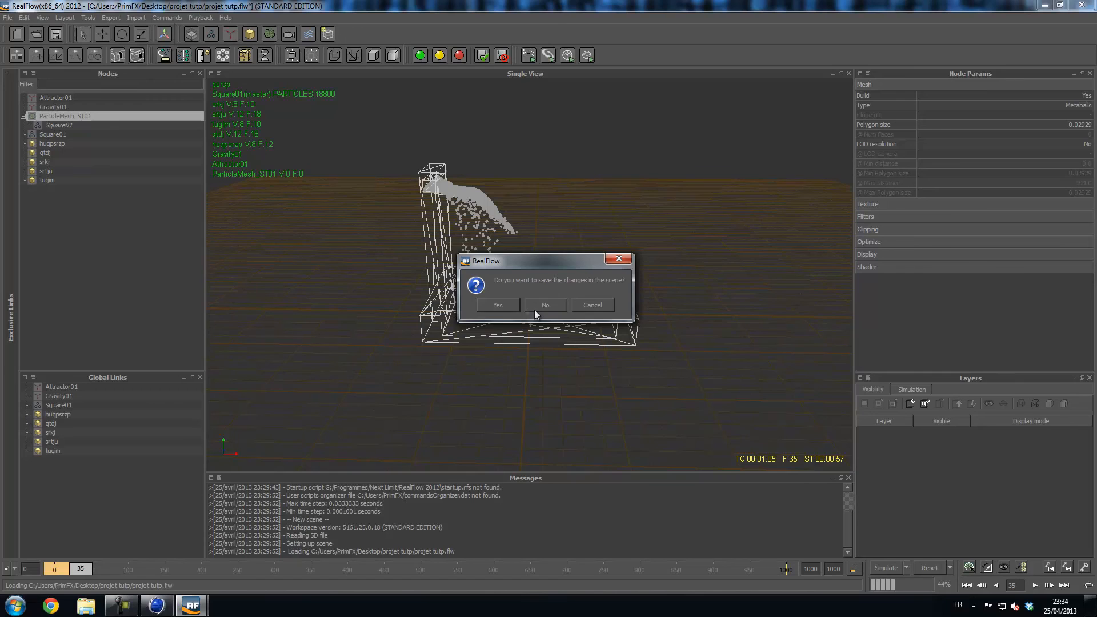
left_click(515, 304)
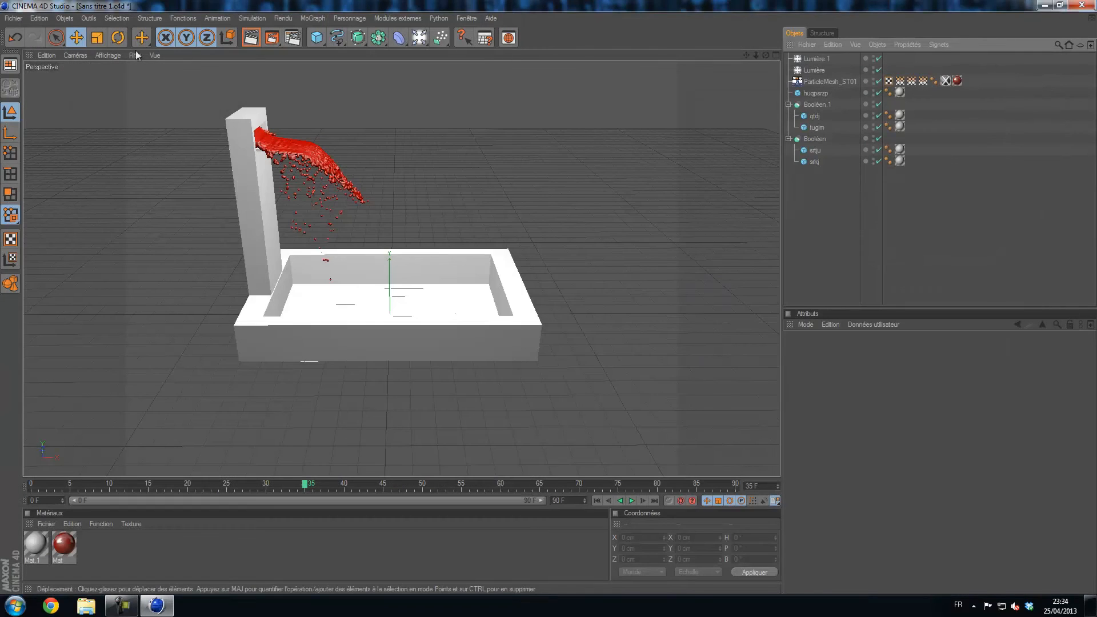
Set the render output to the HDTV 1080 29.97 preset and its frame range to all frames.
left_click(250, 37)
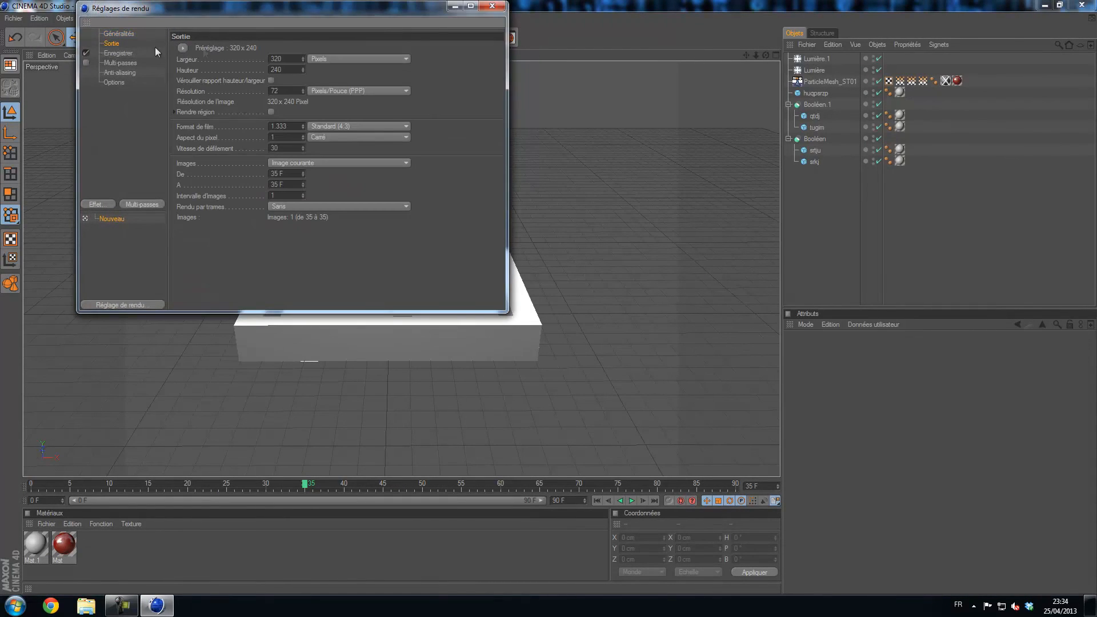
left_click(182, 48)
mouse_move(224, 81)
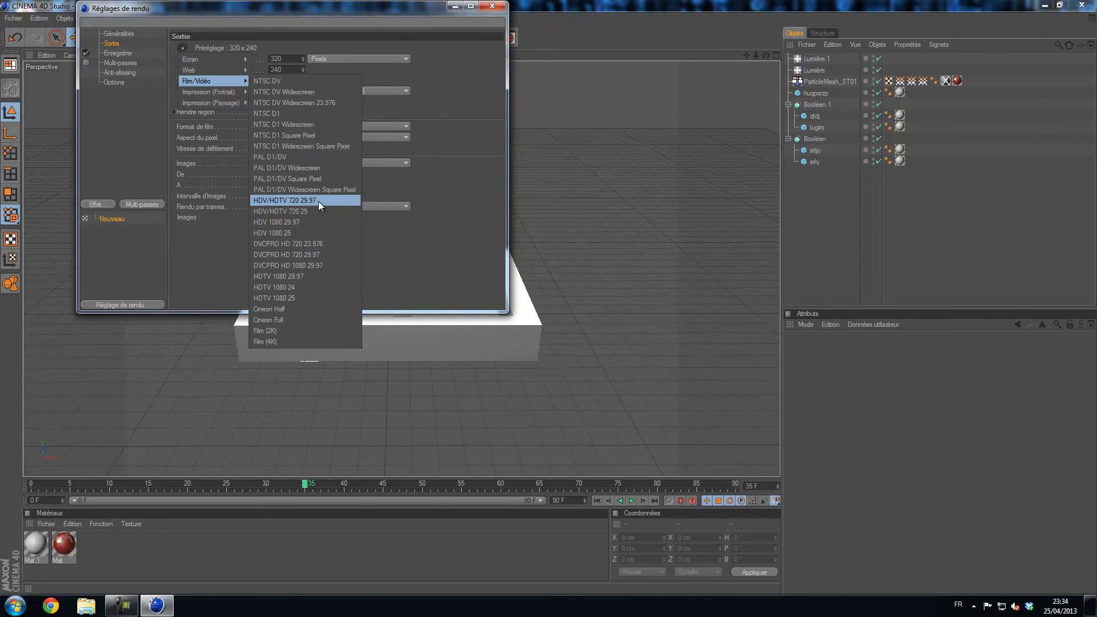
left_click(291, 279)
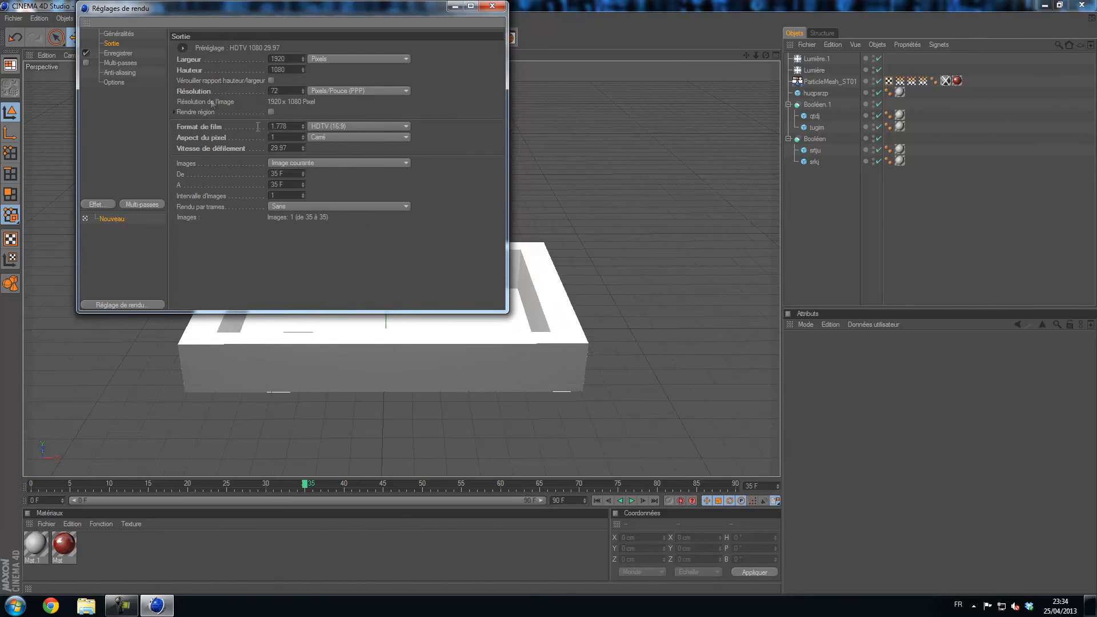
left_click(311, 163)
left_click(296, 195)
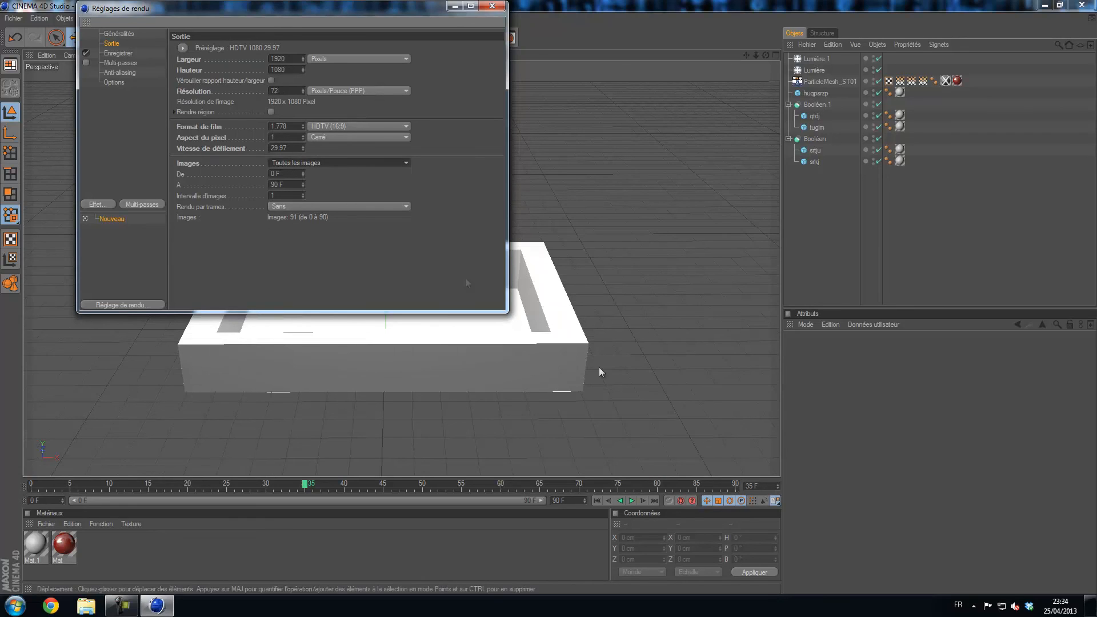
left_click(111, 53)
left_click(111, 44)
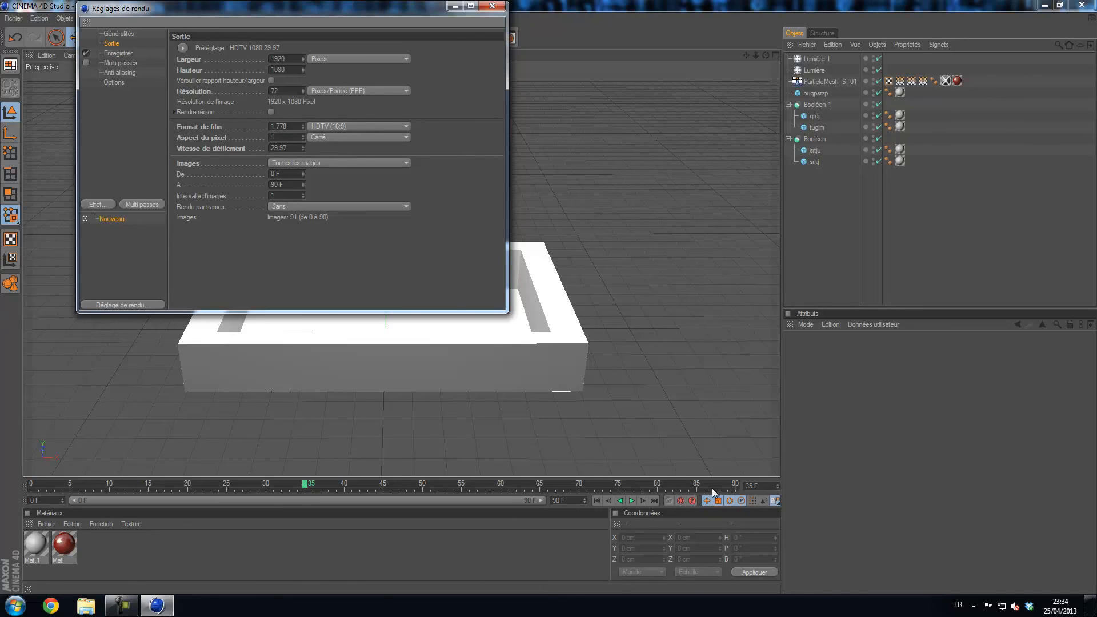
Extend the animation's end to frame 1000 and return to frame 0.
left_click(563, 501)
type("10")
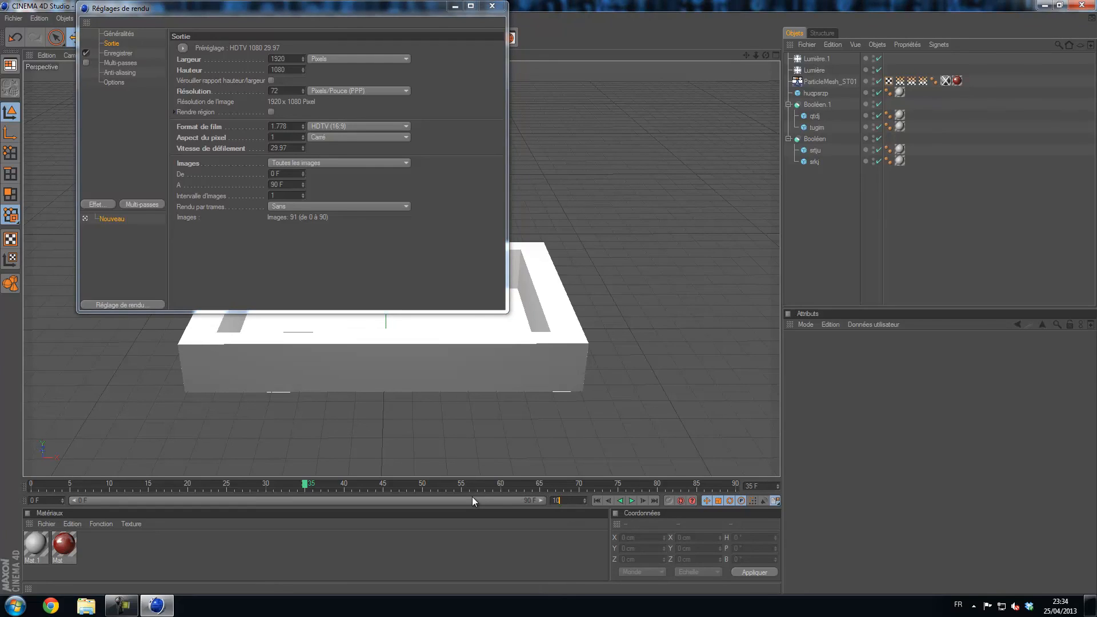
type("0")
key("Return")
type("0")
key("Return")
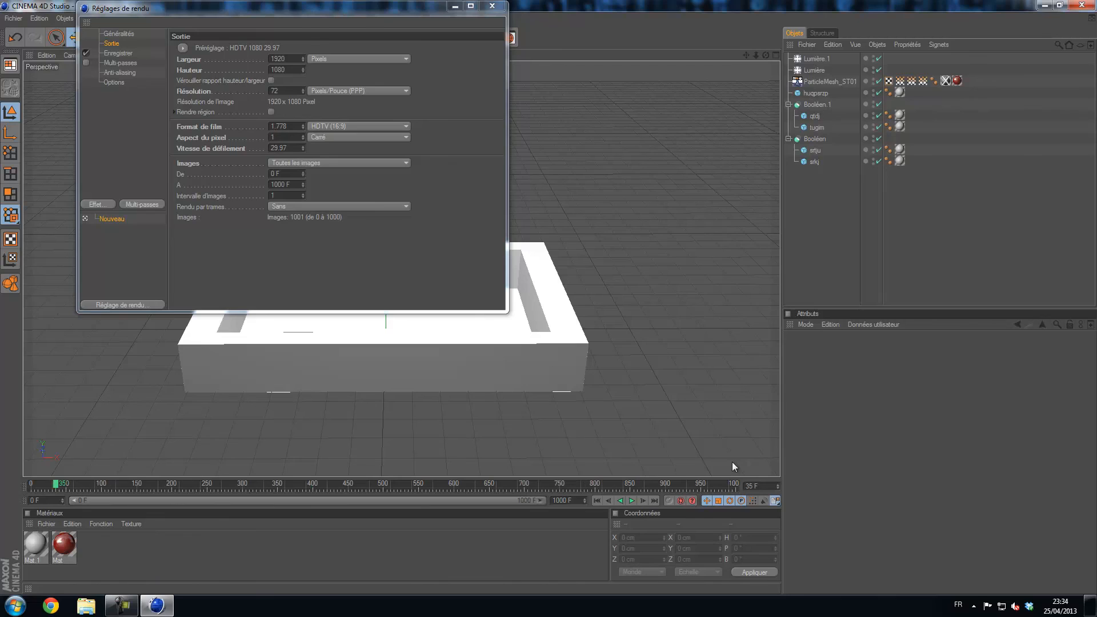
left_click_drag(321, 487, 15, 473)
Review the save, anti-aliasing and general options of the render settings, and close the settings.
left_click(128, 54)
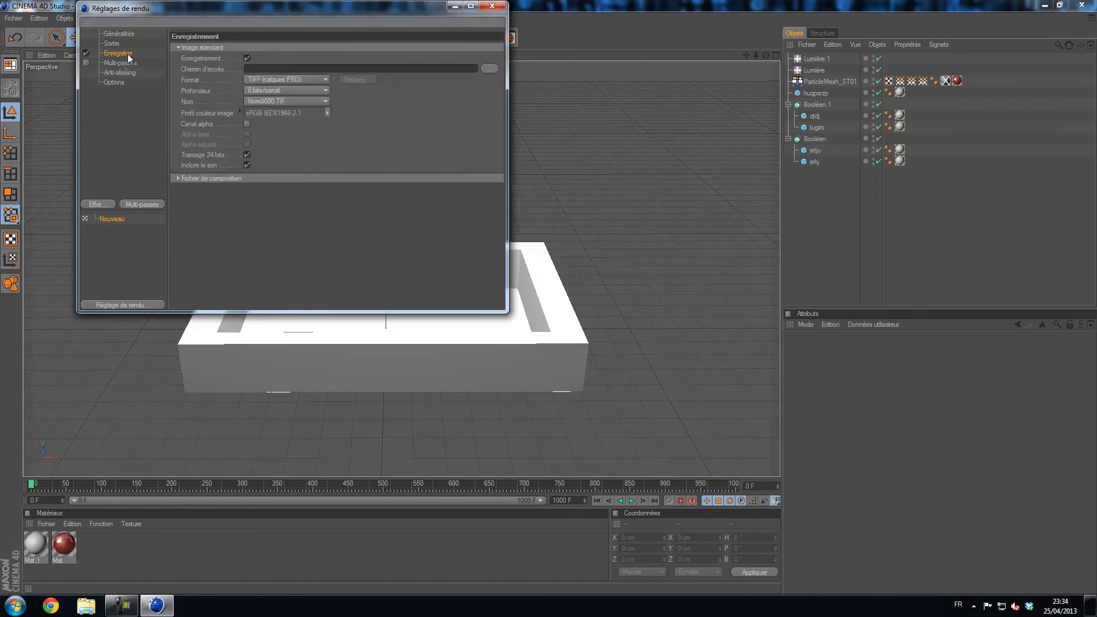
left_click(120, 72)
left_click(108, 83)
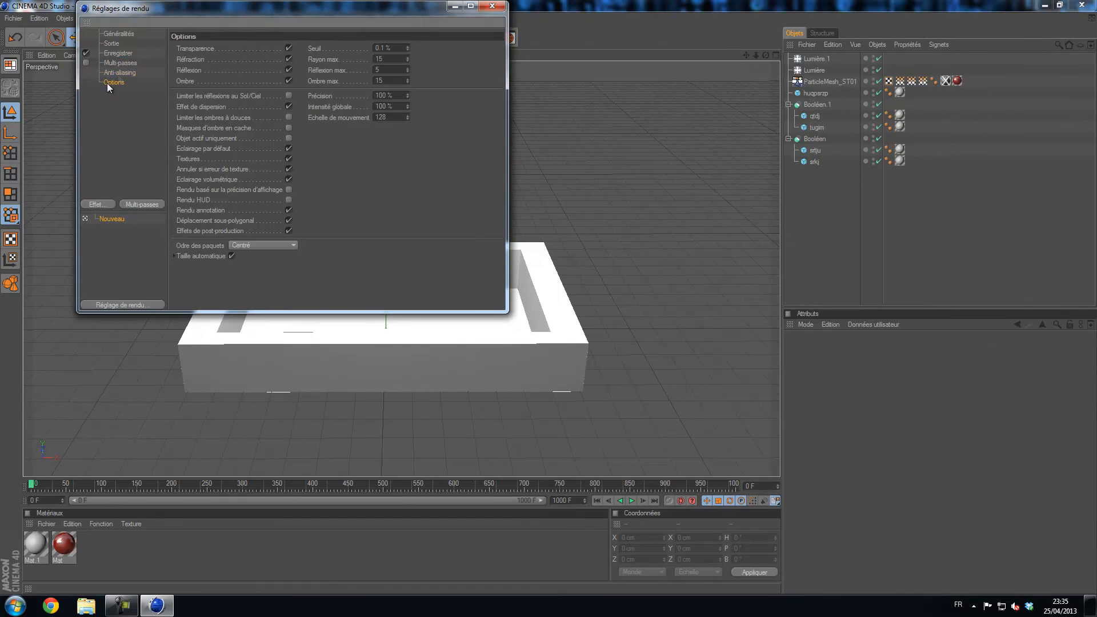
left_click(492, 5)
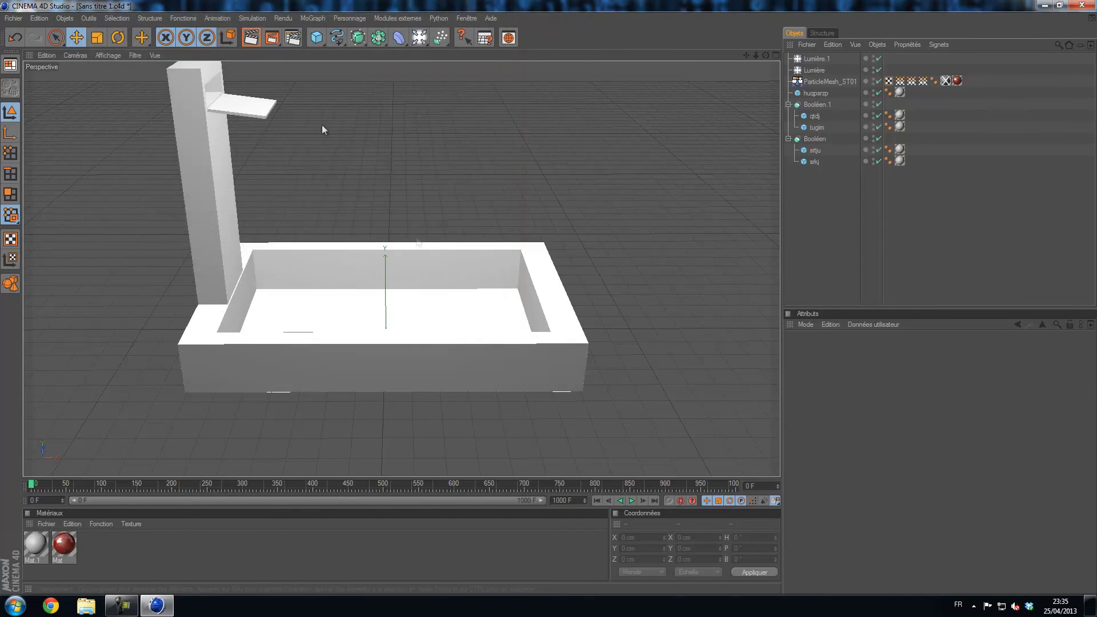
Frame the whole fountain, go to frame 35 and render the view, dismissing the Windows colour scheme dialog.
scroll(497, 358, "down", 2)
left_click_drag(746, 55, 561, 303)
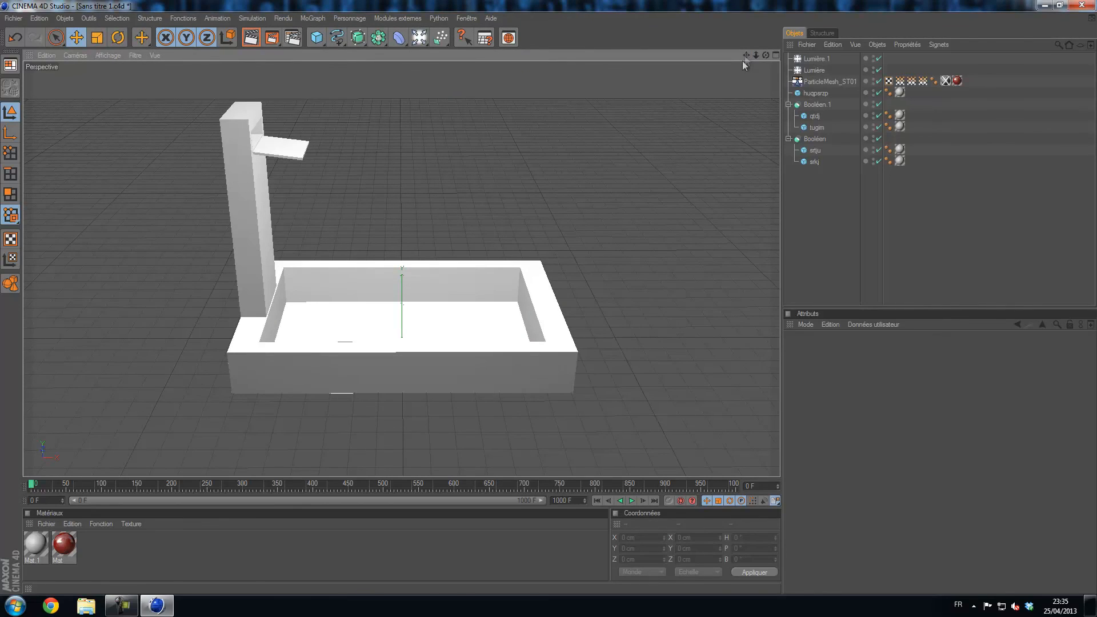
mouse_move(59, 484)
left_mouse_down()
mouse_move(115, 485)
mouse_move(56, 485)
left_mouse_up()
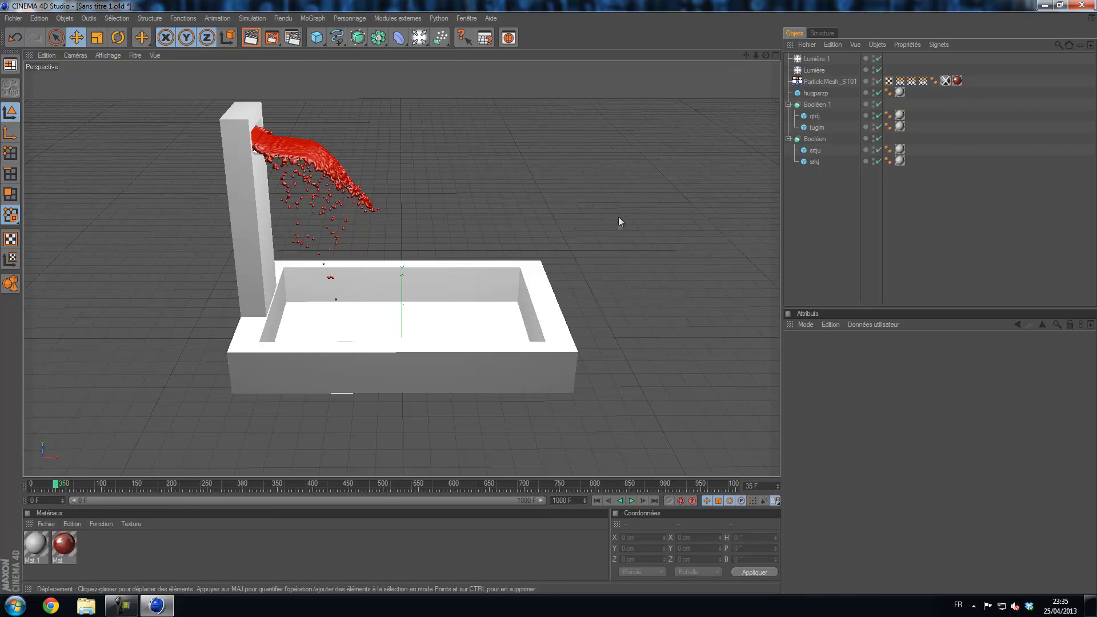
key("ctrl+r")
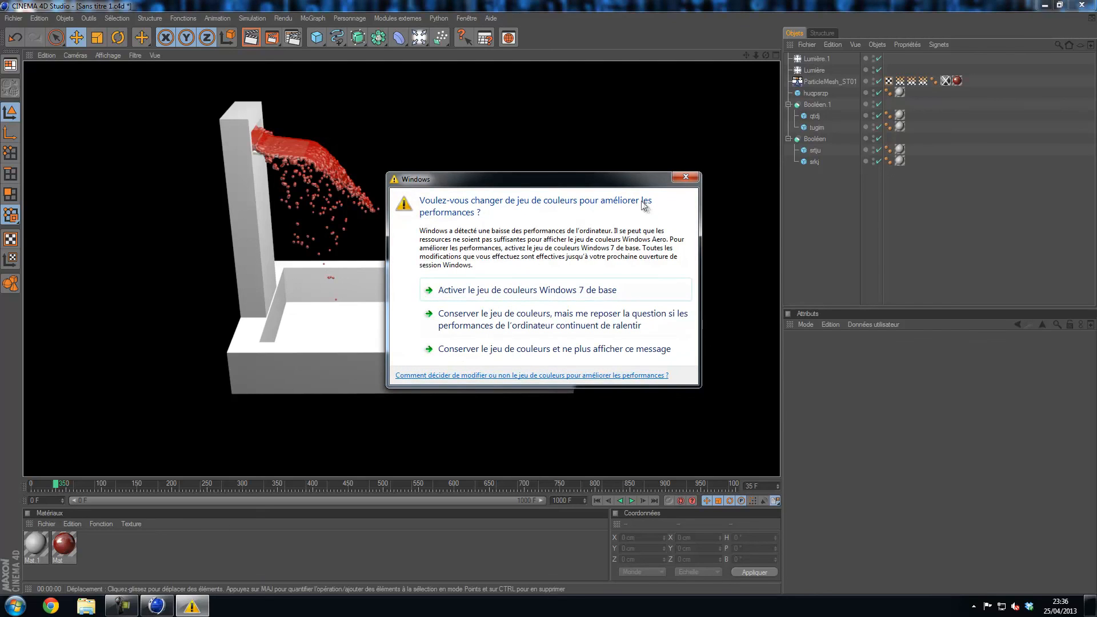
left_click(688, 177)
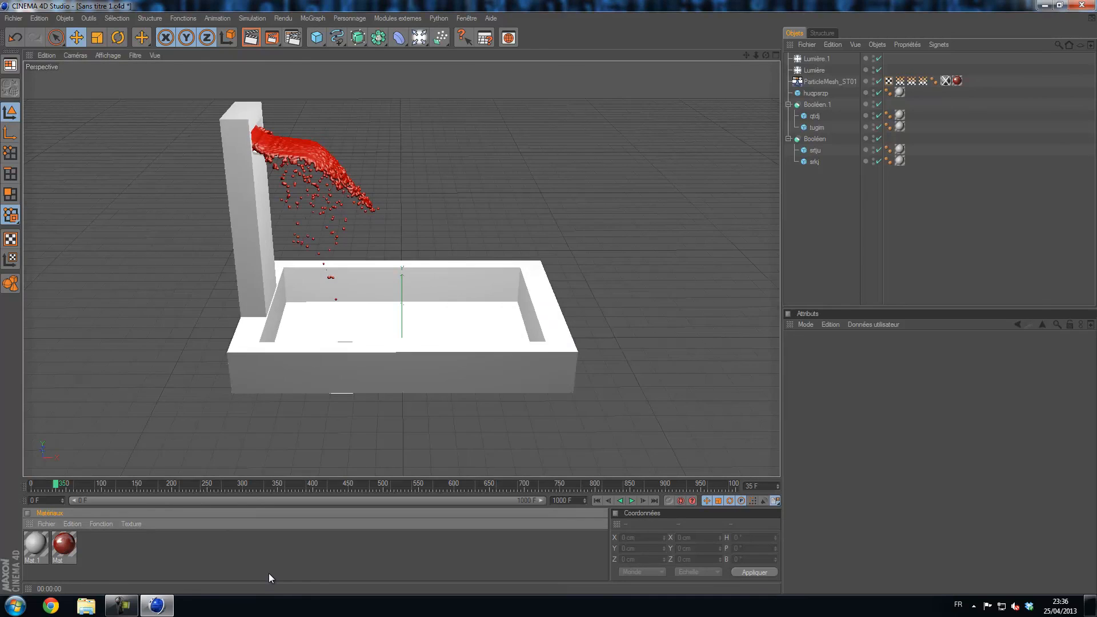
scroll(330, 359, "down", 4)
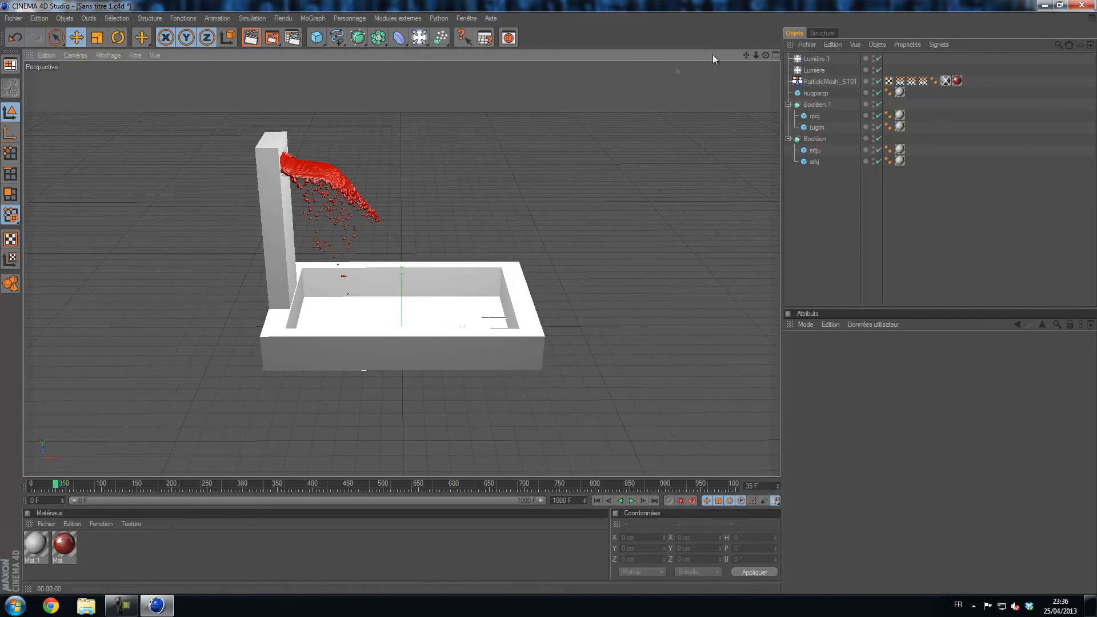
left_click_drag(765, 55, 548, 297)
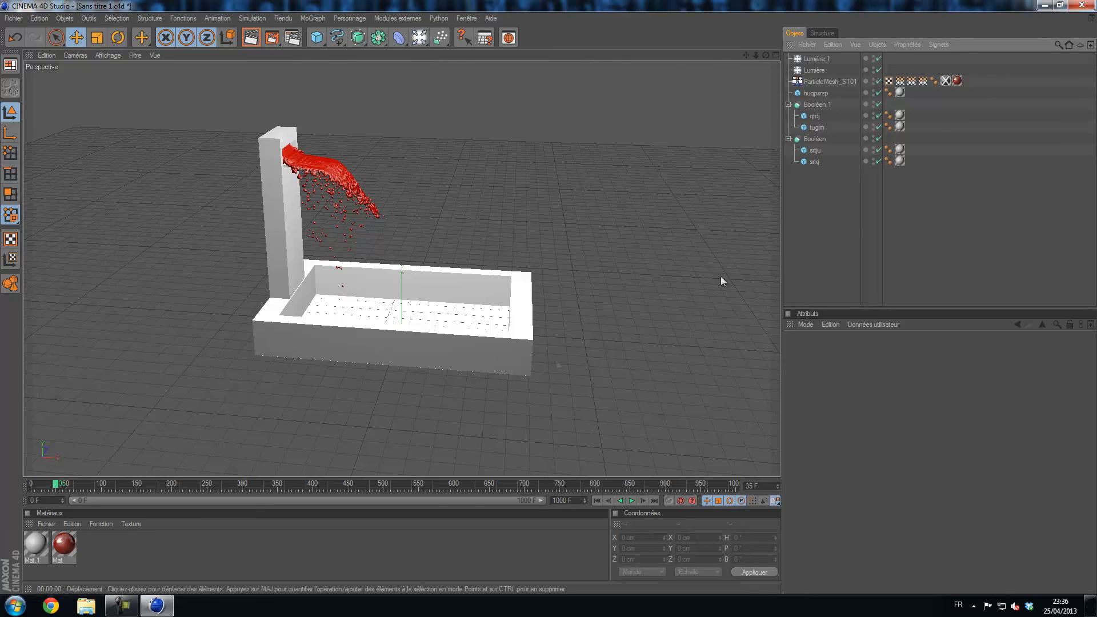
left_click(121, 605)
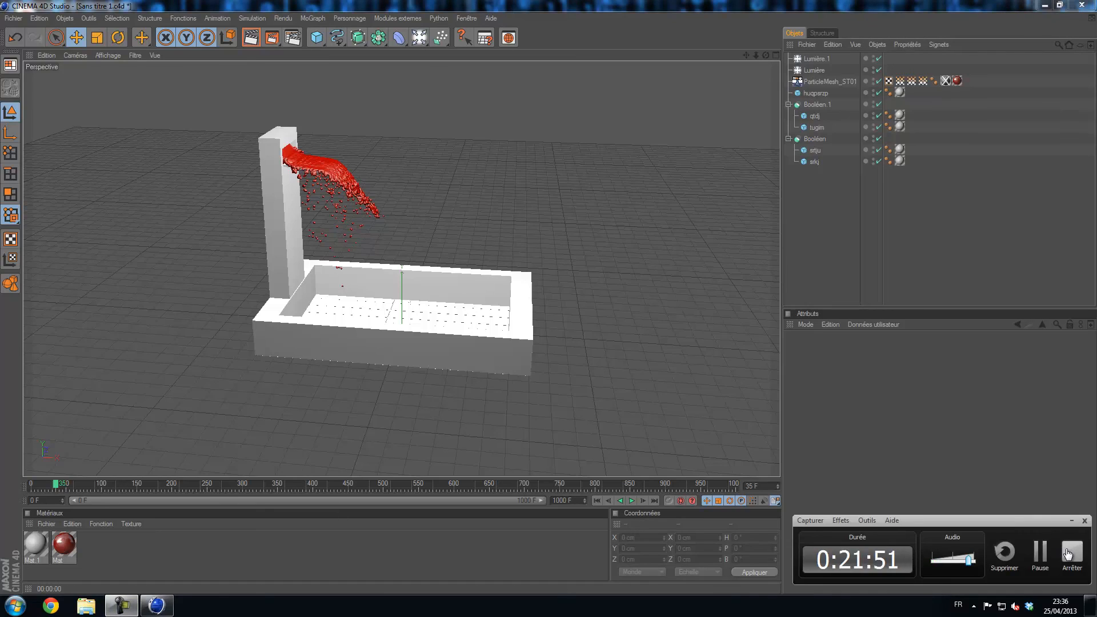